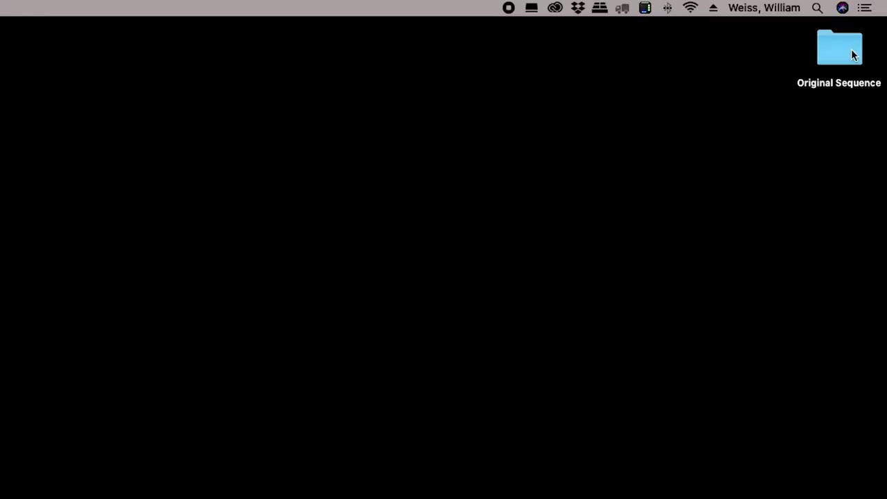
Open the Original Sequence folder from the desktop and look through its NEF files
{"action": "double_click", "coordinate": [853, 52]}
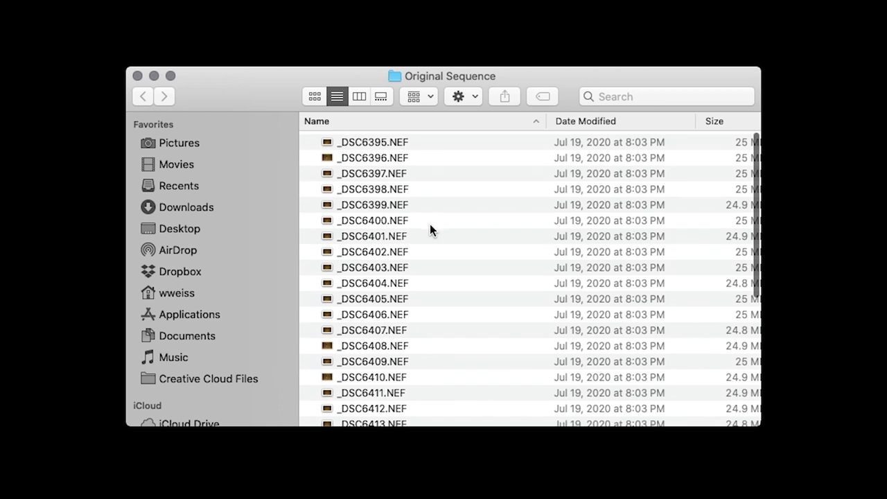
{"action": "scroll", "coordinate": [430, 229], "scroll_direction": "down", "scroll_amount": 5}
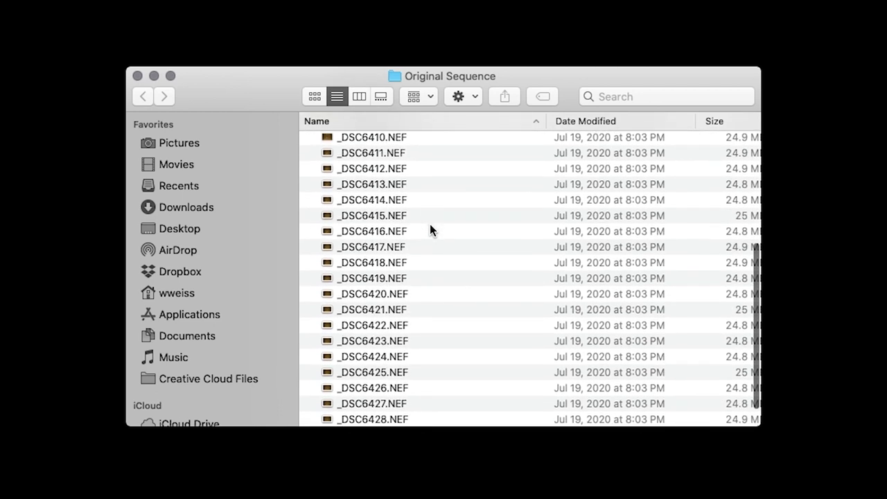
{"action": "scroll", "coordinate": [429, 230], "scroll_direction": "up", "scroll_amount": 5}
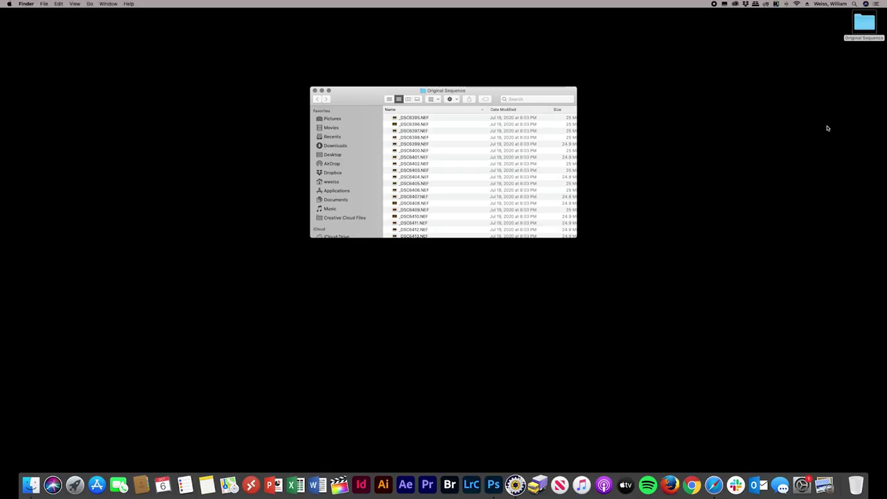
Create a new folder named "Sequence Edits" on the desktop
{"action": "left_click", "coordinate": [828, 123]}
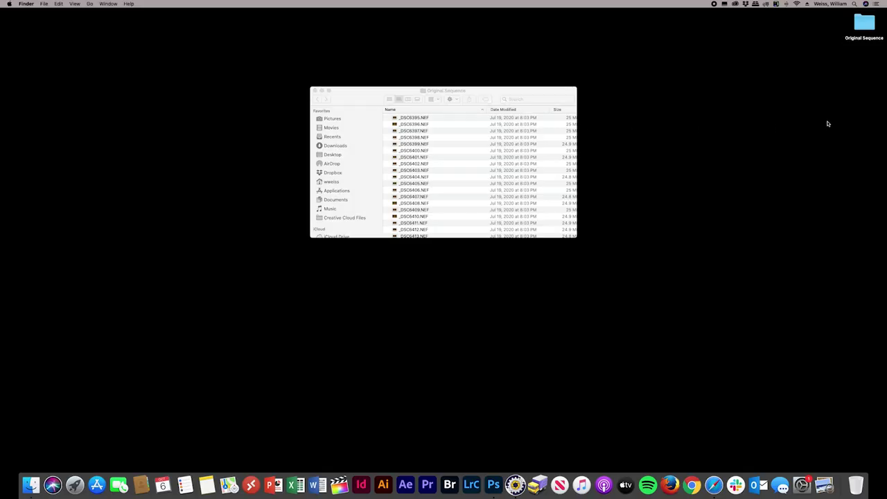
{"action": "key", "text": "shift+super+n"}
{"action": "type", "text": "Sequ"}
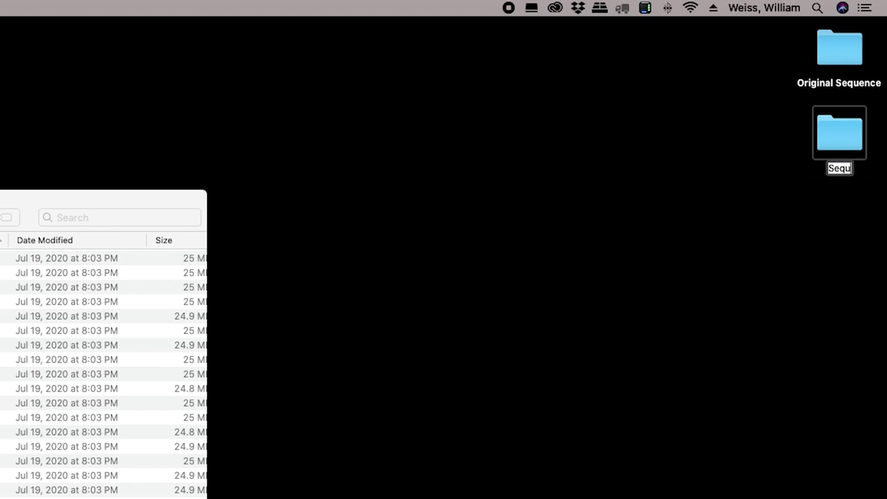
{"action": "type", "text": "ence Edits"}
{"action": "key", "text": "Return"}
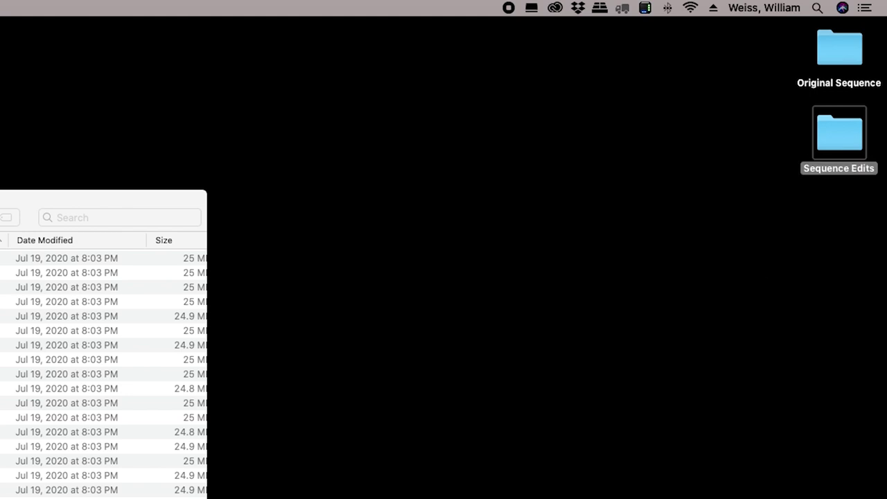
Open the Original Sequence folder in Photo Mechanic and preview its first photo, _DSC6395.NEF, at large size
{"action": "left_click", "coordinate": [838, 60]}
{"action": "left_click_drag", "start_coordinate": [837, 59], "coordinate": [516, 486]}
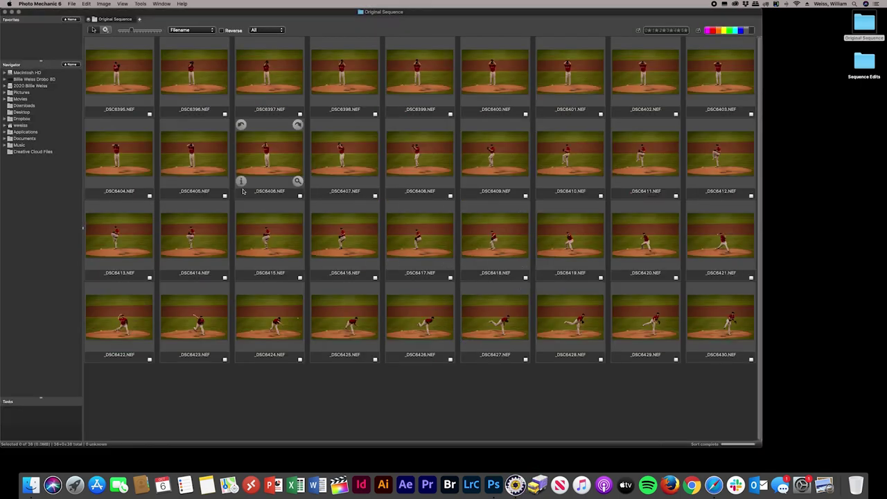
{"action": "double_click", "coordinate": [126, 83]}
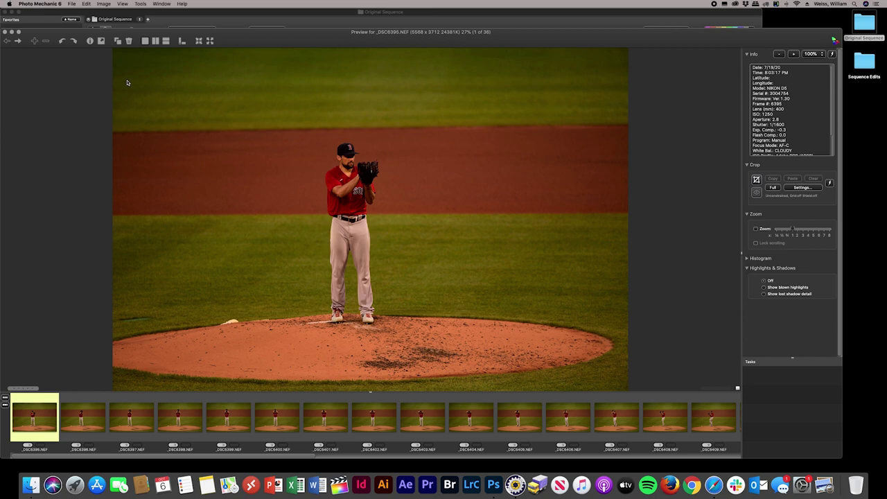
Page through the pitching sequence frame by frame in the preview and return to the contact sheet
{"action": "key", "text": "Right"}
{"action": "key", "text": "Right"}
{"action": "key", "text": "Right"}
{"action": "key", "text": "Right"}
{"action": "key", "text": "Right"}
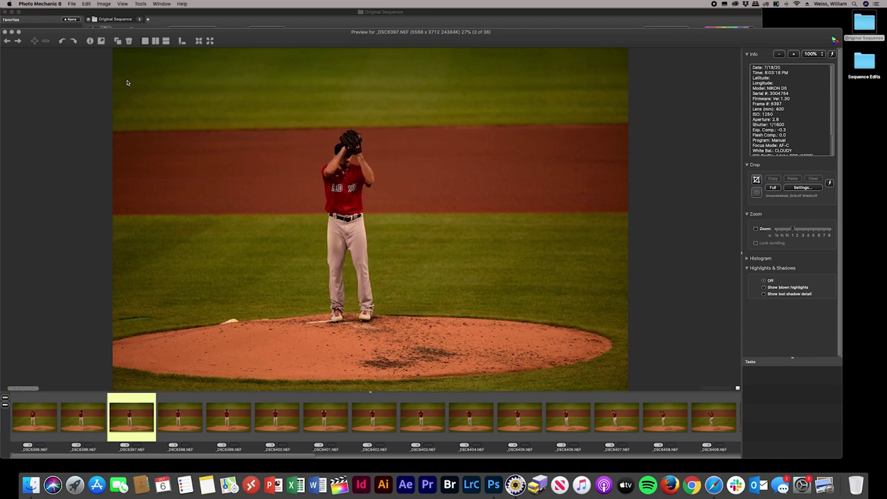
{"action": "key", "text": "Right"}
{"action": "key", "text": "Right"}
{"action": "key", "text": "Right"}
{"action": "key", "text": "Right"}
{"action": "key", "text": "Right"}
{"action": "key", "text": "Right"}
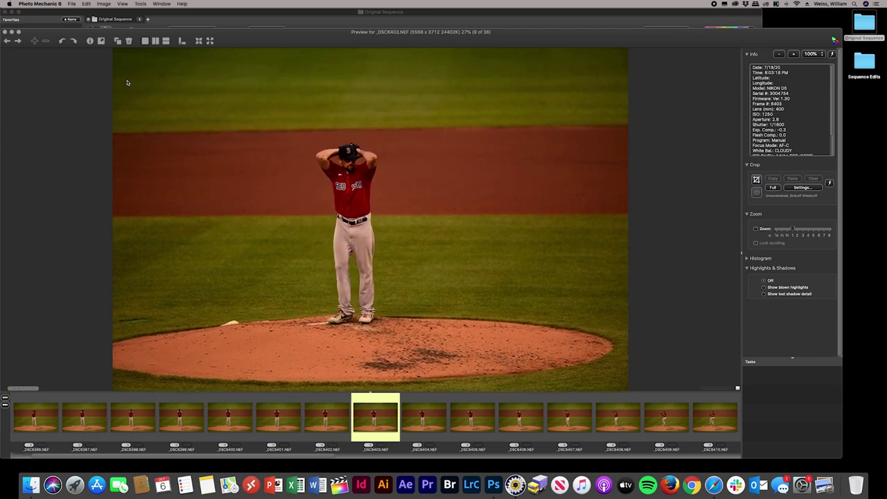
{"action": "key", "text": "Right"}
{"action": "key", "text": "Right"}
{"action": "key", "text": "Right"}
{"action": "key", "text": "Right"}
{"action": "key", "text": "Right"}
{"action": "key", "text": "Right"}
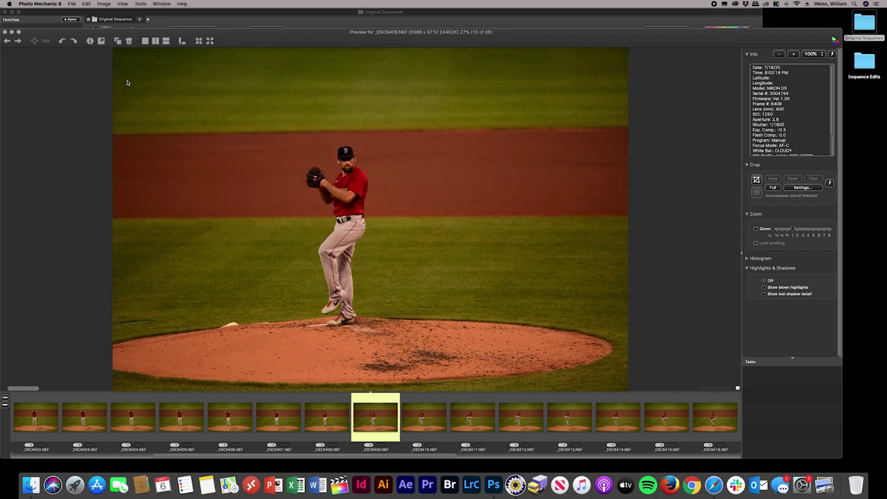
{"action": "key", "text": "Right"}
{"action": "key", "text": "Right"}
{"action": "key", "text": "Right"}
{"action": "key", "text": "Right"}
{"action": "key", "text": "Right"}
{"action": "key", "text": "Right"}
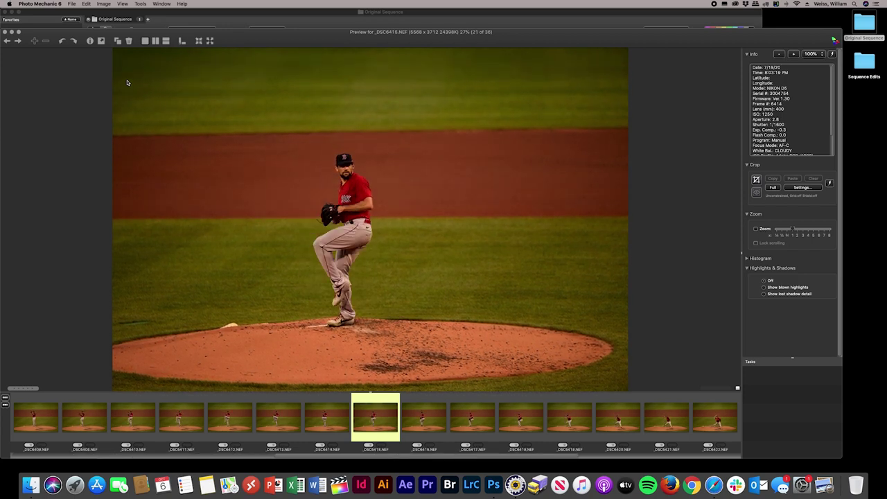
{"action": "key", "text": "Right"}
{"action": "key", "text": "Right"}
{"action": "key", "text": "Right"}
{"action": "key", "text": "Right"}
{"action": "key", "text": "Right"}
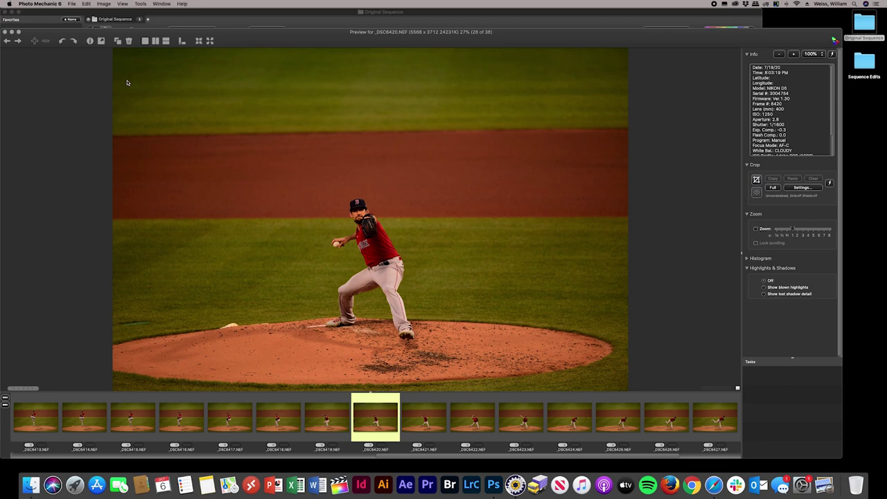
{"action": "key", "text": "Right"}
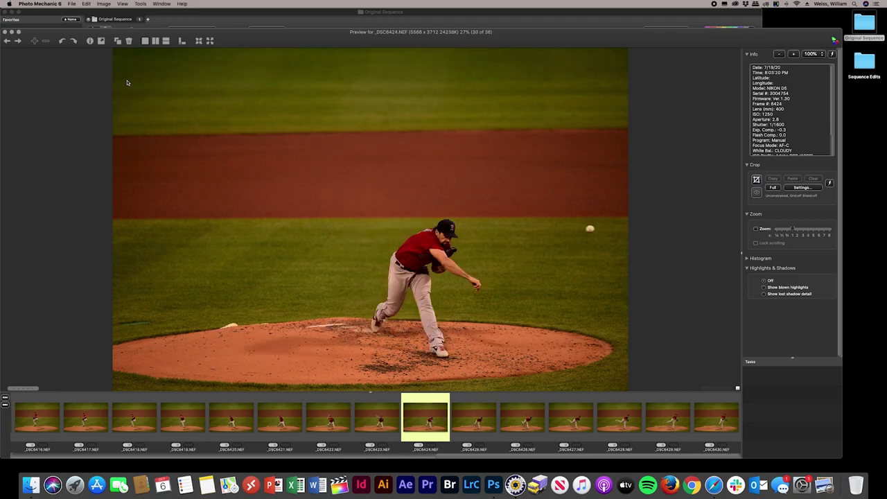
{"action": "key", "text": "Escape"}
Select all photos in the contact sheet and set the photo renaming string to EovaldiGIF_{seqn}
{"action": "key", "text": "super+a"}
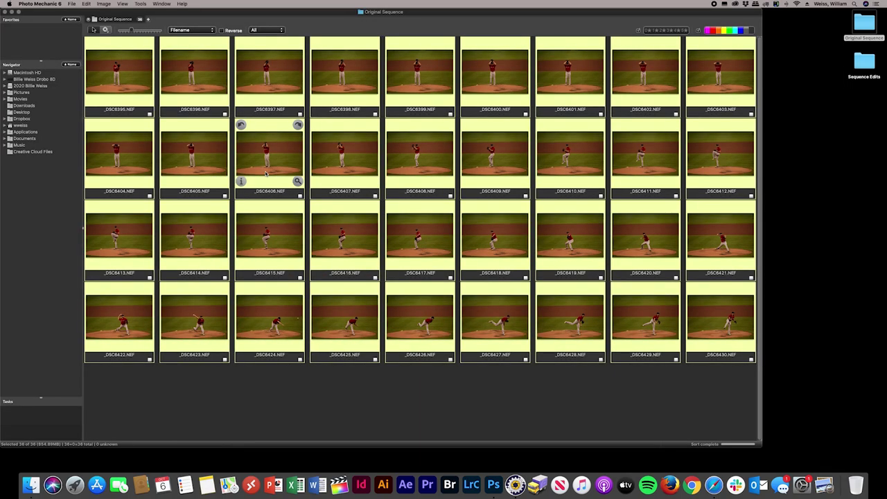
{"action": "key", "text": "super+shift+r"}
{"action": "left_click", "coordinate": [582, 181]}
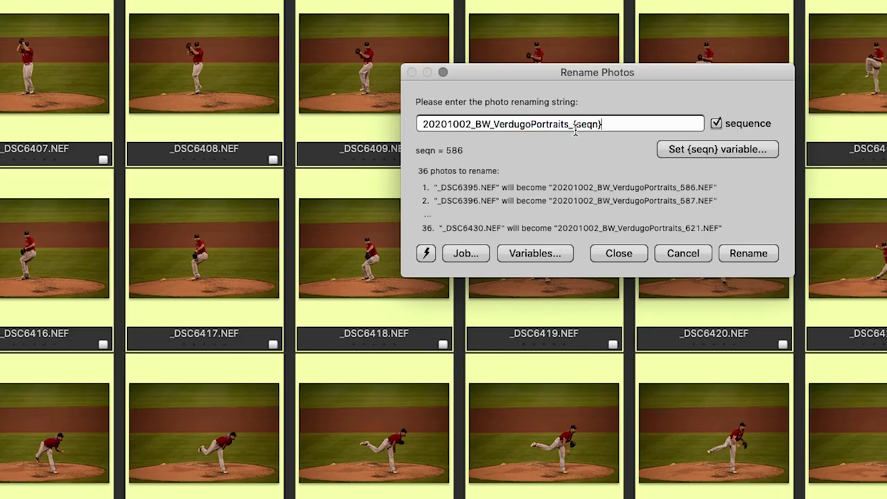
{"action": "left_click_drag", "start_coordinate": [582, 180], "coordinate": [511, 174]}
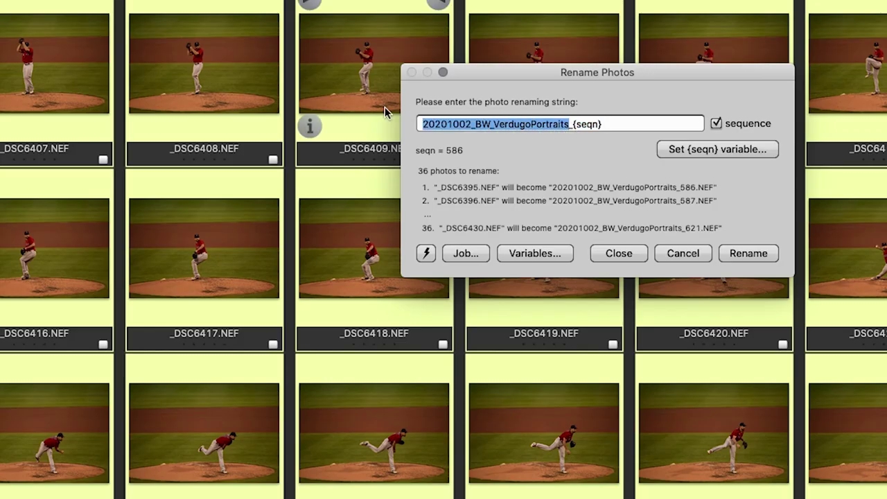
{"action": "type", "text": "EovaldiG"}
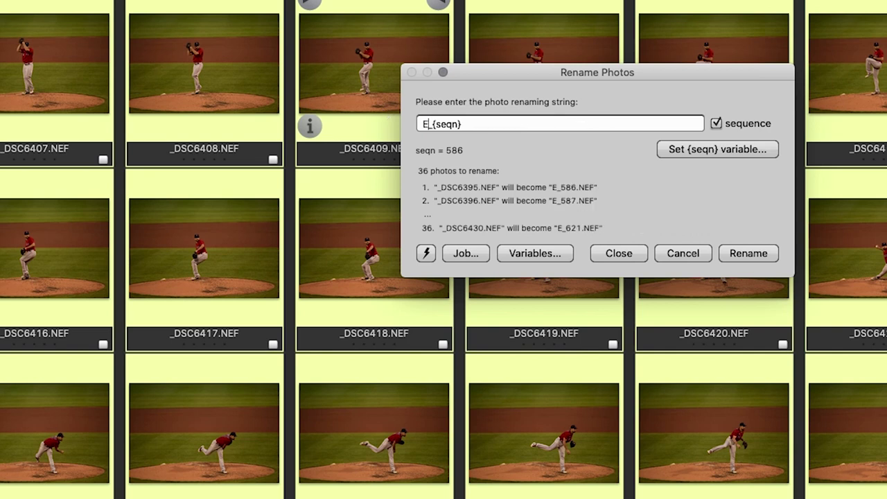
{"action": "type", "text": "IF"}
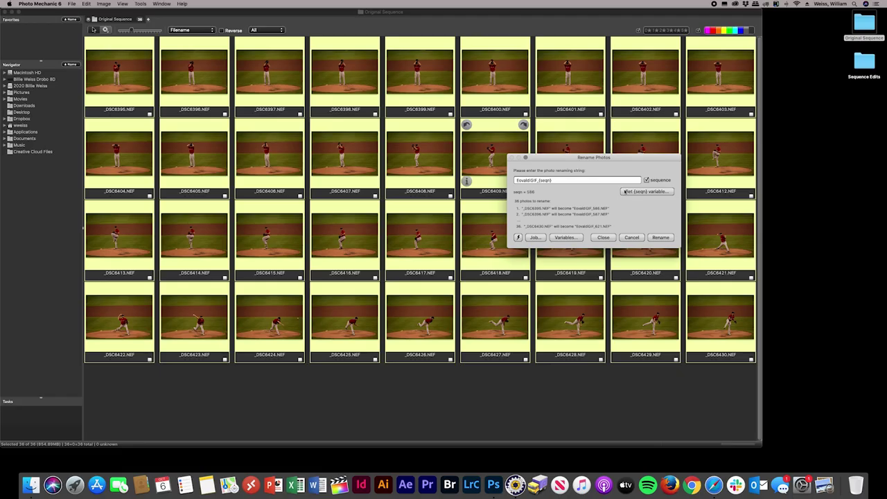
Set the {seqn} variable to start at 01 and rename the selected photos
{"action": "left_click", "coordinate": [626, 191]}
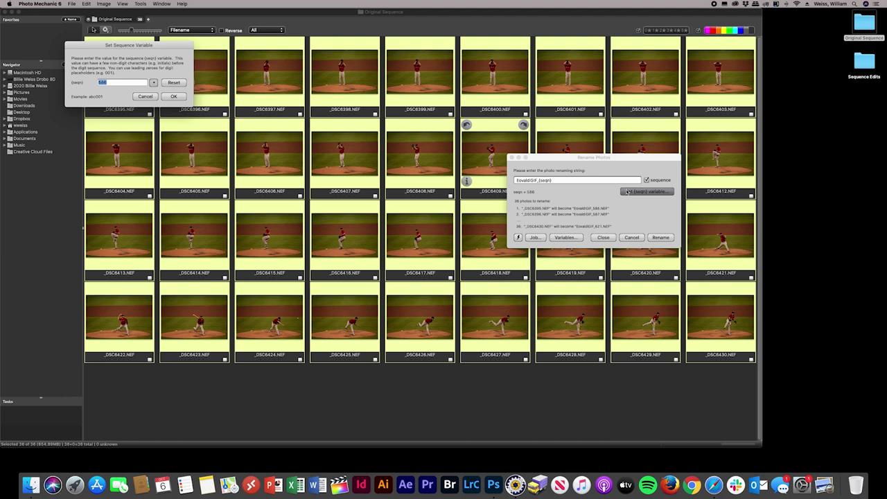
{"action": "type", "text": "01"}
{"action": "key", "text": "Return"}
{"action": "key", "text": "Return"}
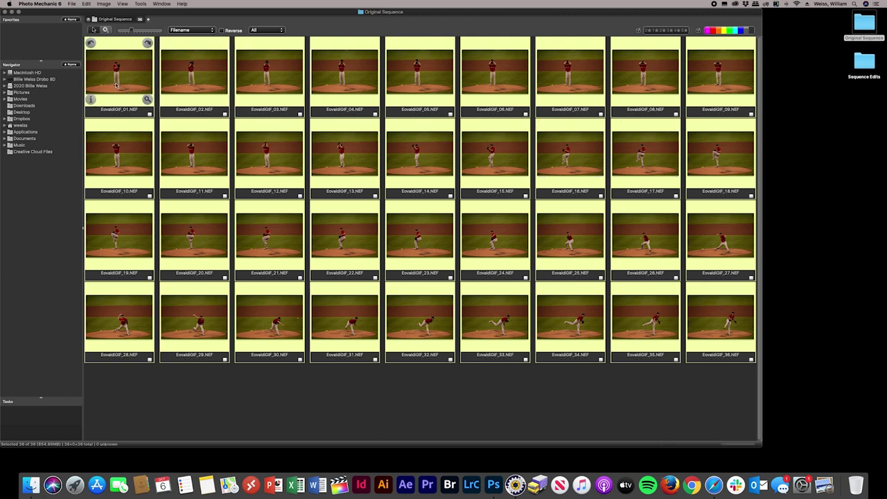
Open the renamed photos in Photoshop's Camera Raw, expand it to full screen and look over the loaded photos
{"action": "left_click_drag", "start_coordinate": [114, 82], "coordinate": [490, 481]}
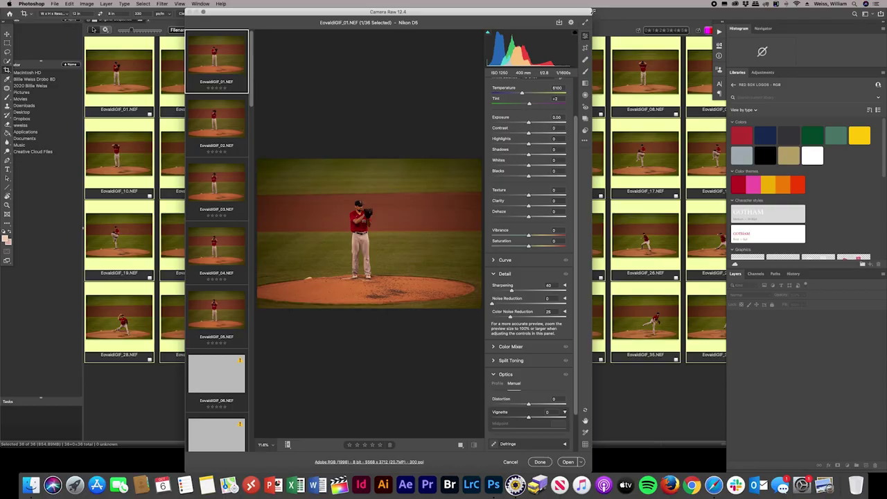
{"action": "left_click", "coordinate": [585, 22]}
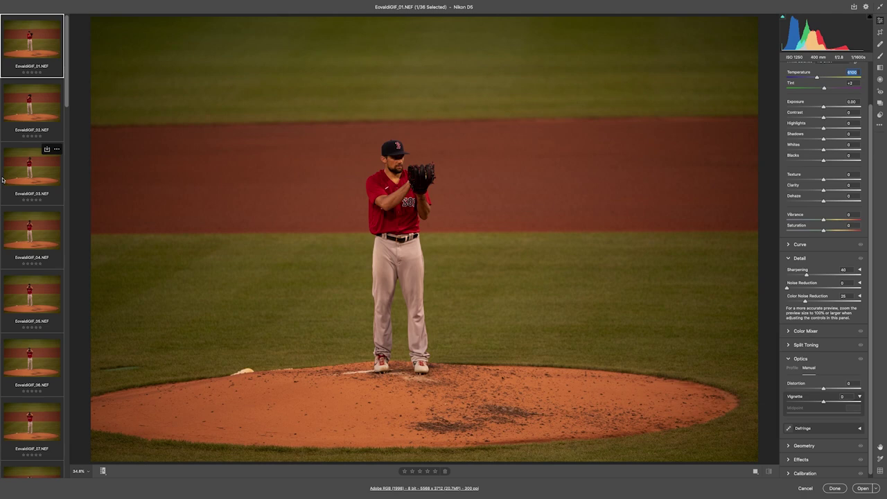
{"action": "scroll", "coordinate": [28, 194], "scroll_direction": "down", "scroll_amount": 5}
{"action": "scroll", "coordinate": [31, 199], "scroll_direction": "up", "scroll_amount": 5}
{"action": "scroll", "coordinate": [822, 291], "scroll_direction": "up", "scroll_amount": 1}
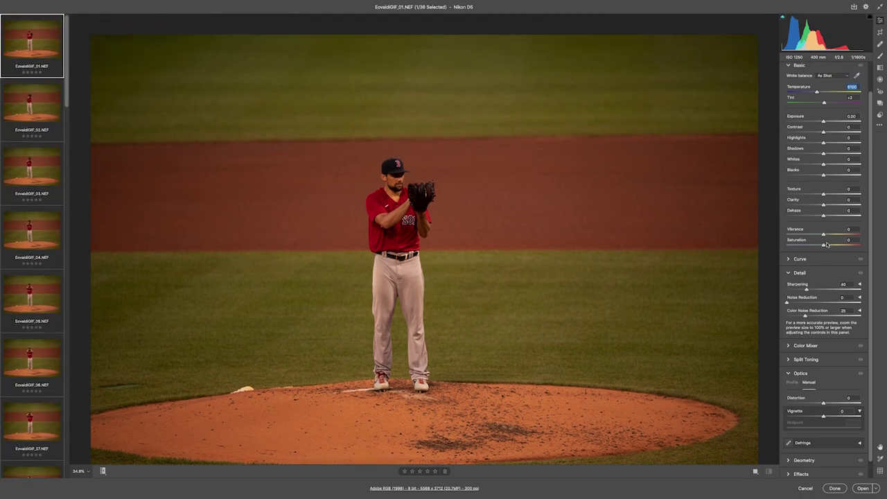
On EovaldiGIF_01.NEF, set Exposure to about +0.7, Contrast +12, Highlights -20, Shadows +14, Blacks -11, Clarity +16 and Dehaze +14
{"action": "left_click_drag", "start_coordinate": [823, 205], "coordinate": [829, 214]}
{"action": "left_click_drag", "start_coordinate": [824, 174], "coordinate": [819, 174]}
{"action": "left_click_drag", "start_coordinate": [823, 130], "coordinate": [829, 150]}
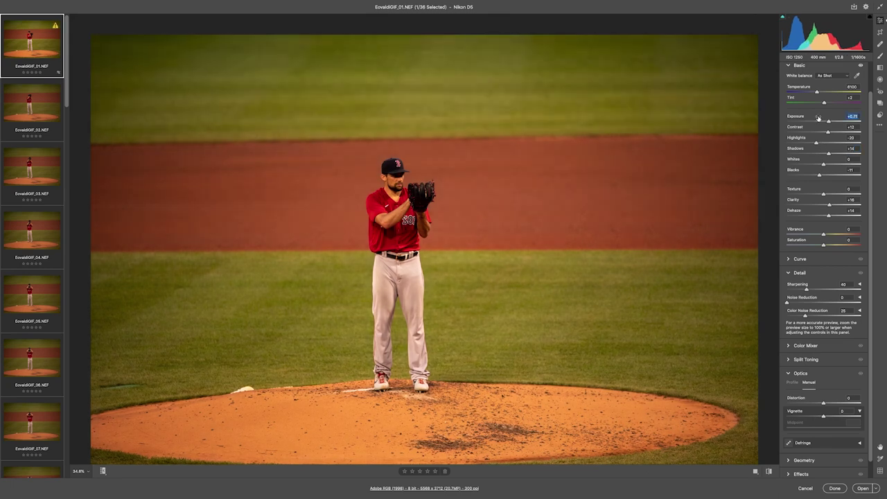
Refine the first photo with Vibrance +9, Temperature 5269, Shadows +23 and Exposure +0.70
{"action": "left_click_drag", "start_coordinate": [823, 233], "coordinate": [827, 234]}
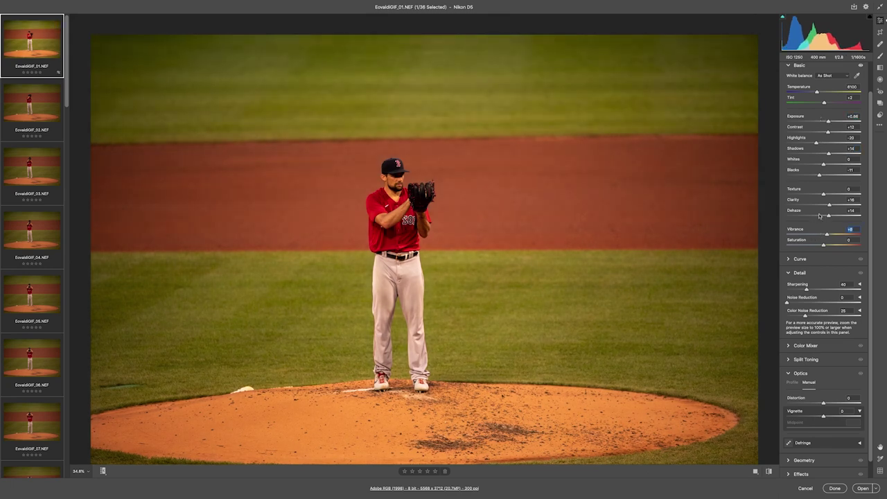
{"action": "left_click_drag", "start_coordinate": [815, 90], "coordinate": [812, 91]}
{"action": "left_click_drag", "start_coordinate": [828, 152], "coordinate": [832, 152]}
{"action": "left_click_drag", "start_coordinate": [813, 91], "coordinate": [810, 91]}
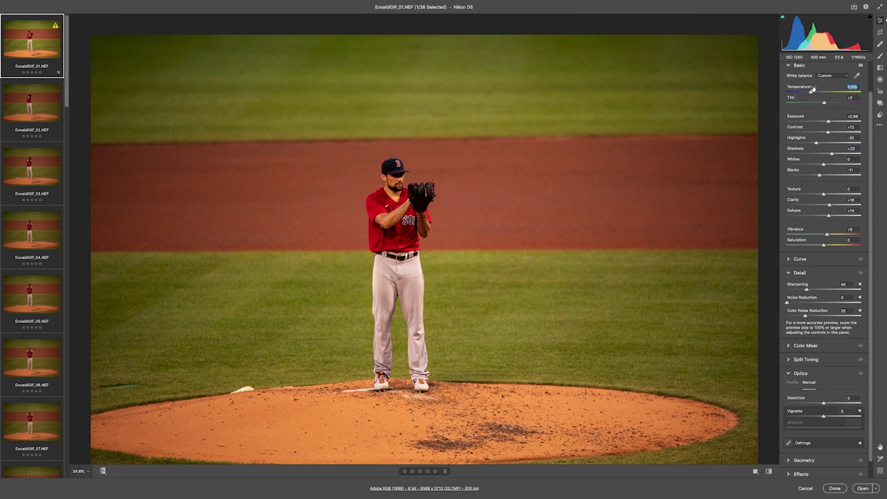
{"action": "left_click_drag", "start_coordinate": [817, 124], "coordinate": [815, 124]}
Set the first photo's Noise Reduction to 14 and its Exposure to +0.75
{"action": "scroll", "coordinate": [823, 209], "scroll_direction": "down", "scroll_amount": 1}
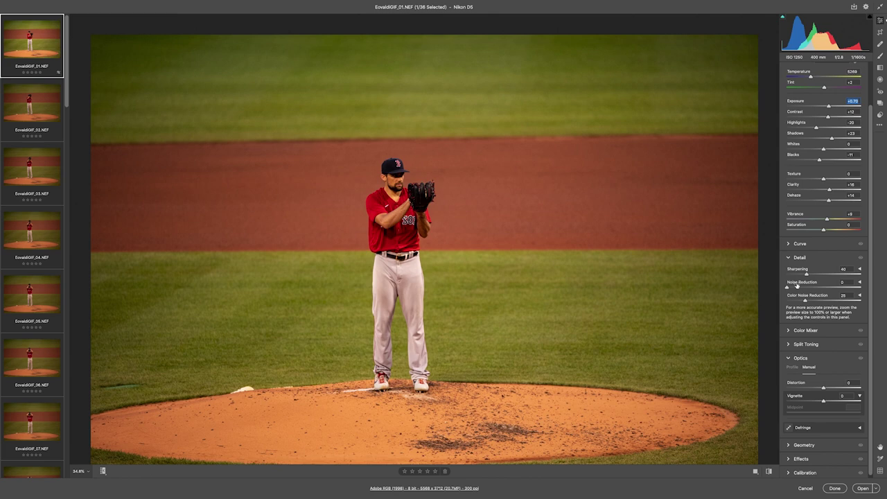
{"action": "left_click_drag", "start_coordinate": [797, 284], "coordinate": [806, 285]}
{"action": "scroll", "coordinate": [816, 199], "scroll_direction": "down", "scroll_amount": 1}
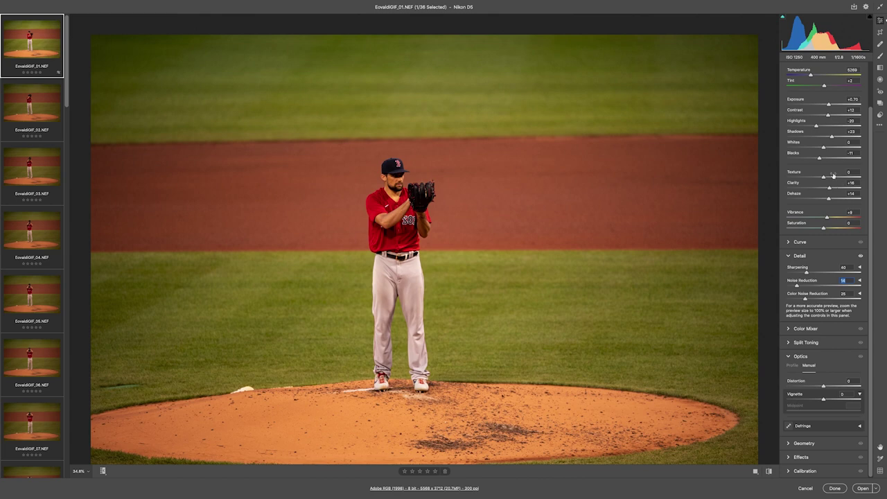
{"action": "left_click_drag", "start_coordinate": [812, 103], "coordinate": [814, 100]}
Select every photo from the first through EovaldiGIF_36.NEF and synchronize the first photo's settings using the Default subset
{"action": "mouse_move", "coordinate": [19, 238]}
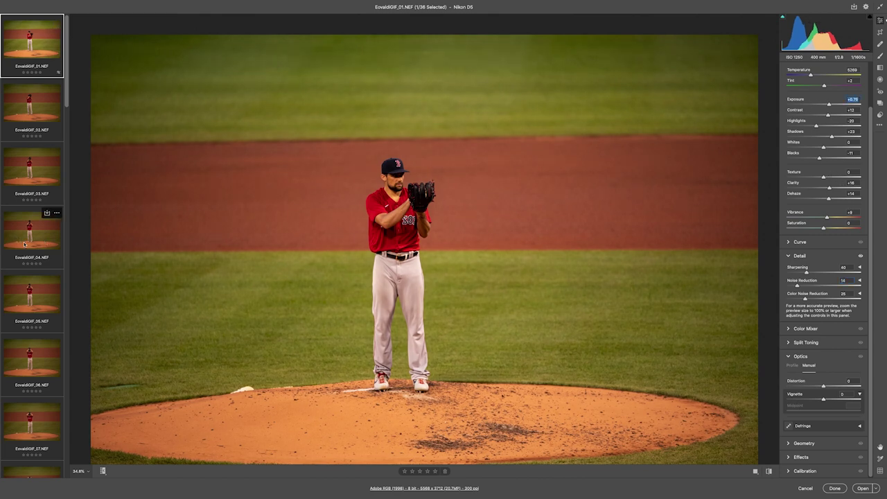
{"action": "scroll", "coordinate": [24, 244], "scroll_direction": "down", "scroll_amount": 20}
{"action": "key", "text": "shift"}
{"action": "left_click", "coordinate": [47, 448], "text": "shift"}
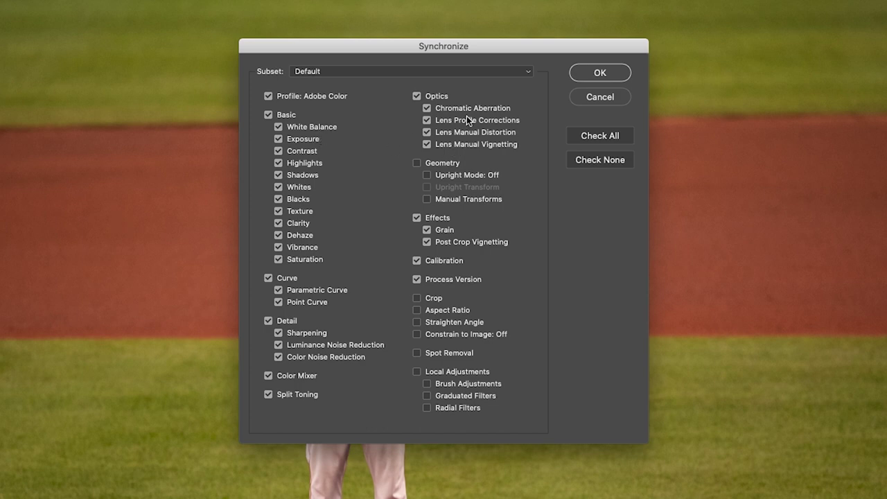
{"action": "left_click", "coordinate": [609, 73]}
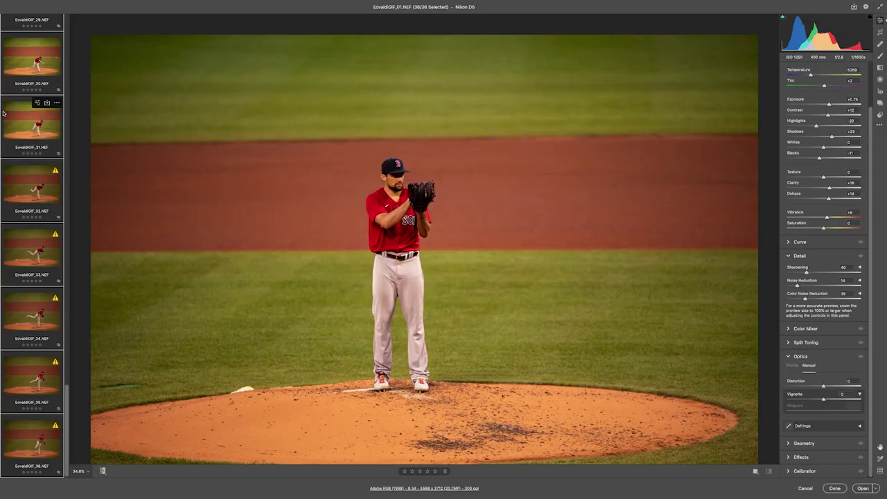
Check the synchronized edits across the filmstrip and view EovaldiGIF_02.NEF on its own
{"action": "scroll", "coordinate": [42, 250], "scroll_direction": "up", "scroll_amount": 3}
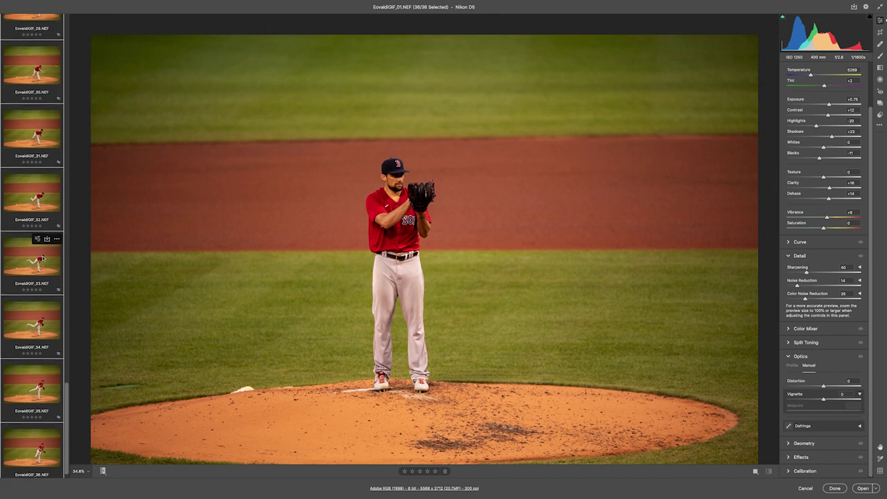
{"action": "scroll", "coordinate": [43, 257], "scroll_direction": "up", "scroll_amount": 20}
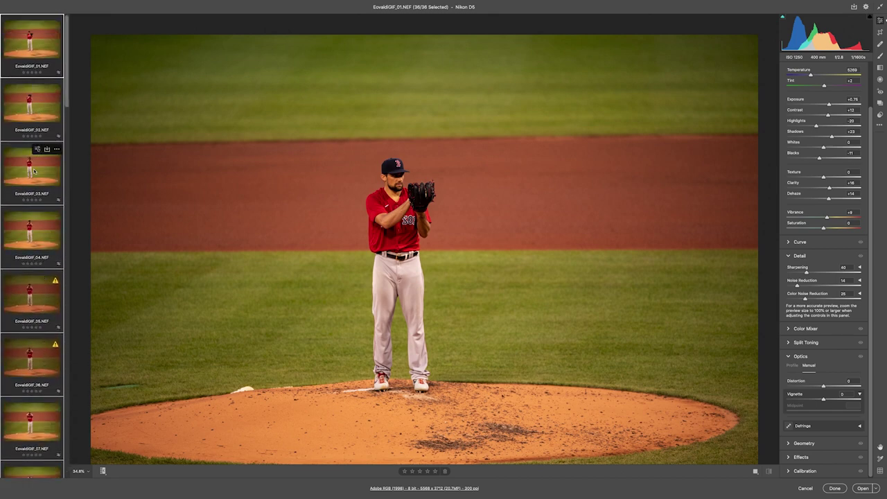
{"action": "left_click", "coordinate": [36, 107]}
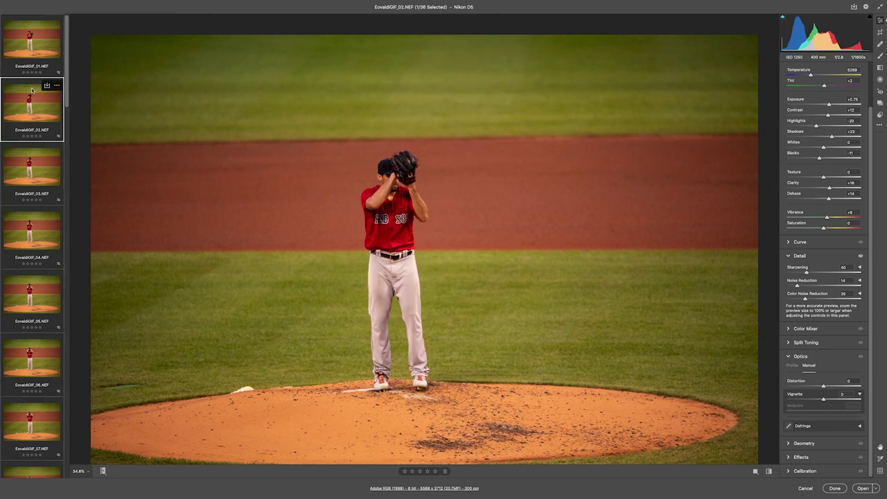
Select all photos, open their save options and choose the Desktop's Sequence Edits folder as the destination
{"action": "left_click", "coordinate": [36, 162]}
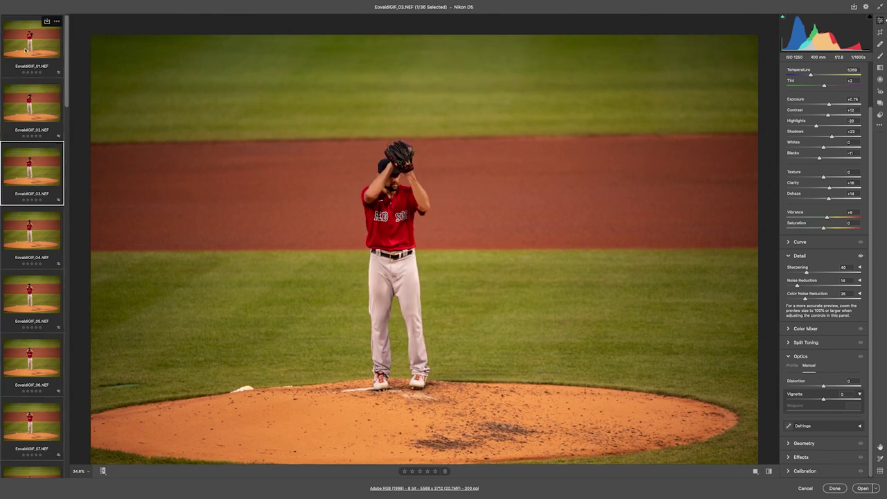
{"action": "key", "text": "super+a"}
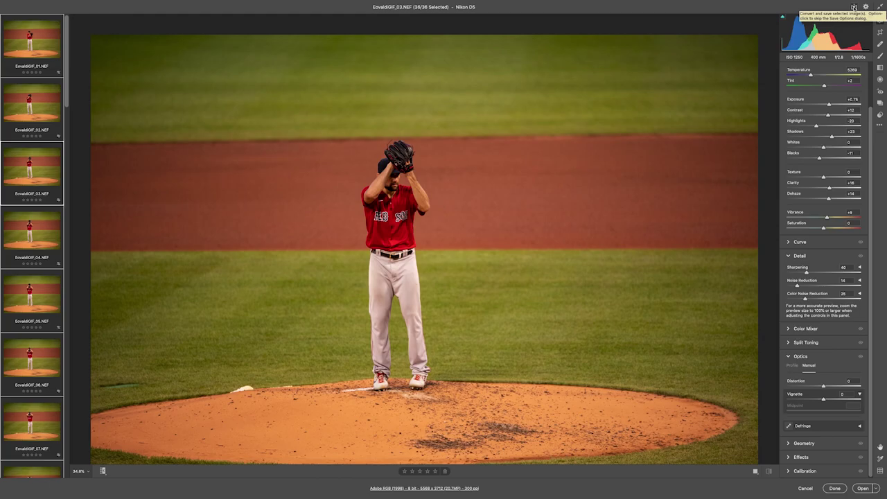
{"action": "left_click", "coordinate": [854, 6]}
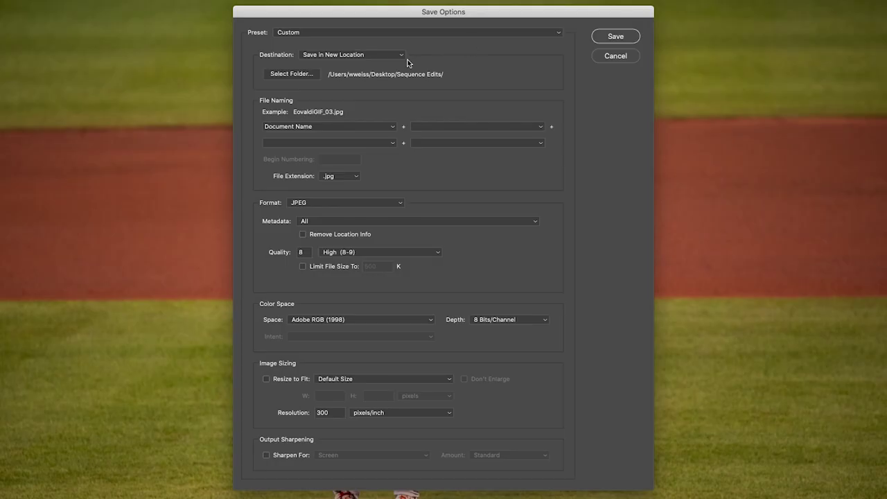
{"action": "left_click", "coordinate": [296, 75]}
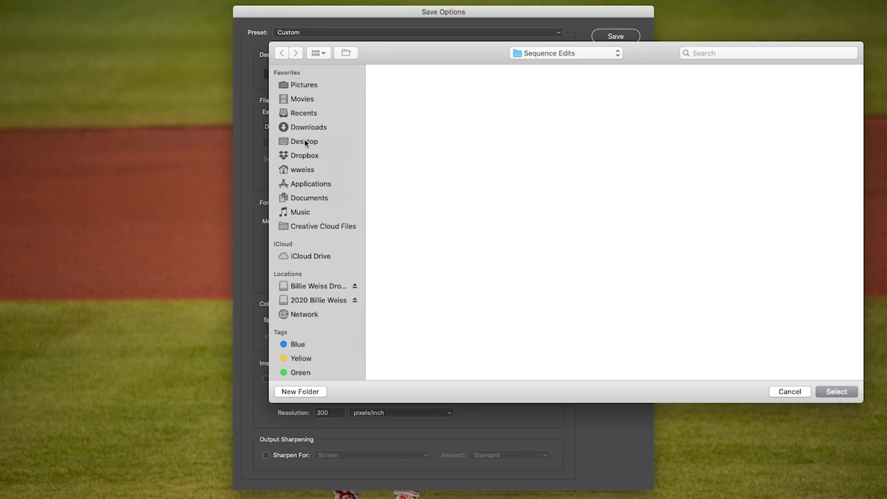
{"action": "left_click", "coordinate": [306, 143]}
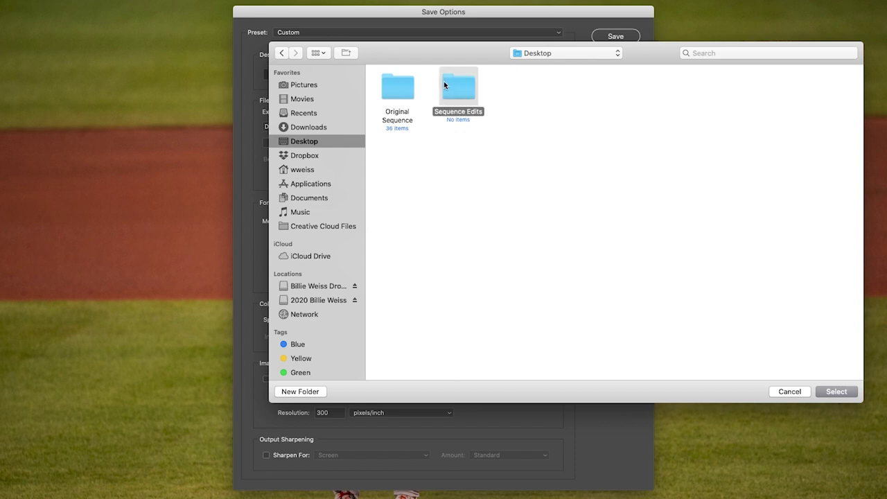
{"action": "left_click", "coordinate": [835, 393]}
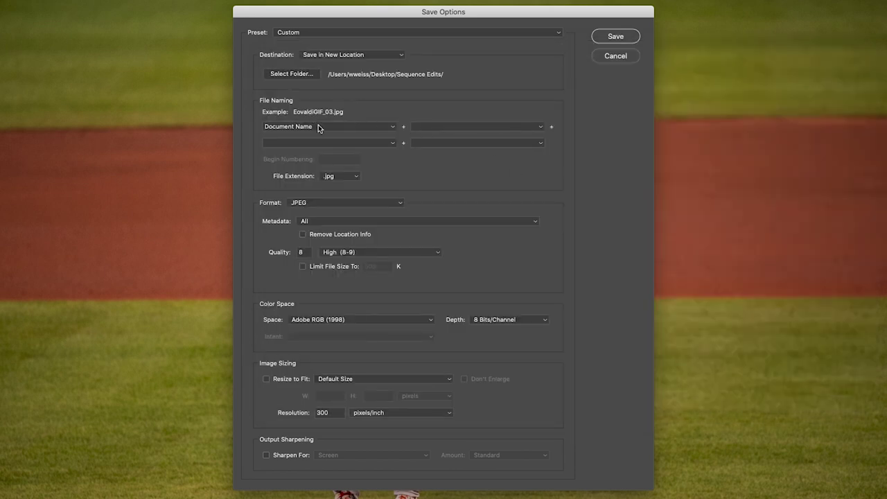
Keep Document Name for the file naming and set the JPEG quality to Medium (5-7)
{"action": "left_click", "coordinate": [393, 131]}
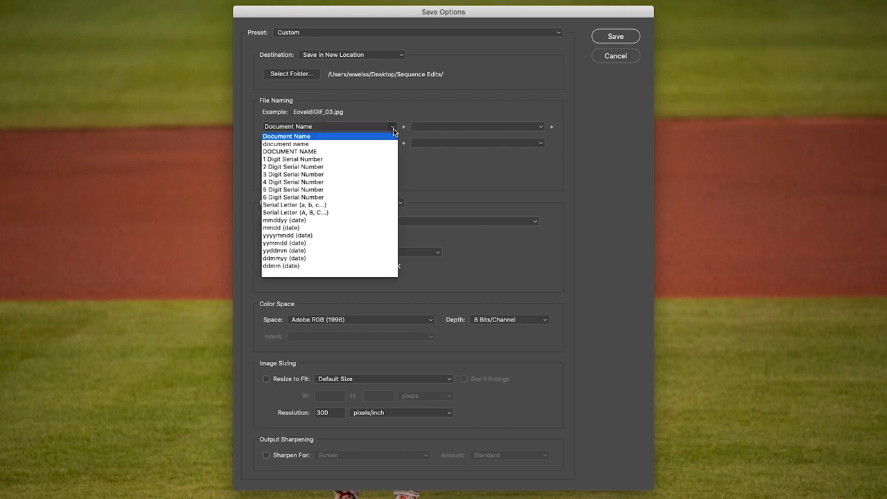
{"action": "left_click", "coordinate": [393, 131]}
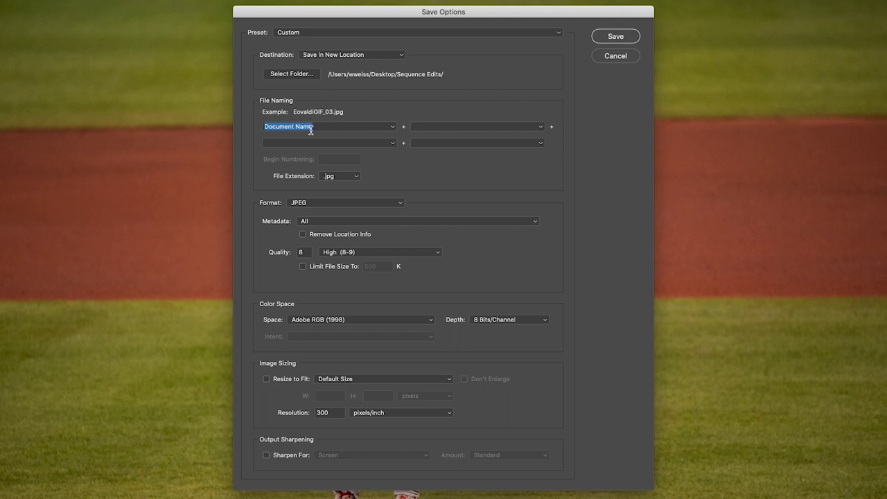
{"action": "left_click", "coordinate": [350, 255]}
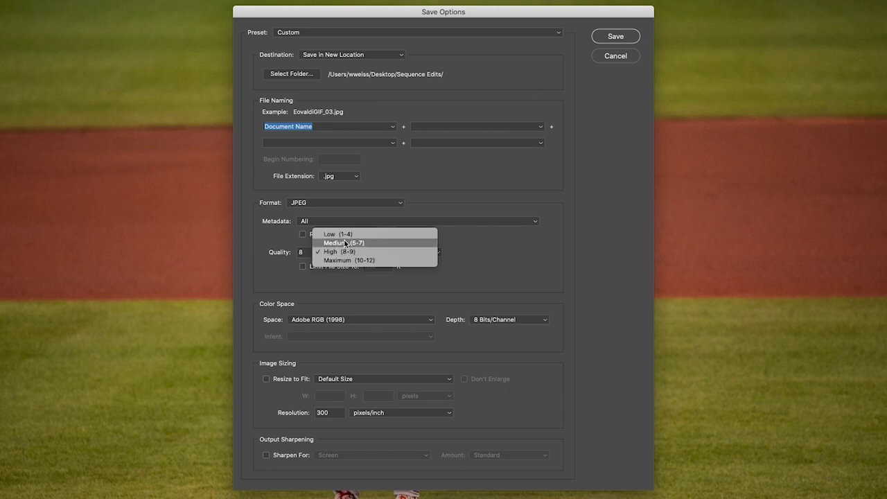
{"action": "left_click", "coordinate": [345, 244]}
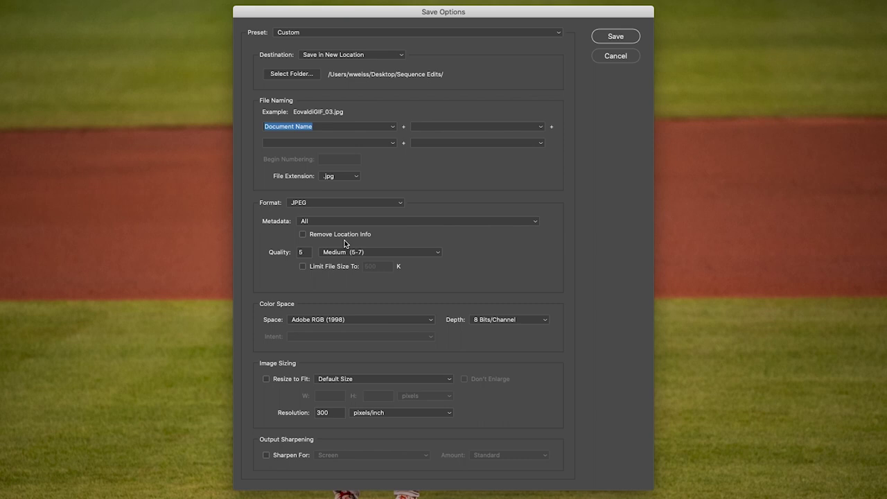
{"action": "left_click", "coordinate": [356, 251]}
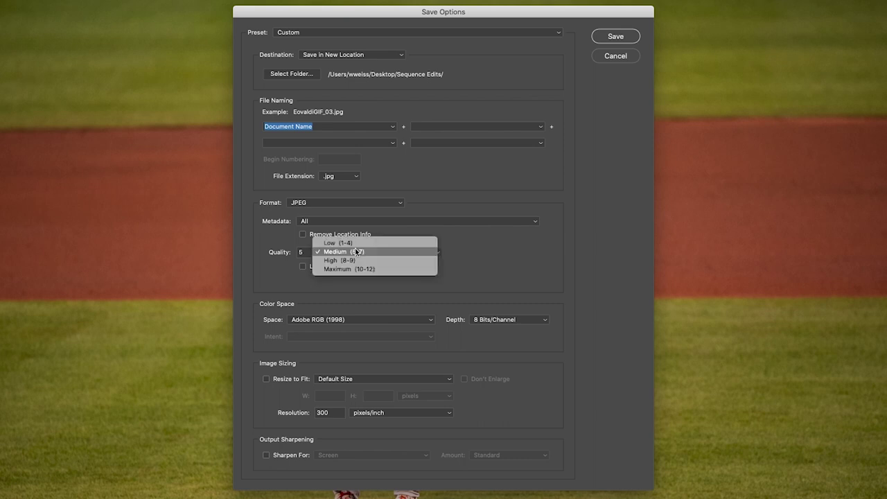
{"action": "left_click", "coordinate": [355, 251]}
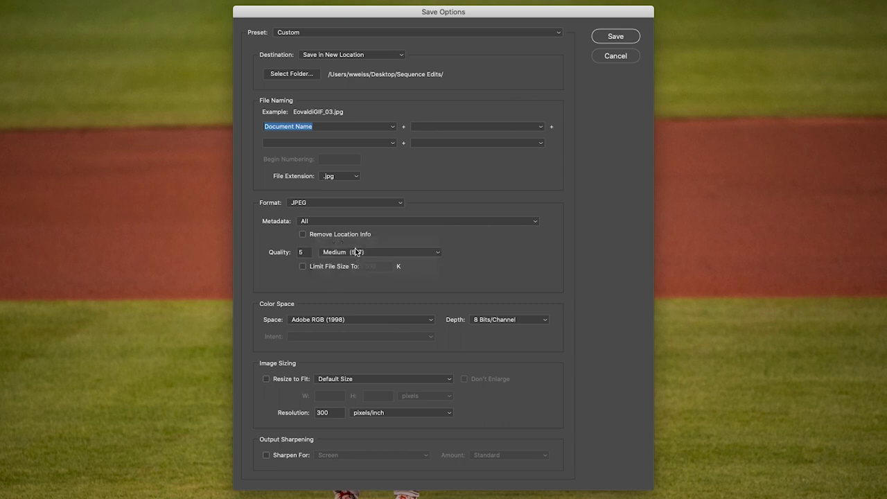
Save the selected photos resized to fit 1920 by 1080 pixels and close Camera Raw keeping the edits
{"action": "left_click", "coordinate": [287, 381]}
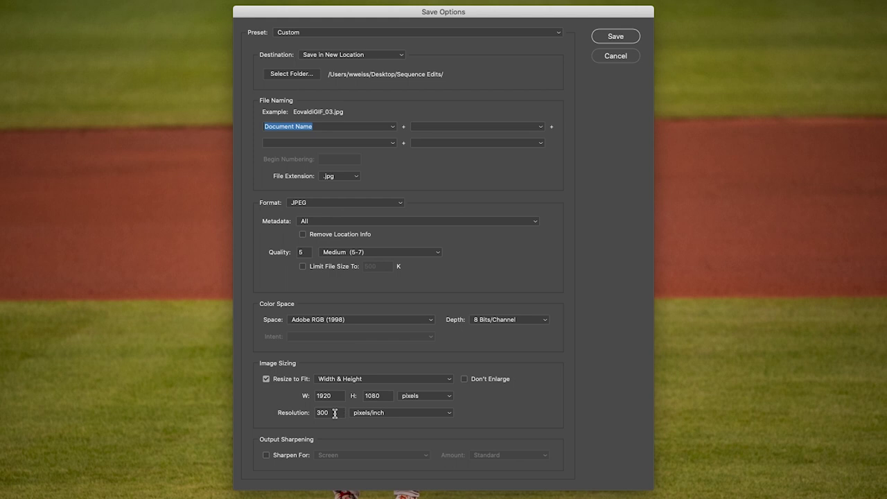
{"action": "left_click", "coordinate": [614, 38]}
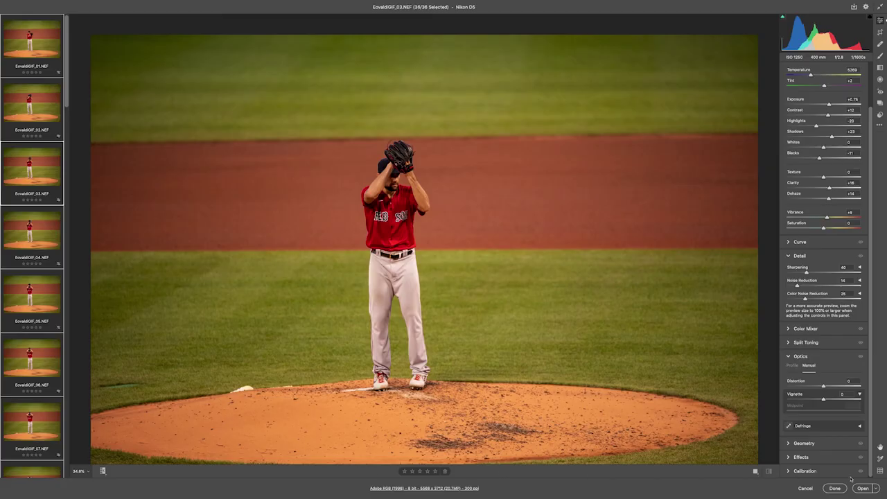
{"action": "left_click", "coordinate": [836, 488]}
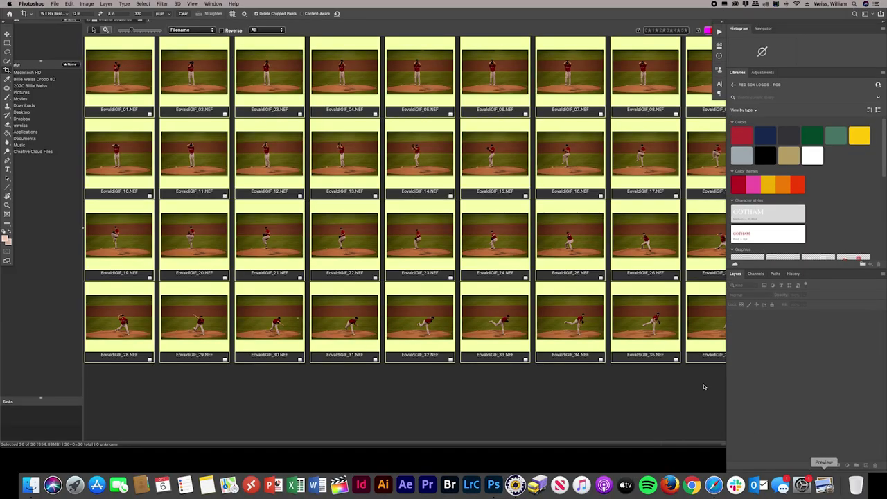
Switch to Finder, open the Sequence Edits folder on the desktop and check the exported files' names, sizes and kinds
{"action": "left_click", "coordinate": [596, 392]}
{"action": "left_click", "coordinate": [827, 188]}
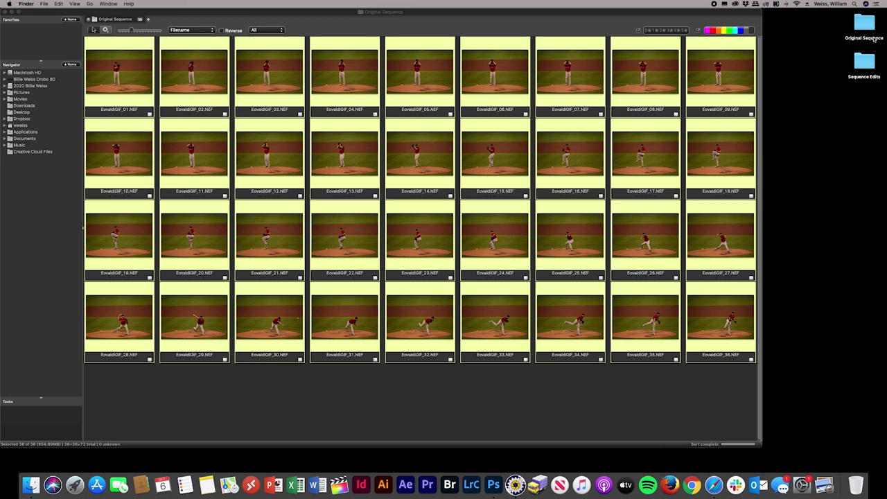
{"action": "left_click", "coordinate": [863, 64]}
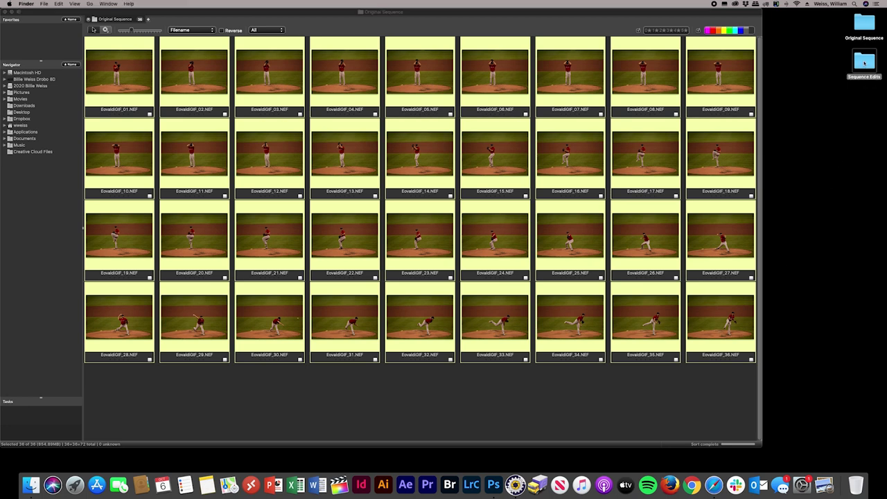
{"action": "double_click", "coordinate": [864, 64]}
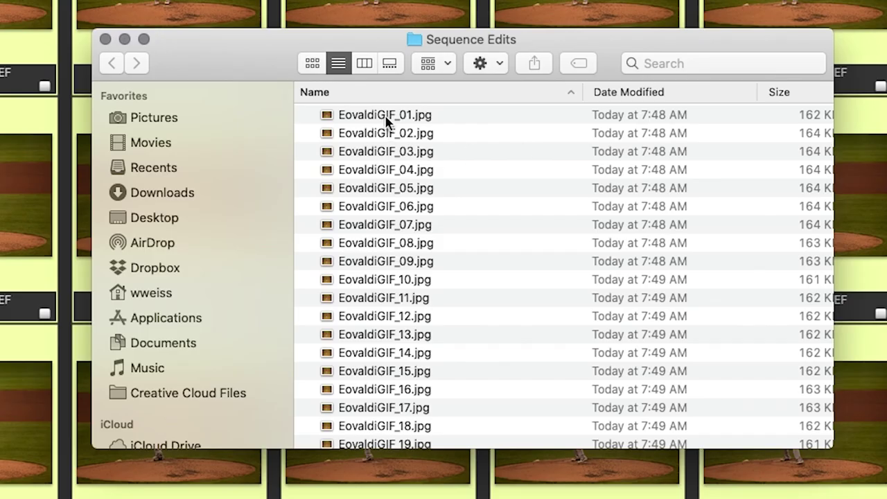
{"action": "left_click", "coordinate": [387, 122]}
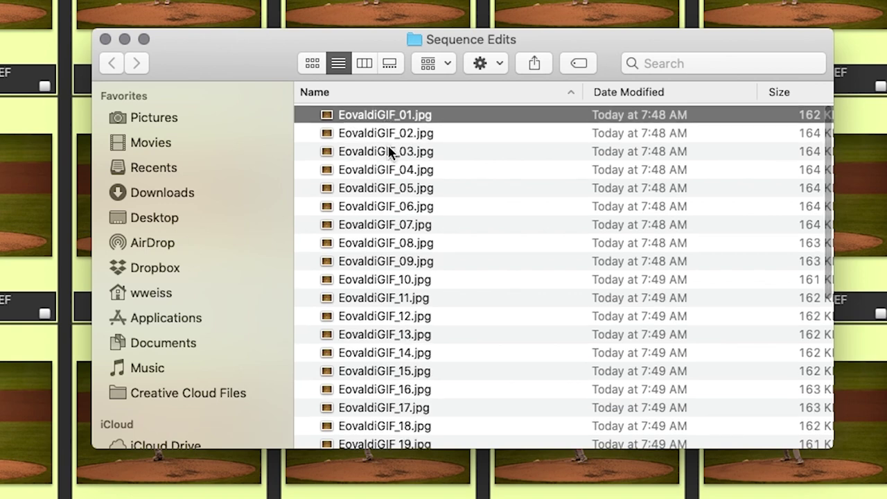
{"action": "scroll", "coordinate": [388, 151], "scroll_direction": "down", "scroll_amount": 3}
{"action": "scroll", "coordinate": [388, 151], "scroll_direction": "up", "scroll_amount": 3}
{"action": "scroll", "coordinate": [389, 151], "scroll_direction": "right", "scroll_amount": 3}
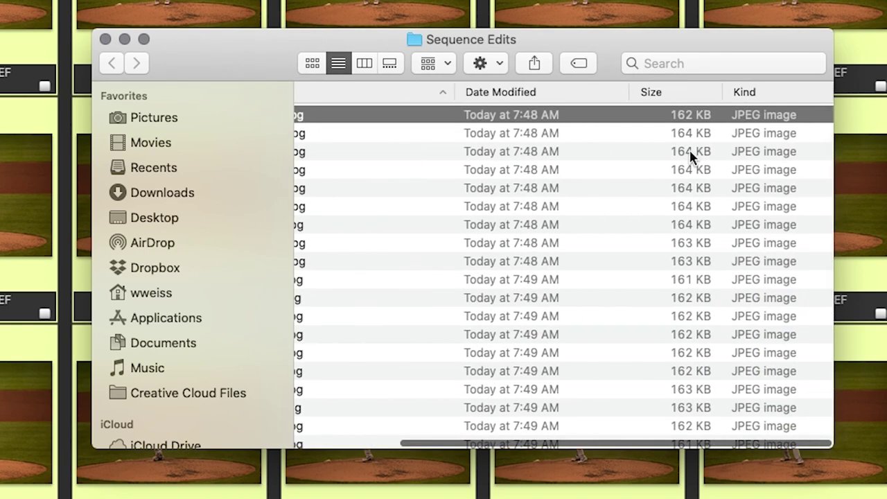
{"action": "scroll", "coordinate": [696, 122], "scroll_direction": "left", "scroll_amount": 4}
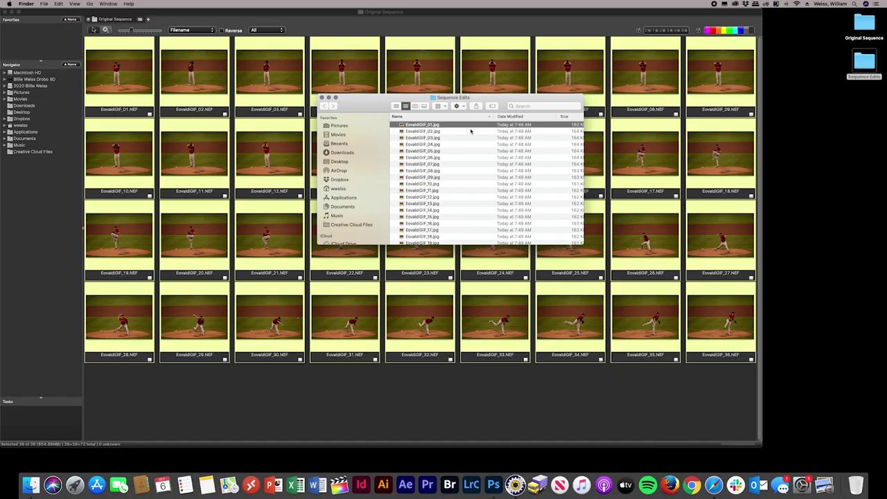
Preview the exported JPEGs one after another, starting from EovaldiGIF_01.jpg, to check the pitching sequence
{"action": "key", "text": "space"}
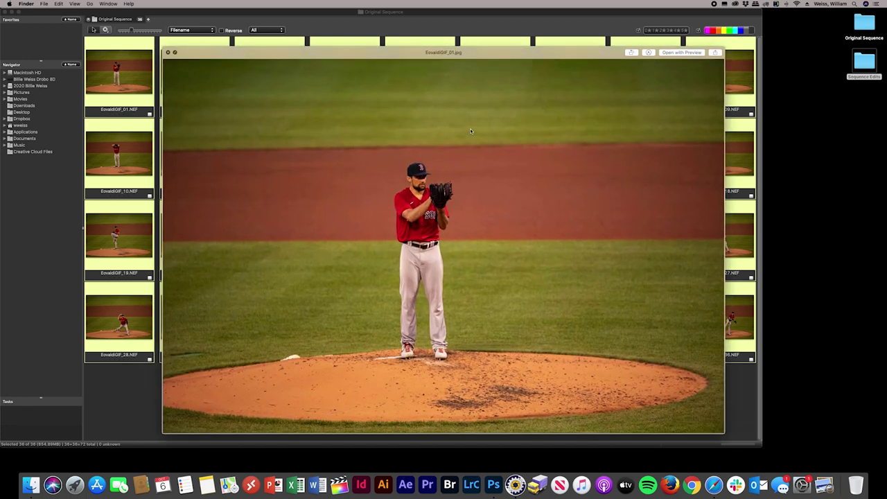
{"action": "key", "text": "Down"}
{"action": "key", "text": "Down"}
{"action": "key", "text": "Right"}
{"action": "key", "text": "Right"}
{"action": "key", "text": "Right"}
{"action": "key", "text": "Right"}
{"action": "key", "text": "Right"}
{"action": "key", "text": "Right"}
{"action": "key", "text": "Right"}
{"action": "key", "text": "Right"}
{"action": "key", "text": "Right"}
{"action": "key", "text": "Right"}
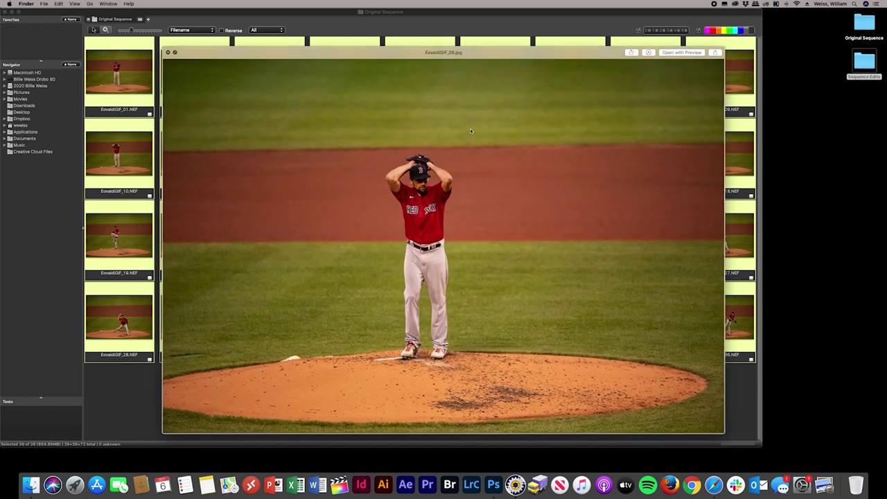
{"action": "key", "text": "Right"}
{"action": "key", "text": "Right"}
{"action": "key", "text": "Right"}
{"action": "key", "text": "Right"}
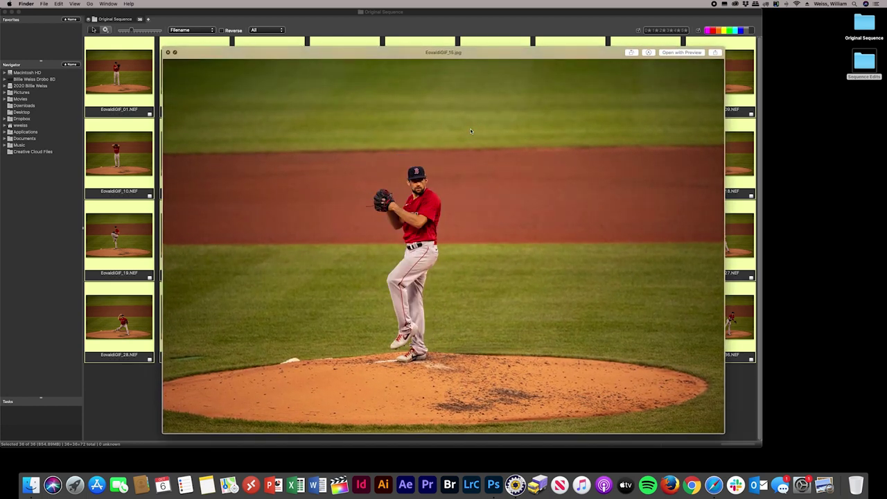
{"action": "key", "text": "Right"}
{"action": "key", "text": "space"}
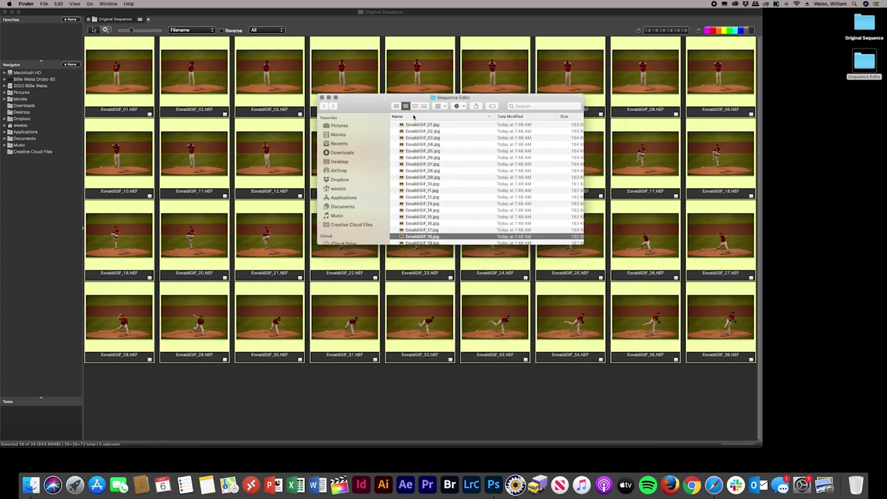
Close the Sequence Edits folder window and quit Photo Mechanic
{"action": "key", "text": "super+w"}
{"action": "left_click", "coordinate": [337, 81]}
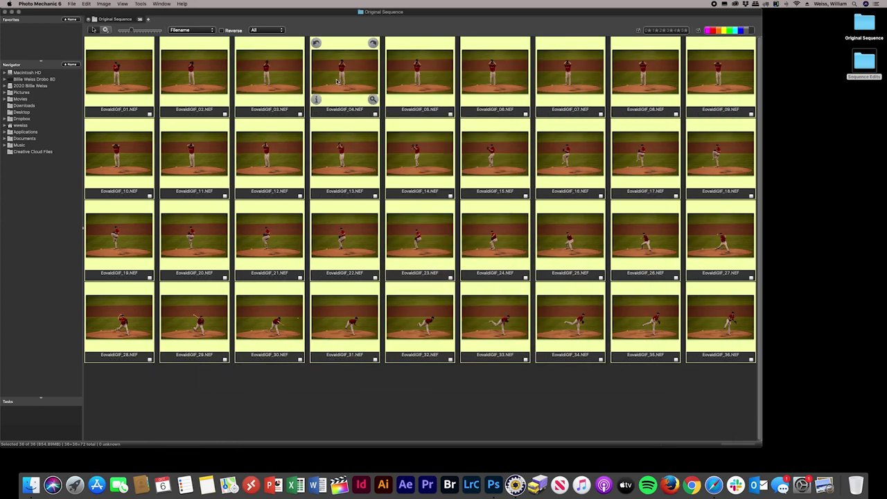
{"action": "key", "text": "super+q"}
{"action": "key", "text": "super+w"}
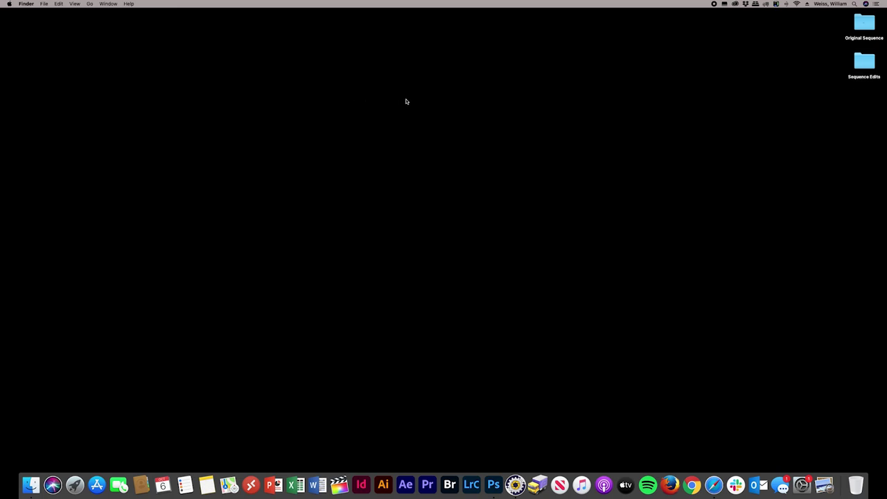
Switch to Photoshop and add every JPEG in the Desktop's Sequence Edits folder as source files for Load Files into Stack
{"action": "left_click", "coordinate": [494, 485]}
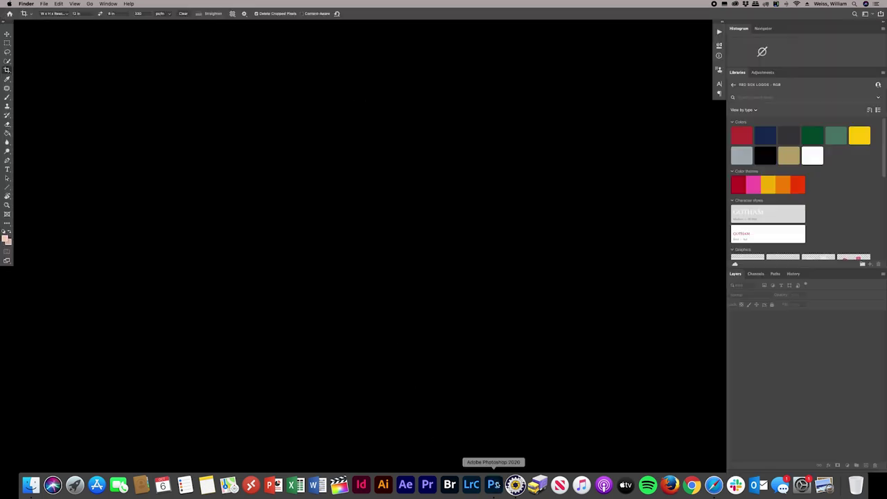
{"action": "left_click", "coordinate": [56, 4]}
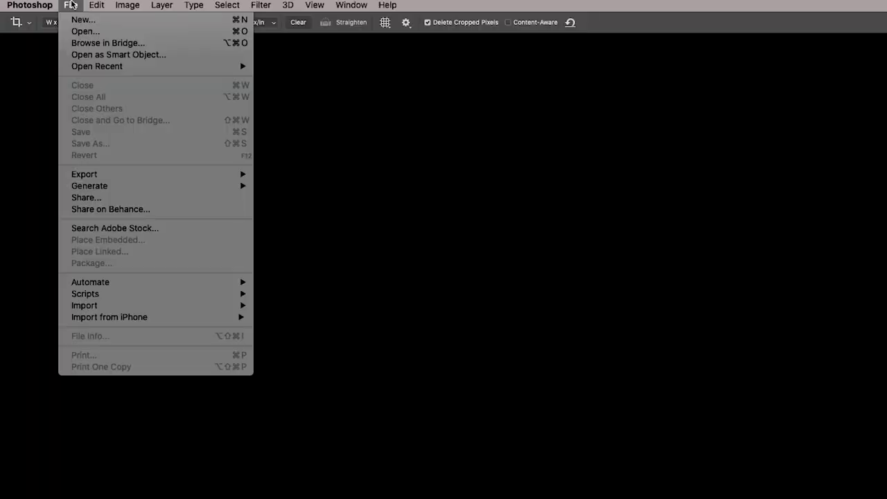
{"action": "mouse_move", "coordinate": [151, 296]}
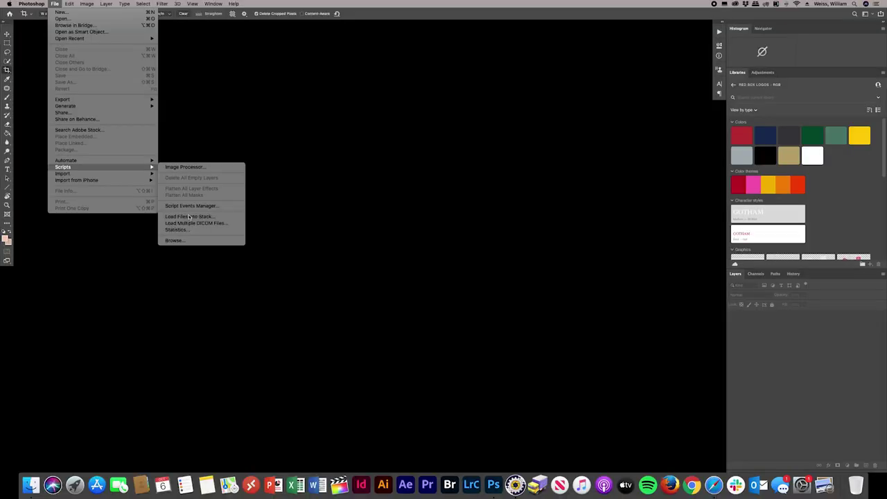
{"action": "left_click", "coordinate": [309, 381]}
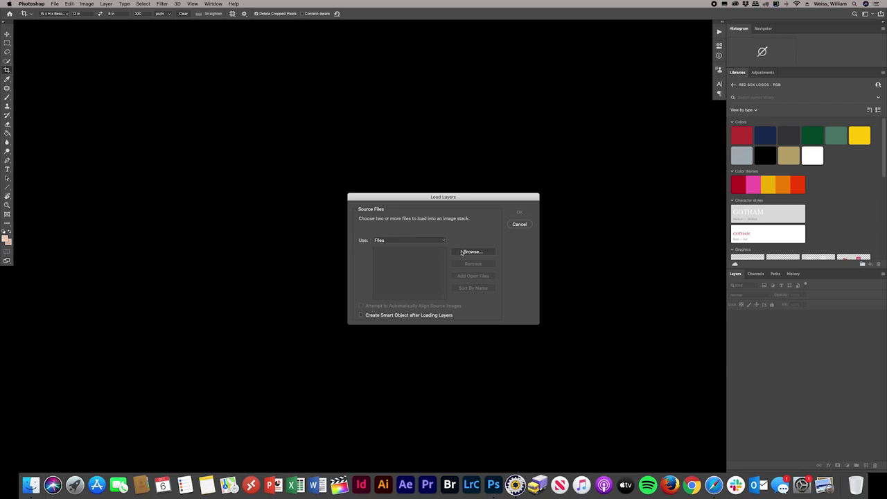
{"action": "left_click", "coordinate": [462, 251]}
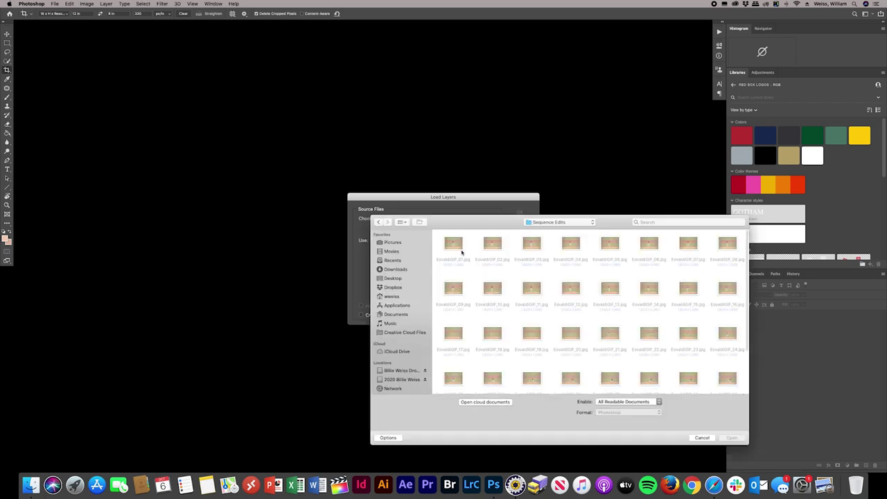
{"action": "left_click", "coordinate": [393, 278]}
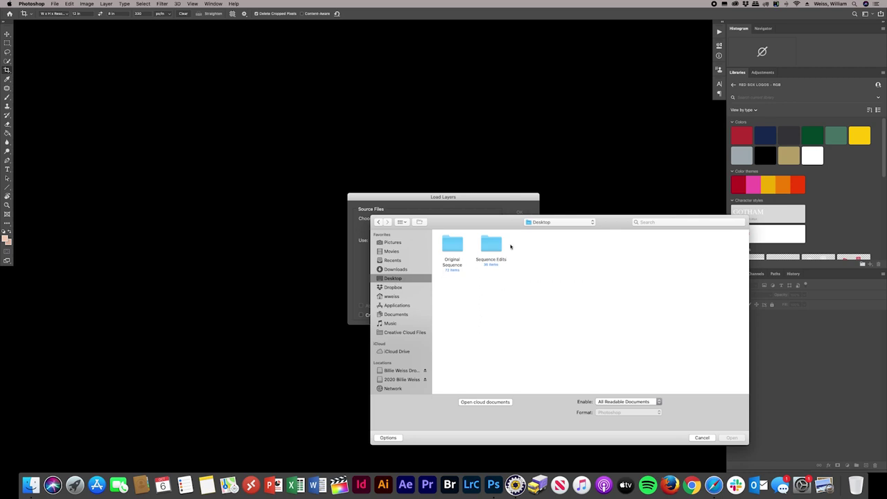
{"action": "double_click", "coordinate": [493, 246]}
{"action": "left_click", "coordinate": [453, 246]}
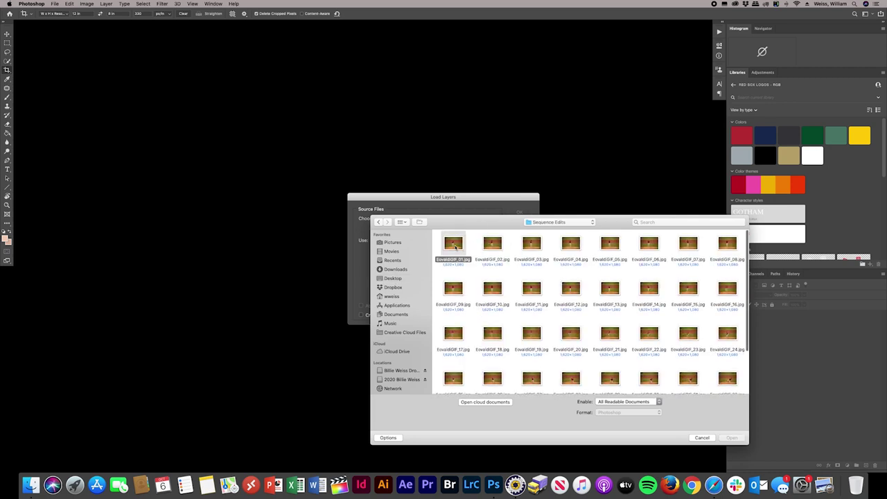
{"action": "scroll", "coordinate": [540, 312], "scroll_direction": "down", "scroll_amount": 3}
{"action": "key", "text": "super+a"}
{"action": "scroll", "coordinate": [624, 350], "scroll_direction": "up", "scroll_amount": 3}
{"action": "left_click", "coordinate": [731, 438]}
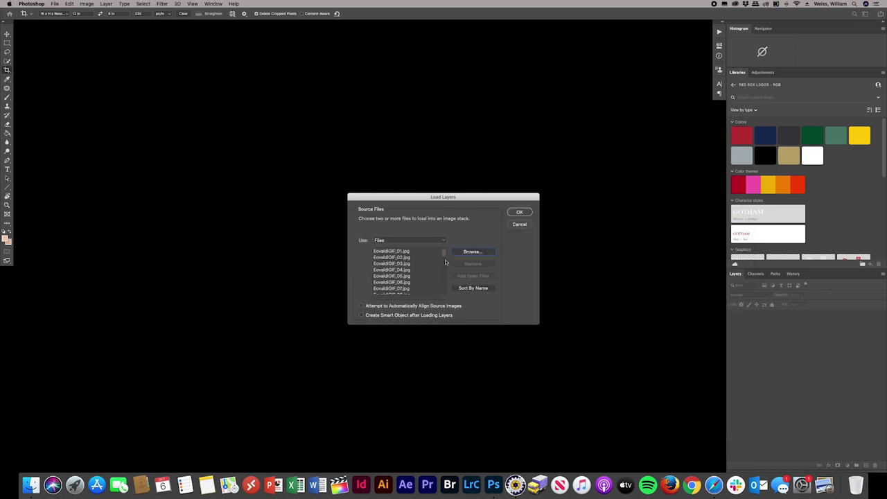
Load the EovaldiGIF JPEGs into one document as a stack of layers and check their order from 01 to 36
{"action": "mouse_move", "coordinate": [443, 255]}
{"action": "left_mouse_down"}
{"action": "mouse_move", "coordinate": [439, 294]}
{"action": "mouse_move", "coordinate": [441, 251]}
{"action": "left_mouse_up"}
{"action": "left_click", "coordinate": [519, 212]}
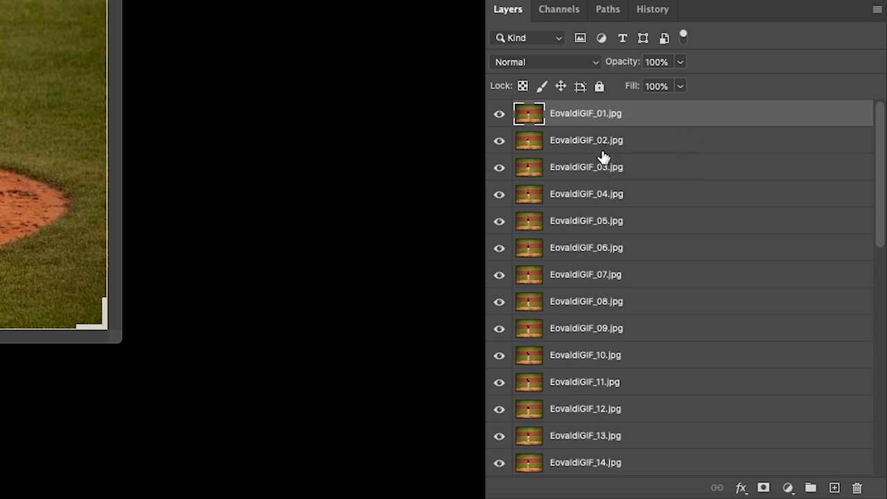
{"action": "scroll", "coordinate": [603, 156], "scroll_direction": "down", "scroll_amount": 12}
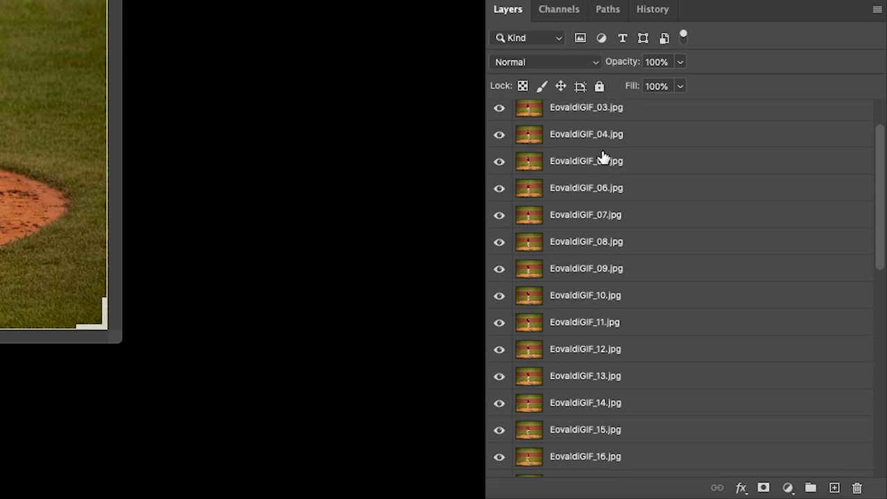
{"action": "scroll", "coordinate": [603, 156], "scroll_direction": "down", "scroll_amount": 10}
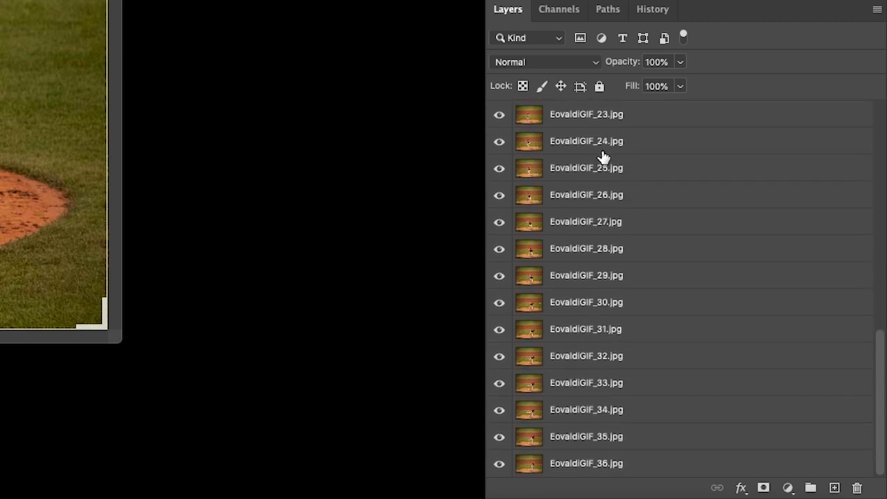
{"action": "scroll", "coordinate": [603, 156], "scroll_direction": "up", "scroll_amount": 20}
{"action": "scroll", "coordinate": [603, 157], "scroll_direction": "down", "scroll_amount": 20}
{"action": "scroll", "coordinate": [603, 157], "scroll_direction": "up", "scroll_amount": 20}
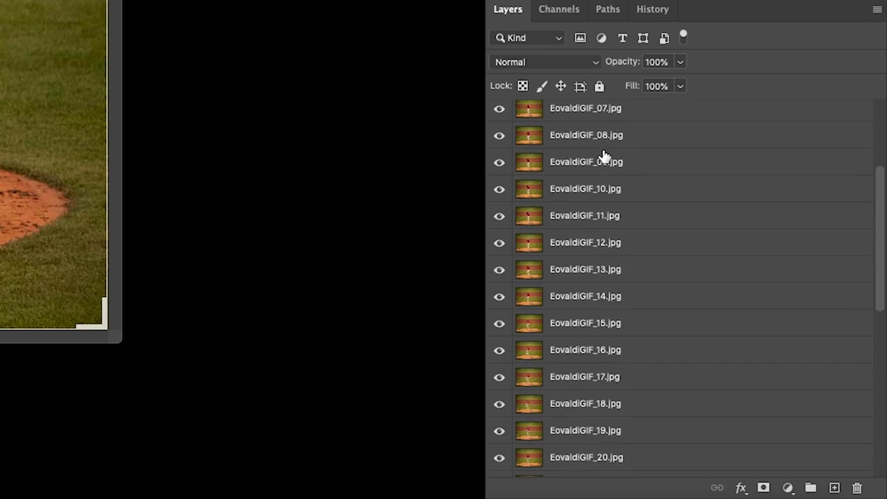
{"action": "scroll", "coordinate": [603, 157], "scroll_direction": "up", "scroll_amount": 1}
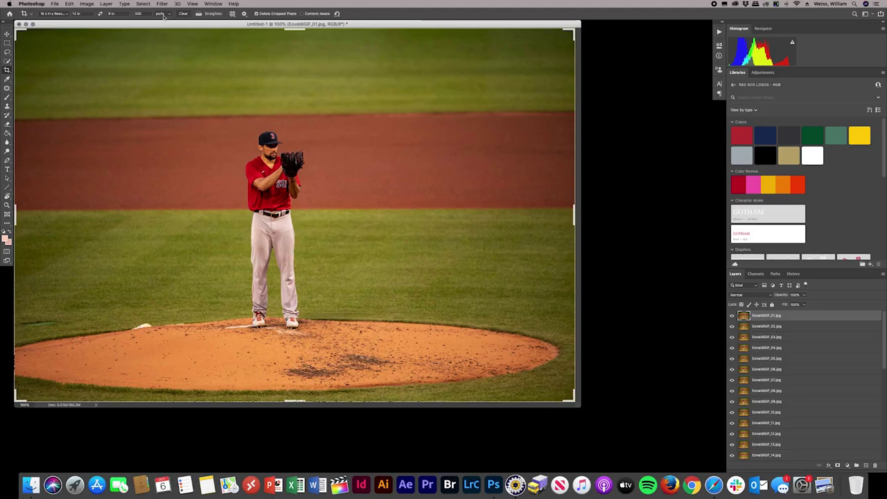
Show the Timeline below the pitcher image and create a frame animation in it
{"action": "left_click", "coordinate": [208, 3]}
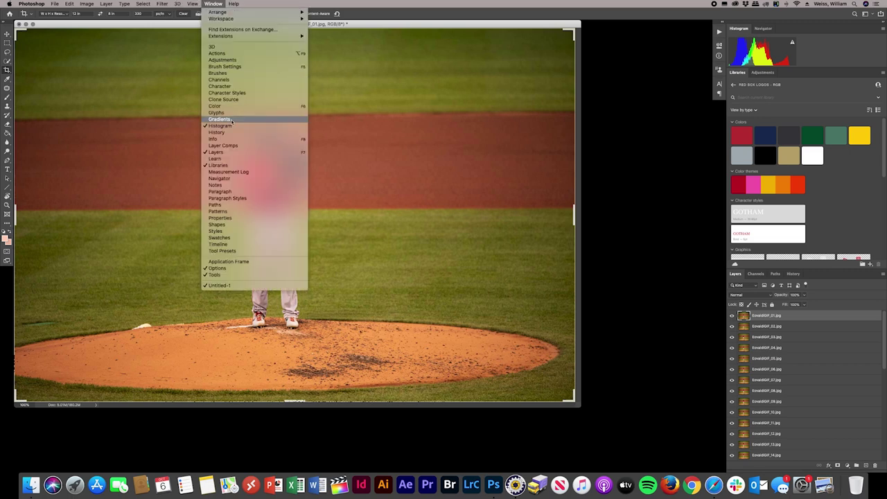
{"action": "left_click", "coordinate": [221, 244]}
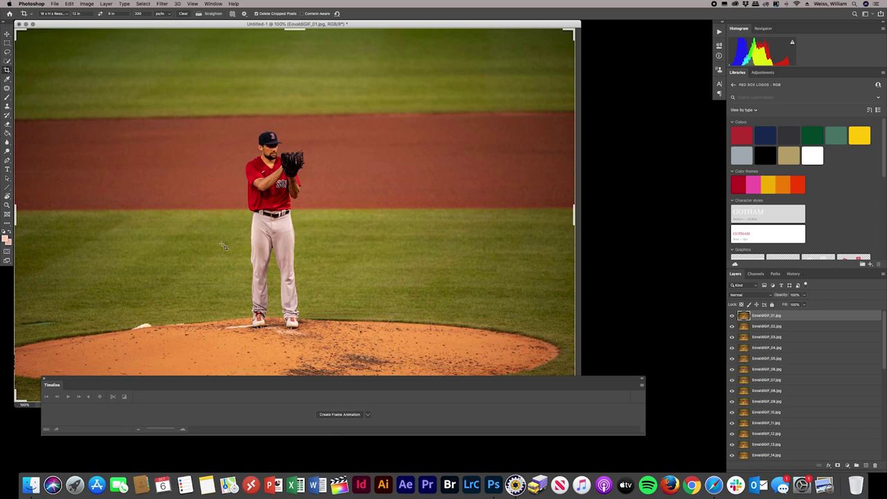
{"action": "left_click_drag", "start_coordinate": [241, 384], "coordinate": [234, 391]}
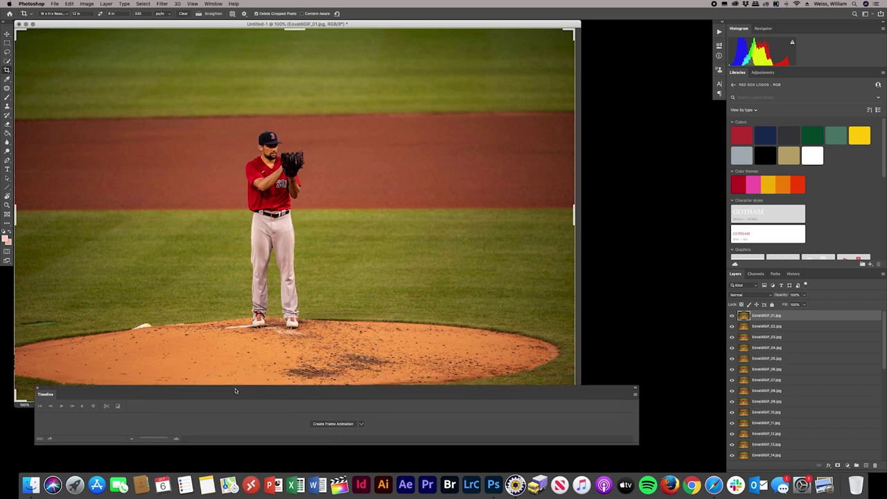
{"action": "left_click", "coordinate": [333, 424]}
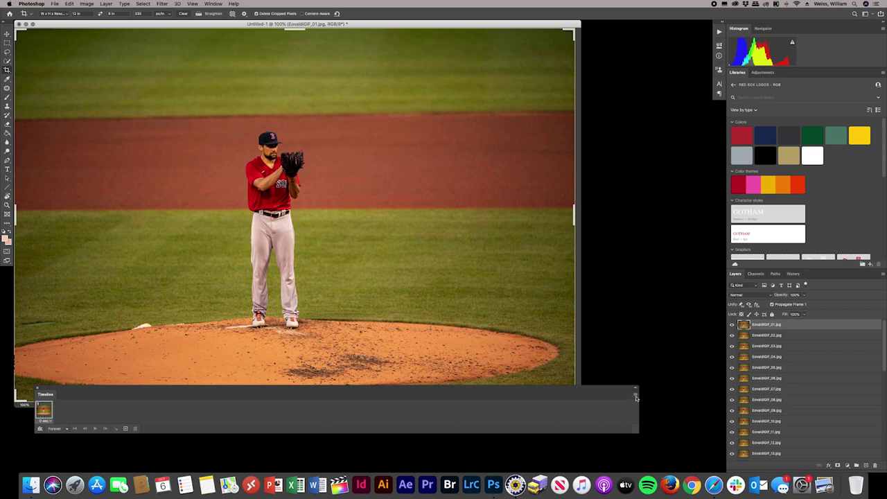
Make animation frames from all the layers and play the sequence to check its direction
{"action": "left_click", "coordinate": [636, 396]}
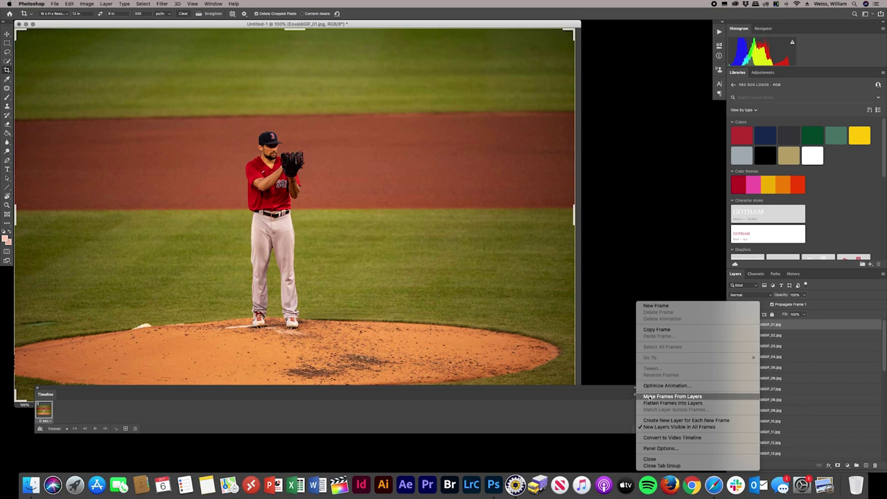
{"action": "left_click", "coordinate": [651, 397]}
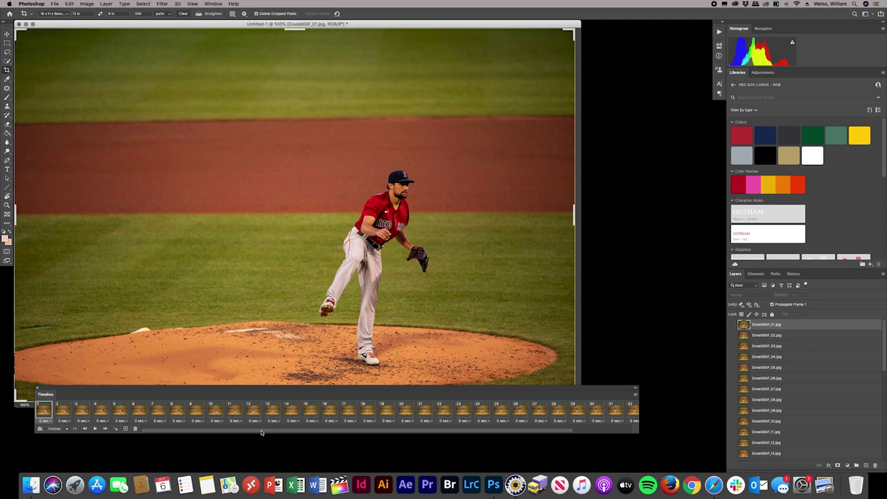
{"action": "left_click_drag", "start_coordinate": [259, 431], "coordinate": [189, 429]}
{"action": "left_click", "coordinate": [95, 428]}
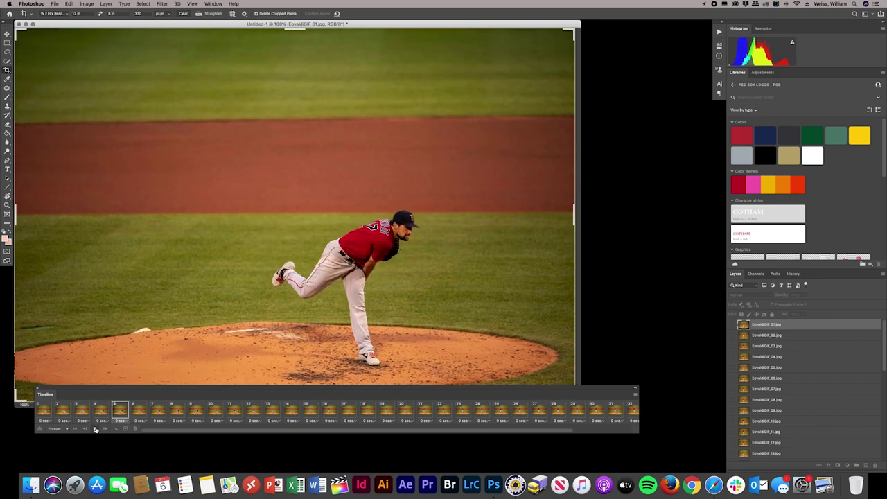
{"action": "left_click", "coordinate": [95, 428]}
Reverse the order of the animation frames and play the pitching sequence again
{"action": "left_click", "coordinate": [636, 397]}
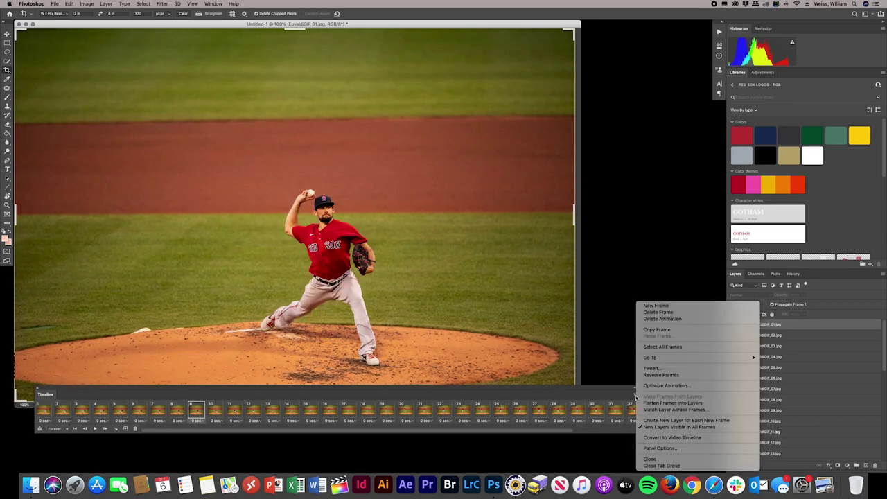
{"action": "left_click", "coordinate": [655, 374]}
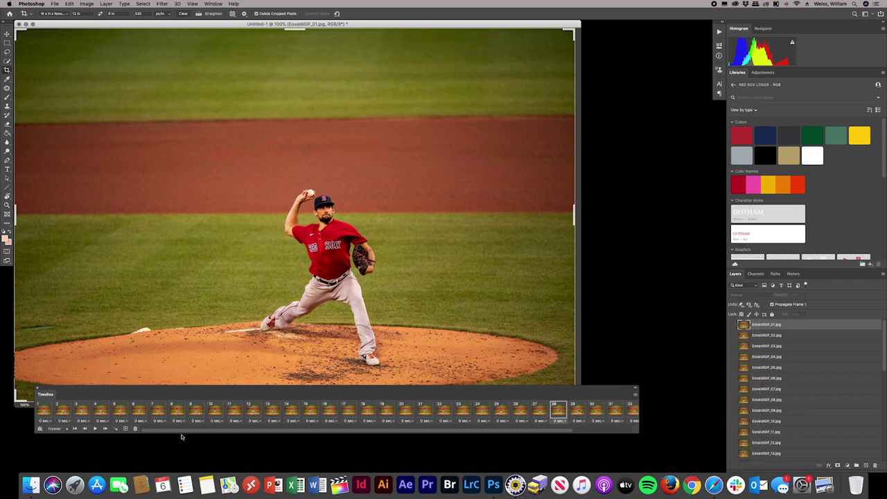
{"action": "left_click", "coordinate": [95, 429]}
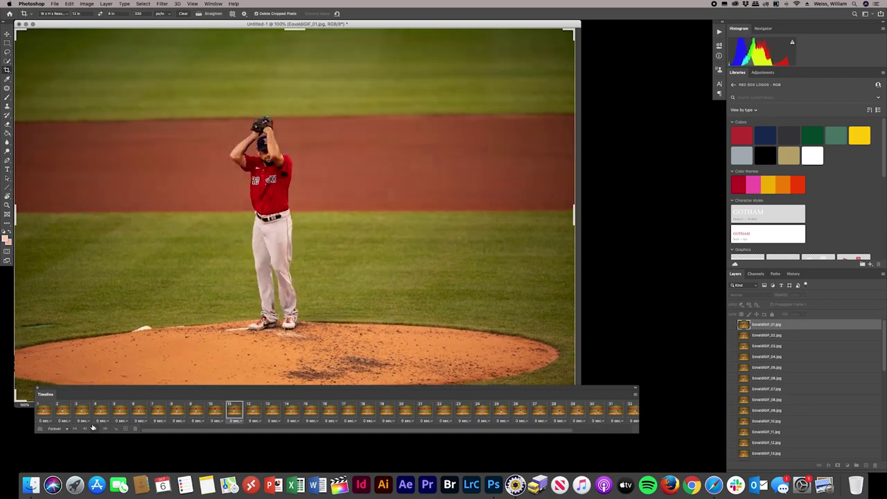
{"action": "left_click", "coordinate": [94, 428]}
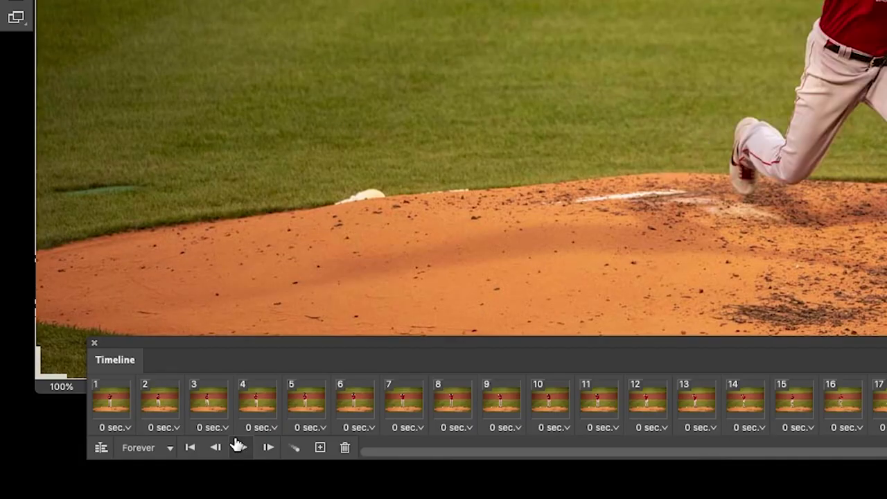
Set the animation's looping to Forever and play it back once more
{"action": "left_click", "coordinate": [172, 449]}
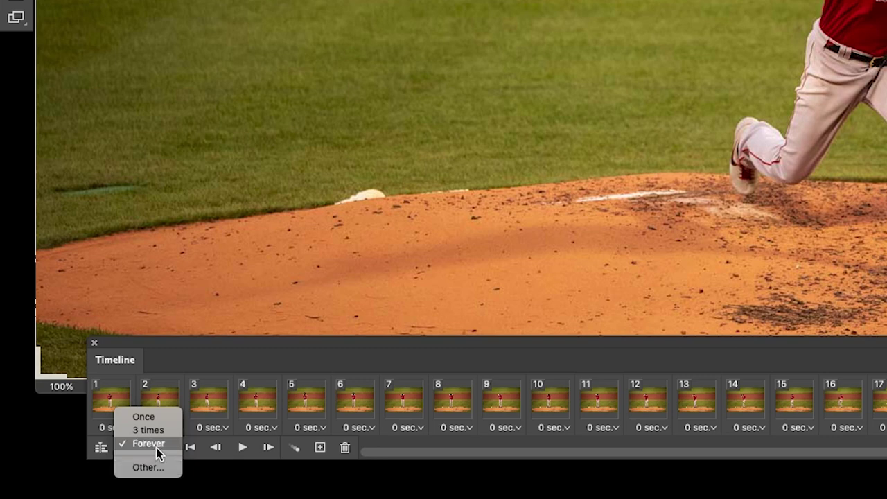
{"action": "left_click", "coordinate": [156, 445]}
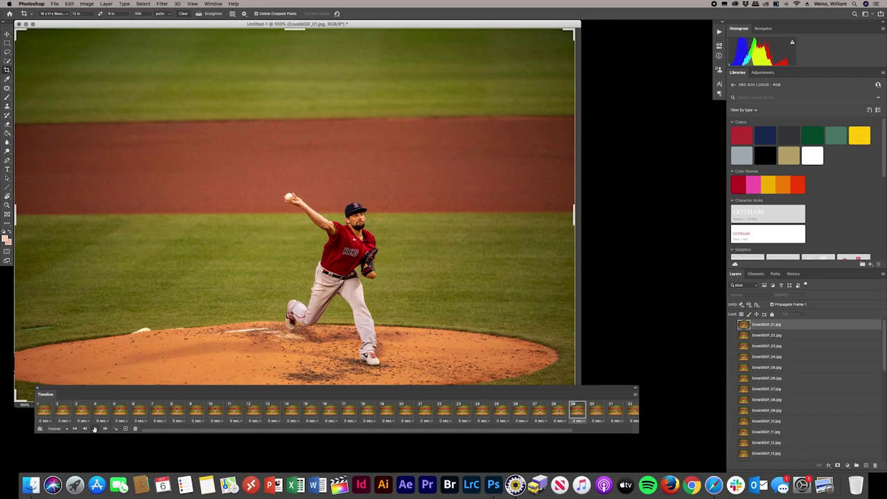
{"action": "left_click", "coordinate": [95, 429]}
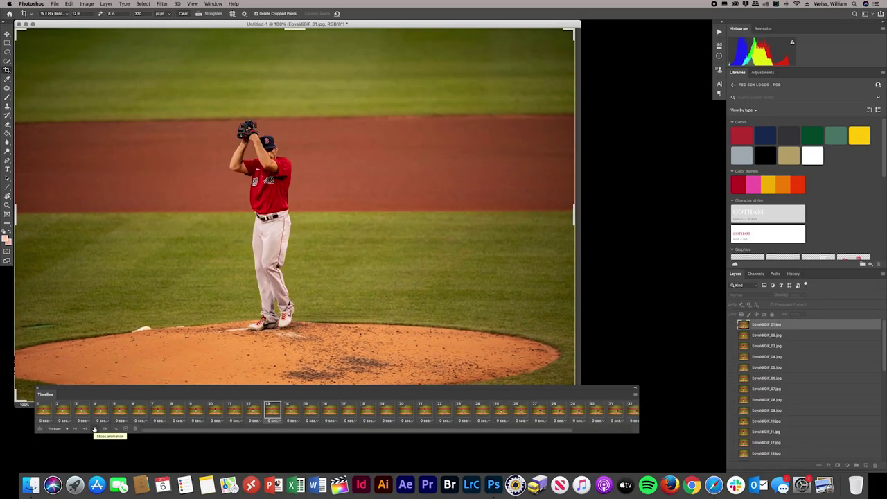
{"action": "left_click", "coordinate": [92, 430]}
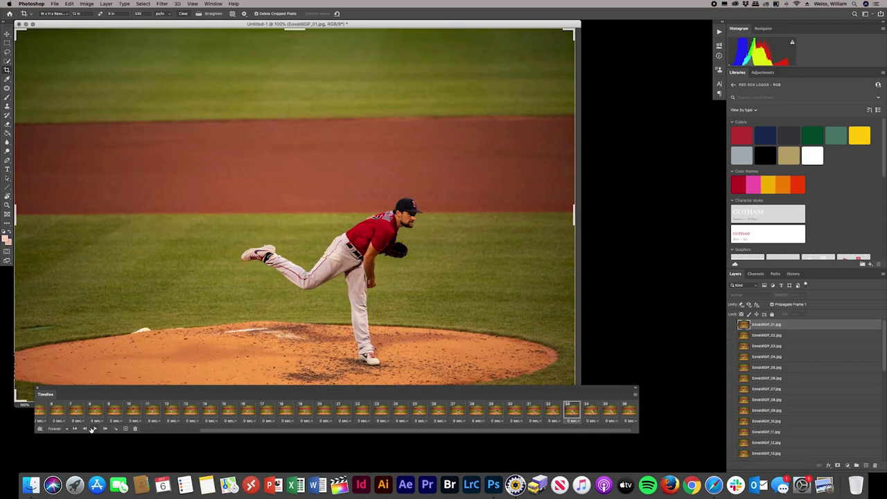
Start a Save for Web (Legacy) export of the animation and fit the whole image in its preview
{"action": "left_click", "coordinate": [55, 5]}
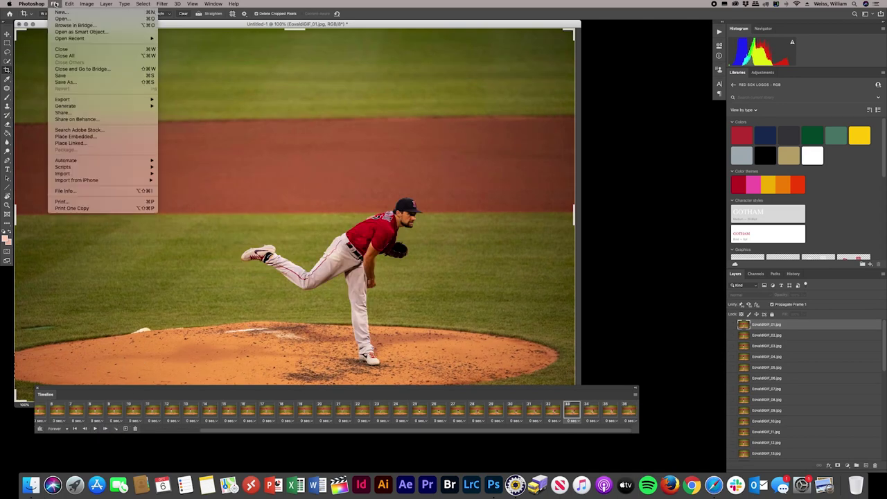
{"action": "mouse_move", "coordinate": [63, 99]}
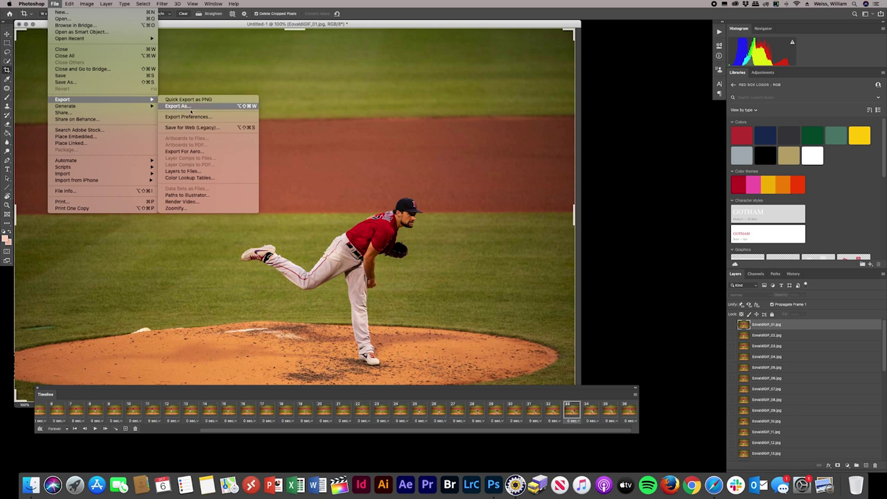
{"action": "left_click", "coordinate": [204, 129]}
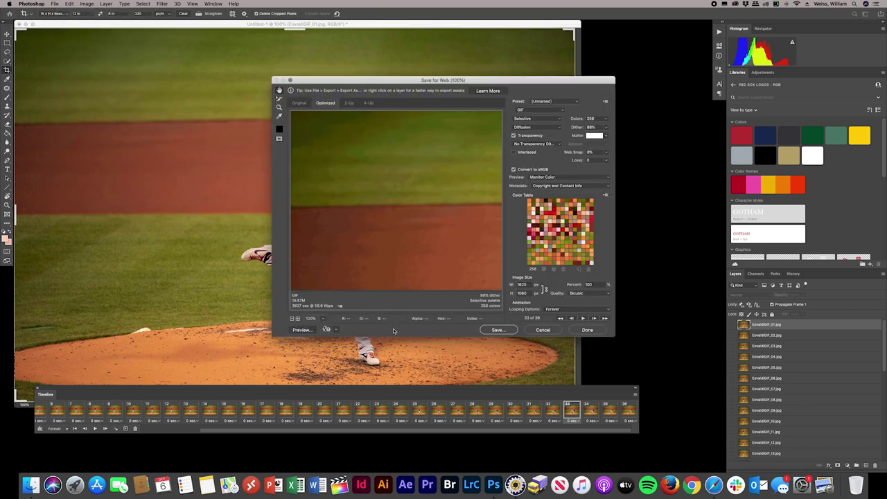
{"action": "left_click", "coordinate": [323, 319]}
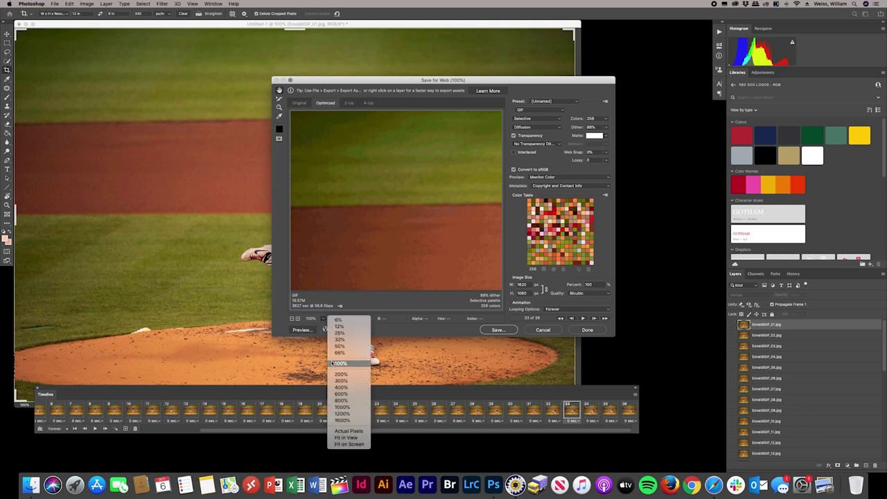
{"action": "left_click", "coordinate": [356, 438]}
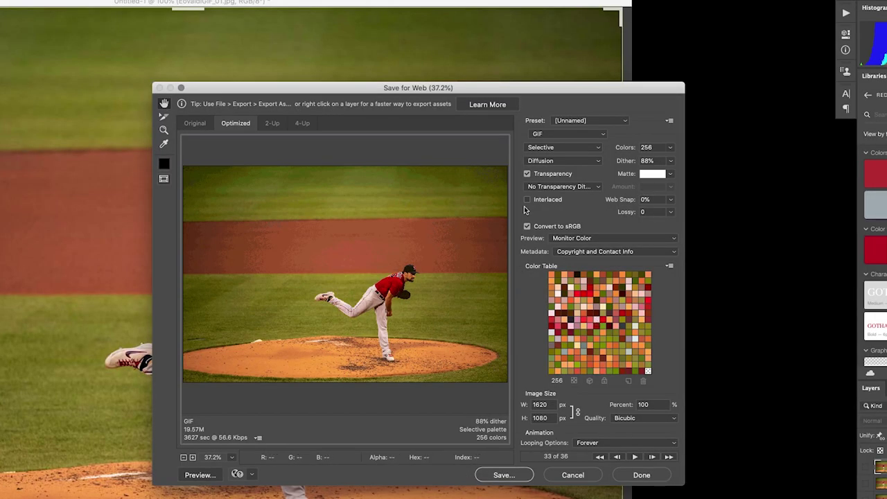
Apply the GIF 128 Dithered preset to the export and raise its colors to 256
{"action": "left_click", "coordinate": [575, 123]}
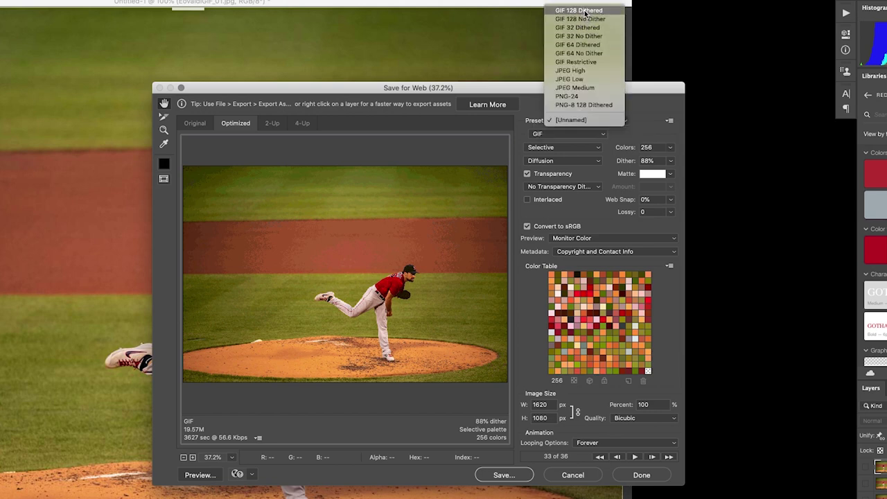
{"action": "left_click", "coordinate": [588, 11]}
{"action": "left_click", "coordinate": [668, 148]}
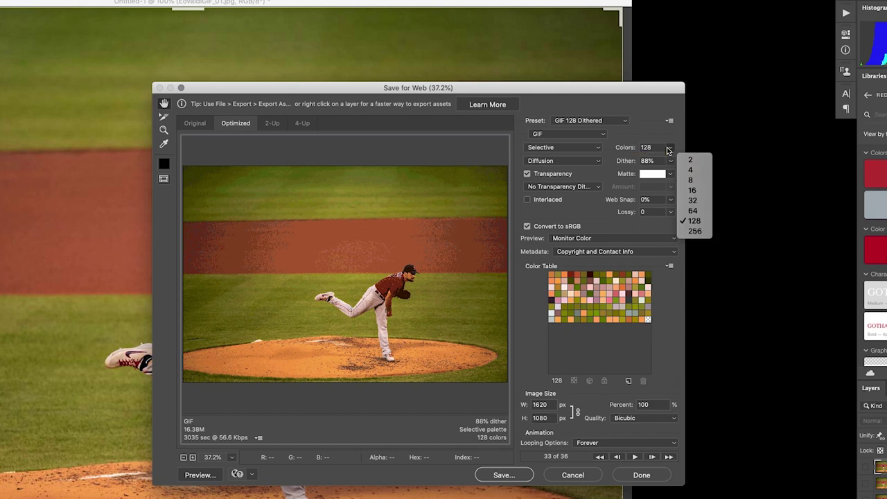
{"action": "left_click", "coordinate": [694, 232]}
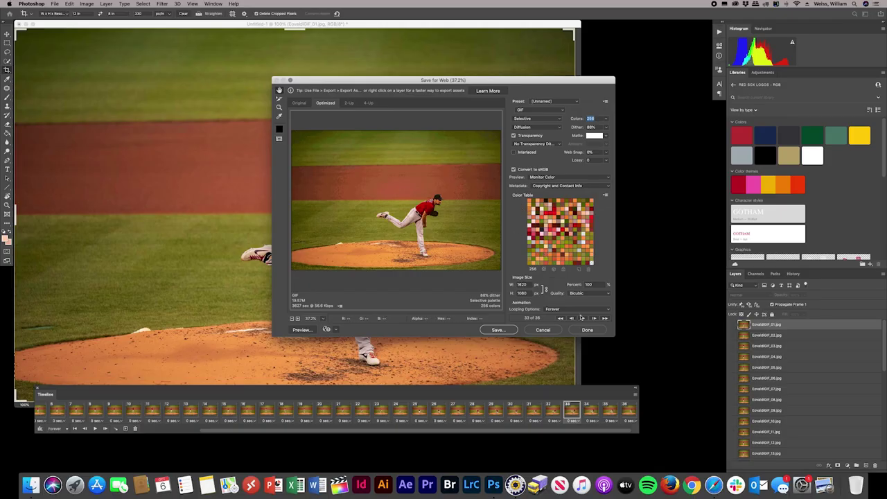
Save the optimized GIF to the Desktop as EovaldiGIF.gif and preview the saved file in Finder
{"action": "left_click", "coordinate": [504, 331]}
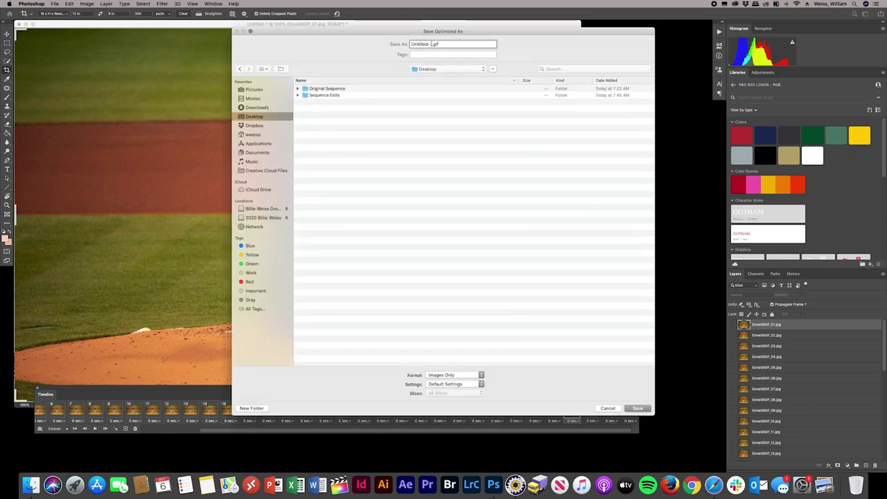
{"action": "type", "text": "EovaldiGIF"}
{"action": "left_click", "coordinate": [638, 408]}
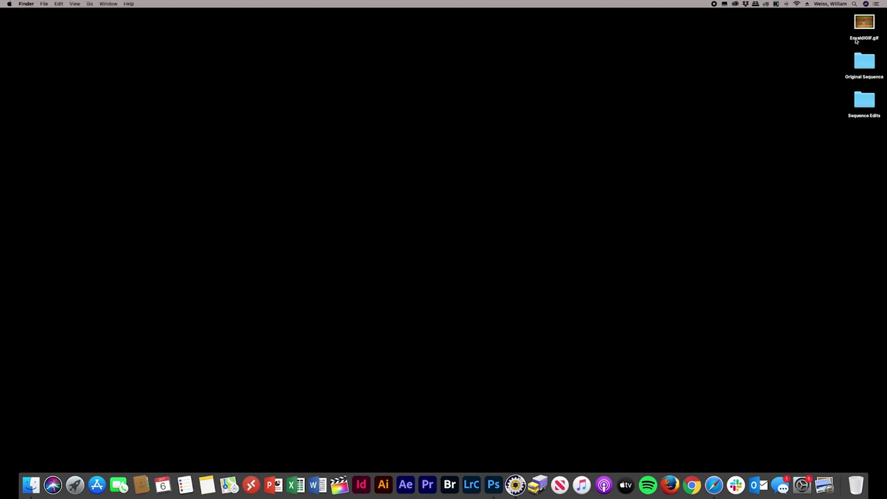
{"action": "left_click", "coordinate": [856, 41]}
{"action": "key", "text": "space"}
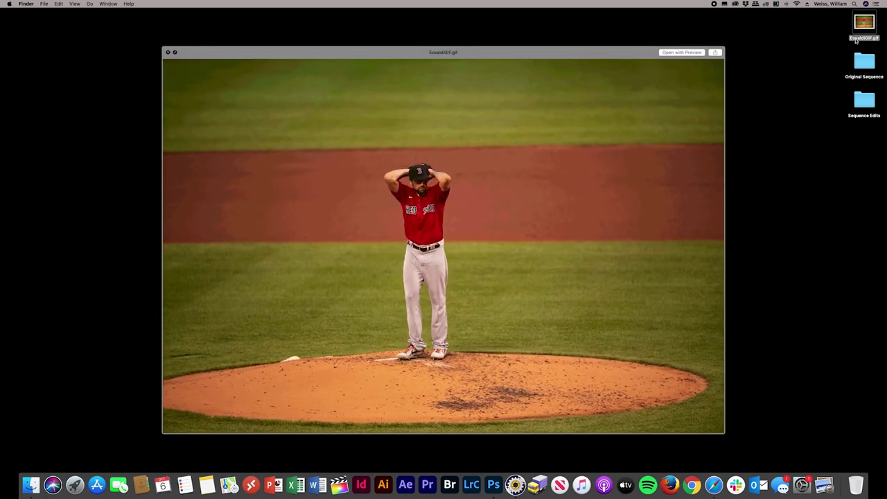
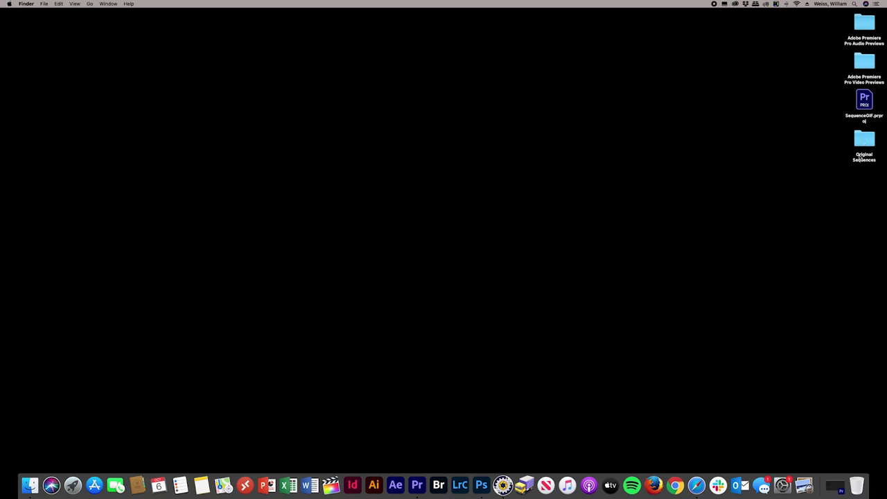
Create a new folder on the desktop named Sequences Edits
{"action": "key", "text": "super+shift+n"}
{"action": "type", "text": "G"}
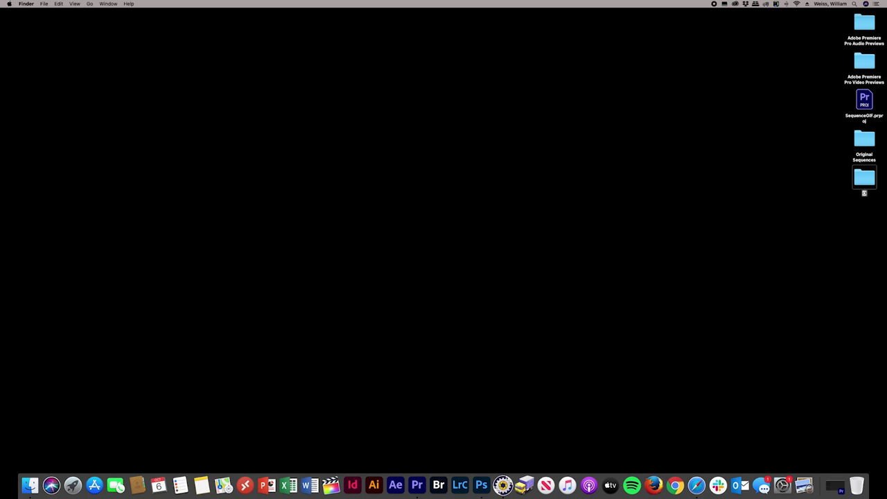
{"action": "type", "text": "equences Edits"}
{"action": "key", "text": "Return"}
Open the desktop's Original Sequences folder in Photo Mechanic and look over its NEF photos
{"action": "left_click_drag", "start_coordinate": [857, 145], "coordinate": [506, 485]}
{"action": "scroll", "coordinate": [303, 141], "scroll_direction": "down", "scroll_amount": 10}
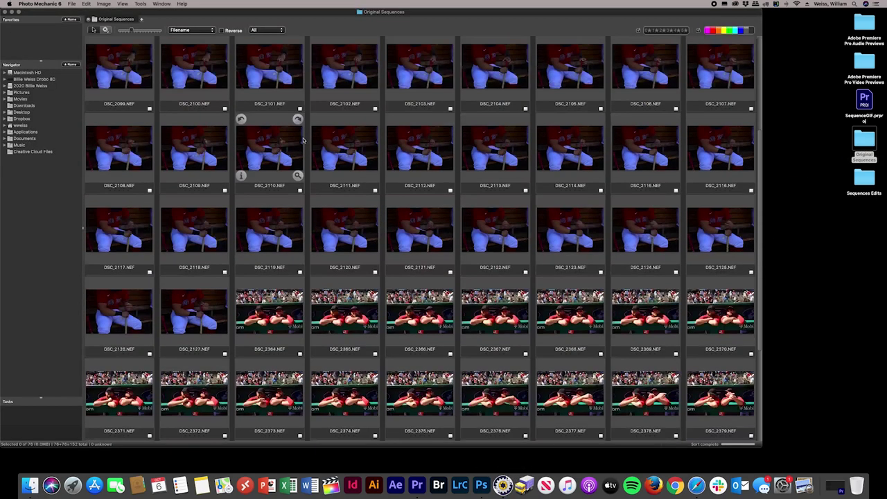
{"action": "scroll", "coordinate": [303, 141], "scroll_direction": "up", "scroll_amount": 6}
{"action": "scroll", "coordinate": [303, 141], "scroll_direction": "up", "scroll_amount": 4}
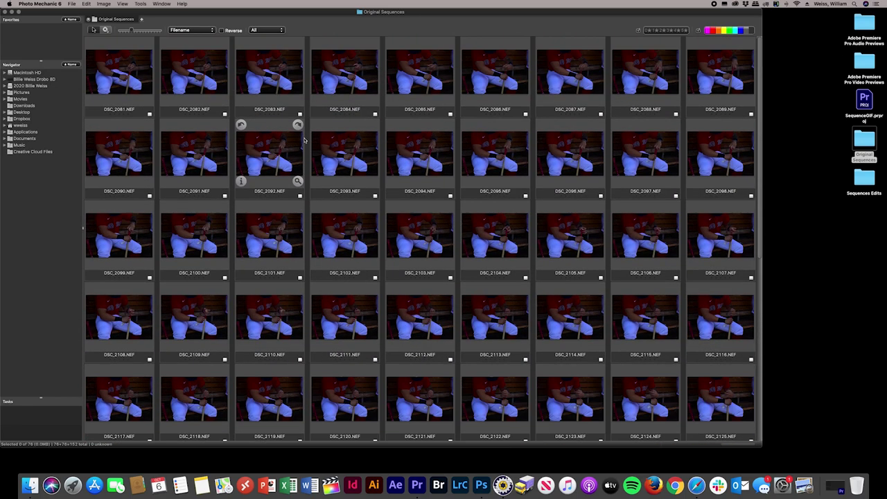
Preview the bat-grip burst frame by frame starting from DSC_2081.NEF to check how the motion plays
{"action": "double_click", "coordinate": [136, 83]}
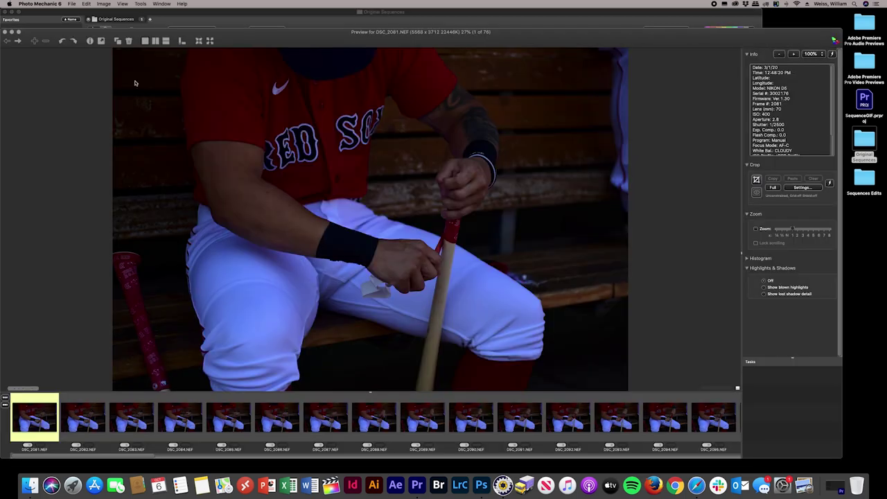
{"action": "key", "text": "Right"}
{"action": "key", "text": "Right"}
{"action": "key", "text": "Right"}
{"action": "key", "text": "Right"}
{"action": "key", "text": "Right"}
{"action": "key", "text": "Right"}
{"action": "key", "text": "Right"}
{"action": "key", "text": "Right"}
{"action": "key", "text": "Right"}
{"action": "key", "text": "Right"}
{"action": "key", "text": "Right"}
{"action": "key", "text": "Right"}
{"action": "key", "text": "Right"}
{"action": "key", "text": "Right"}
{"action": "key", "text": "Right"}
{"action": "key", "text": "Right"}
{"action": "key", "text": "Right"}
{"action": "key", "text": "Right"}
{"action": "key", "text": "Right"}
{"action": "key", "text": "Right"}
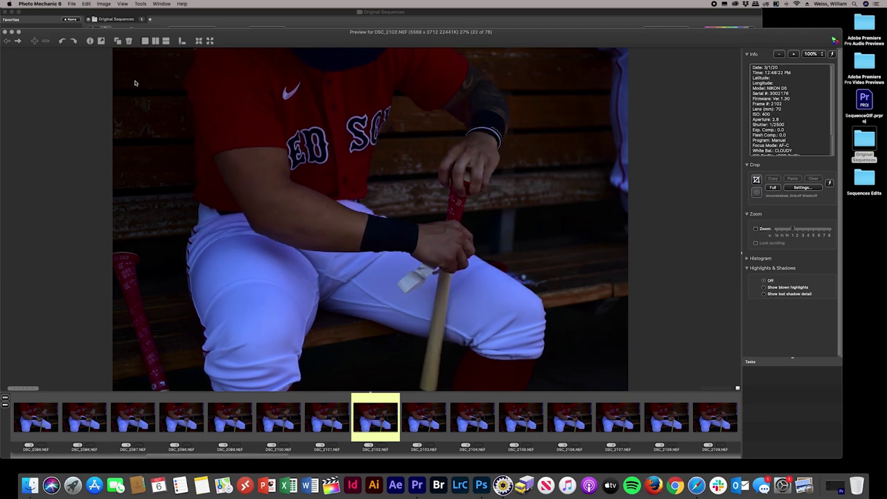
{"action": "key", "text": "Right"}
{"action": "key", "text": "Right"}
{"action": "key", "text": "Right"}
{"action": "key", "text": "Right"}
{"action": "key", "text": "Escape"}
Preview the dugout burst frame by frame starting from DSC_2364.NEF to check how the motion plays
{"action": "scroll", "coordinate": [249, 113], "scroll_direction": "down", "scroll_amount": 5}
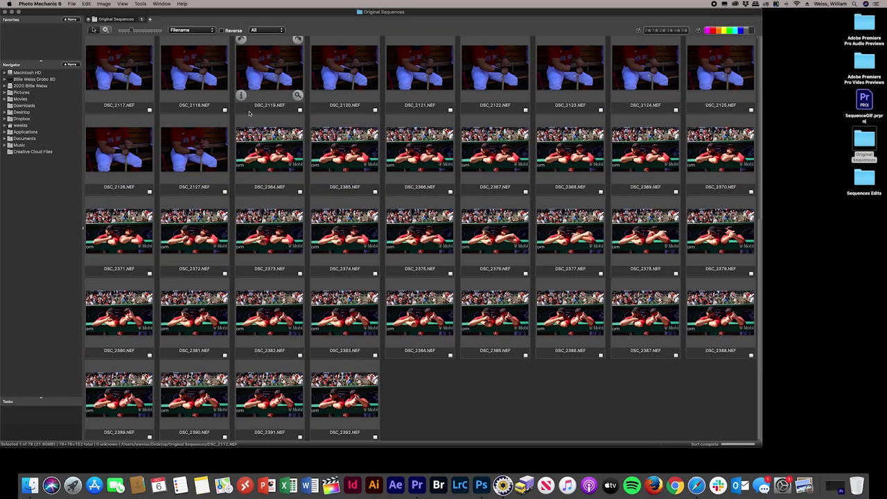
{"action": "double_click", "coordinate": [268, 147]}
{"action": "key", "text": "Right"}
{"action": "key", "text": "Right"}
{"action": "key", "text": "Right"}
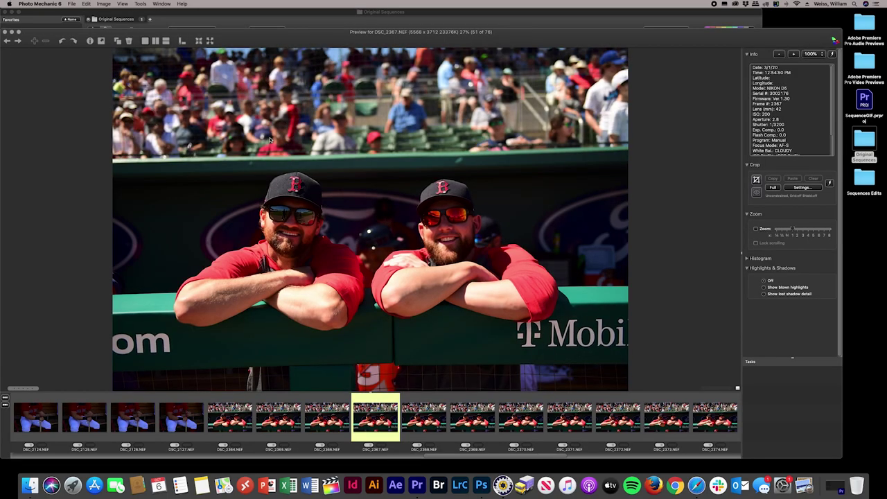
{"action": "key", "text": "Right"}
{"action": "key", "text": "Right"}
{"action": "key", "text": "Right"}
{"action": "key", "text": "Right"}
{"action": "key", "text": "Right"}
{"action": "key", "text": "Right"}
{"action": "key", "text": "Right"}
{"action": "key", "text": "Right"}
{"action": "key", "text": "Right"}
{"action": "key", "text": "Right"}
{"action": "key", "text": "Right"}
{"action": "key", "text": "Right"}
{"action": "key", "text": "Right"}
{"action": "key", "text": "Right"}
{"action": "key", "text": "Right"}
{"action": "key", "text": "Right"}
{"action": "key", "text": "Right"}
{"action": "key", "text": "Right"}
{"action": "key", "text": "Right"}
{"action": "key", "text": "Right"}
{"action": "key", "text": "Right"}
{"action": "key", "text": "Escape"}
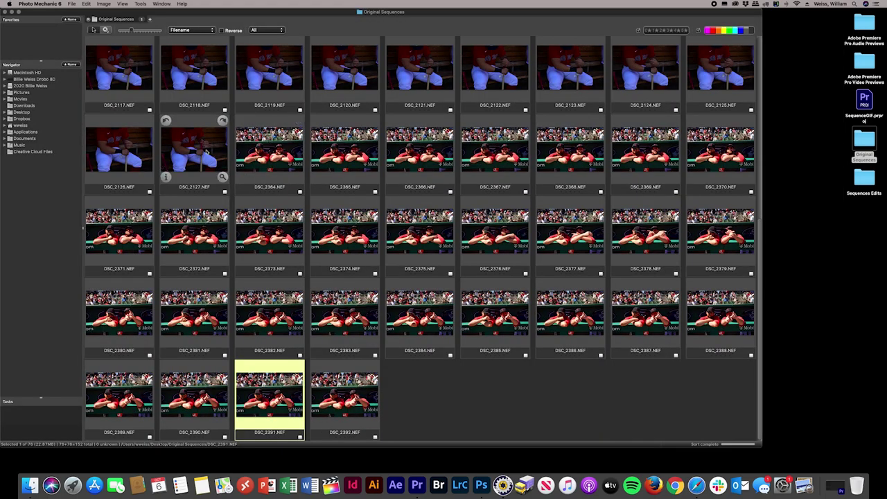
Select DSC_2081.NEF through DSC_2127.NEF and enter gripsequence_{seqn} as their renaming string
{"action": "scroll", "coordinate": [206, 151], "scroll_direction": "up", "scroll_amount": 15}
{"action": "left_click", "coordinate": [91, 99]}
{"action": "scroll", "coordinate": [182, 197], "scroll_direction": "down", "scroll_amount": 4}
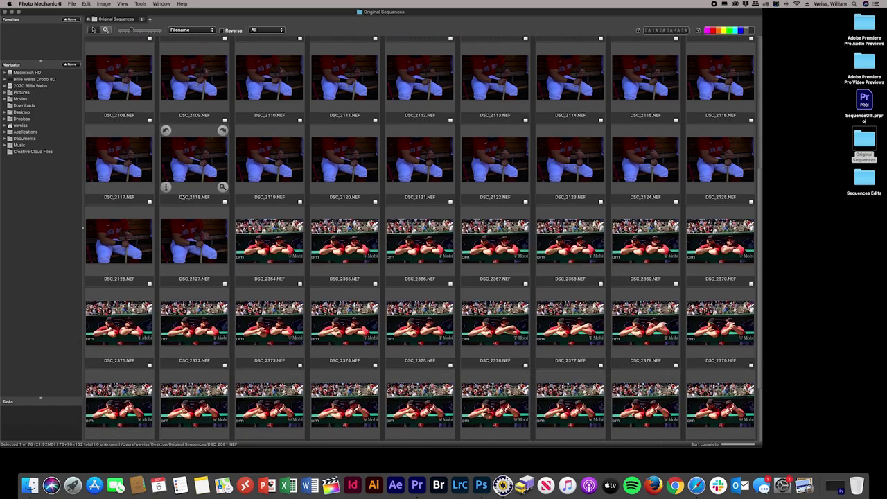
{"action": "left_click", "coordinate": [201, 236], "text": "shift"}
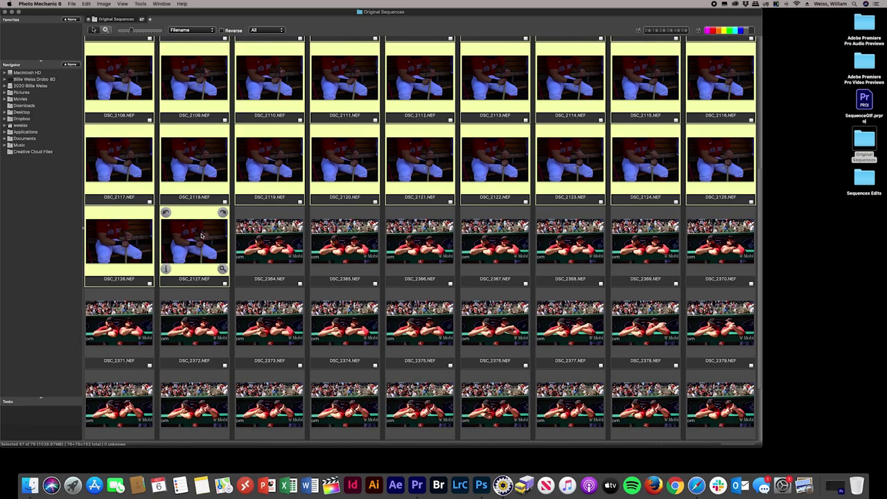
{"action": "key", "text": "super+shift+r"}
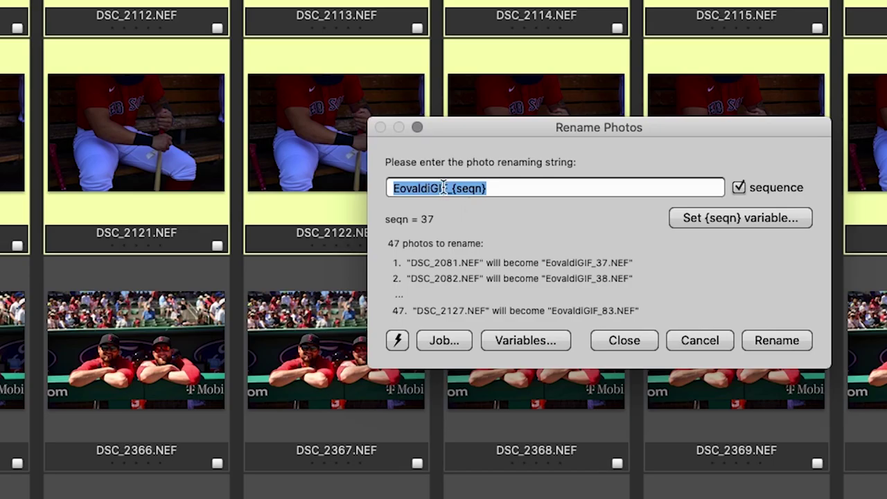
{"action": "left_click", "coordinate": [536, 179]}
{"action": "left_click_drag", "start_coordinate": [448, 182], "coordinate": [363, 187]}
{"action": "type", "text": "gripseque"}
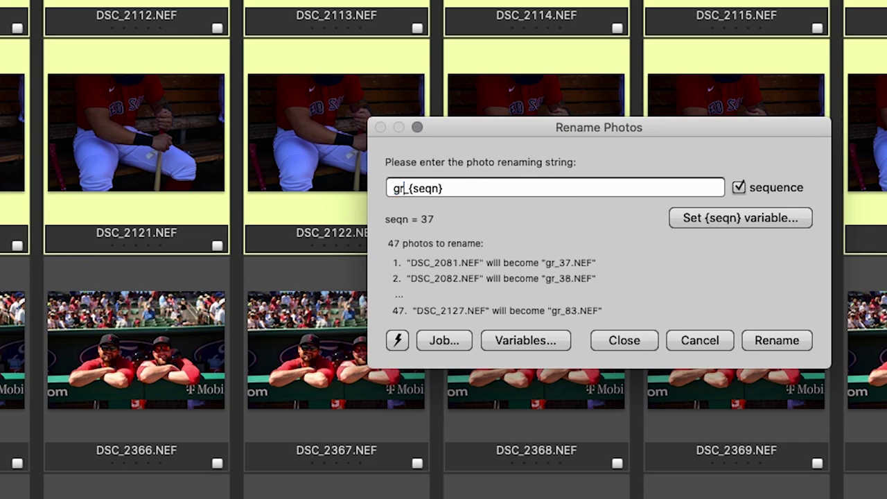
{"action": "type", "text": "nce"}
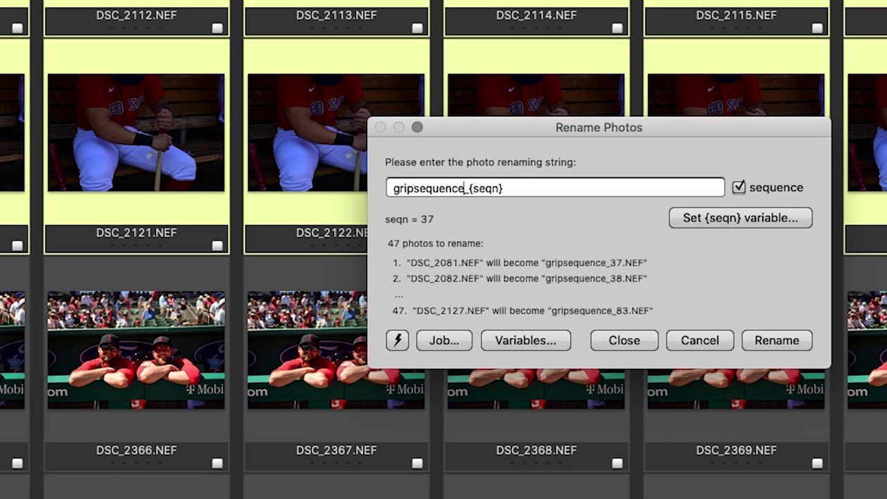
Start the sequence variable at 01 and rename the selected bat-grip photos
{"action": "left_click", "coordinate": [740, 218]}
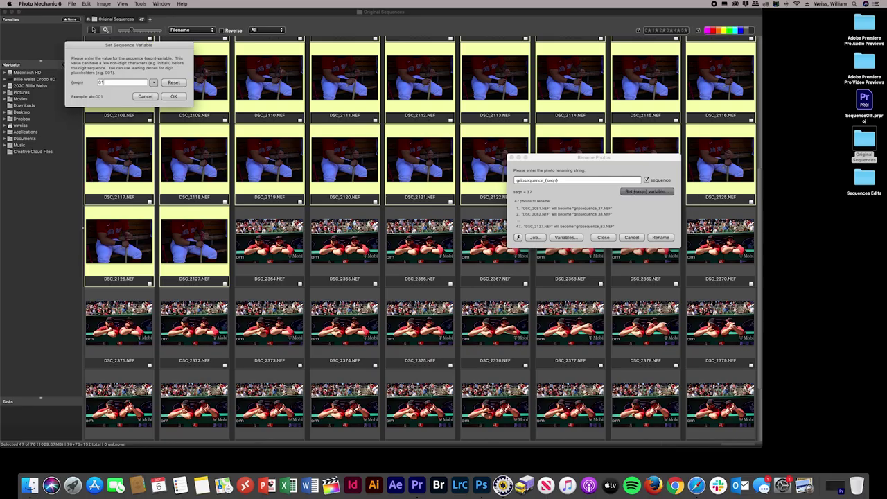
{"action": "key", "text": "Return"}
{"action": "key", "text": "Return"}
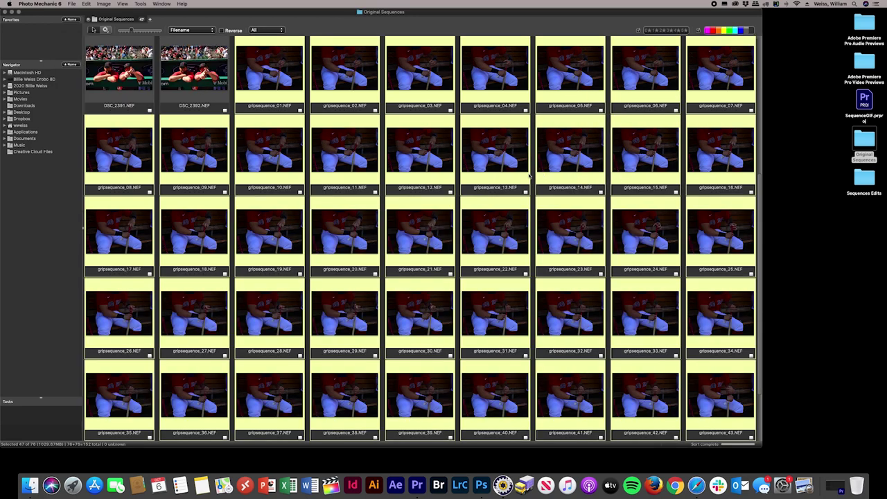
Select DSC_2364.NEF through DSC_2392.NEF and enter dugoutboys_{seqn} as their renaming string
{"action": "scroll", "coordinate": [532, 176], "scroll_direction": "up", "scroll_amount": 5}
{"action": "left_click", "coordinate": [114, 73]}
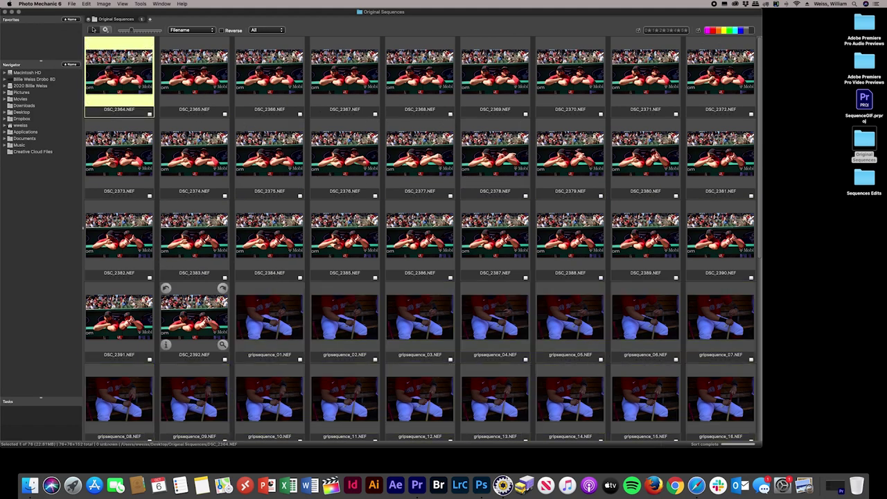
{"action": "left_click", "coordinate": [206, 319], "text": "shift"}
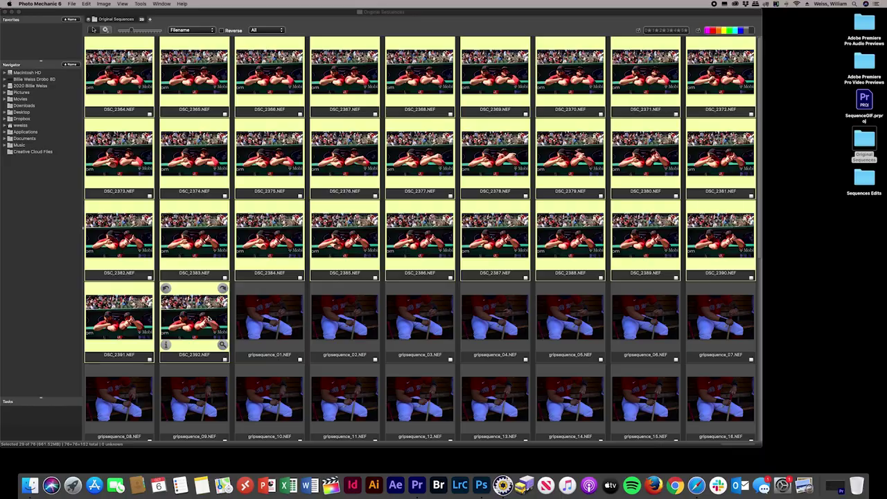
{"action": "key", "text": "super+shift+r"}
{"action": "left_click_drag", "start_coordinate": [454, 195], "coordinate": [378, 189]}
{"action": "type", "text": "dugoutboys_{seqn"}
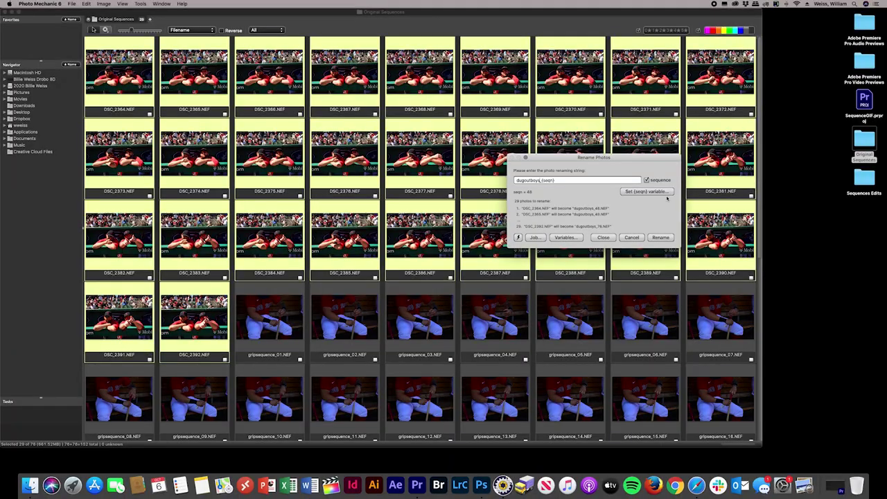
Set the sequence variable to 01 for the dugout photos and carry out the rename
{"action": "left_click", "coordinate": [802, 227]}
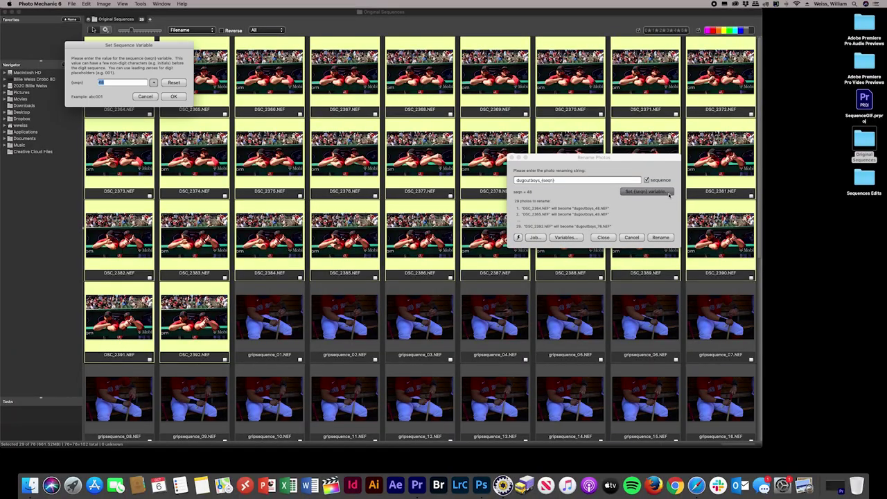
{"action": "type", "text": "01"}
{"action": "key", "text": "Return"}
{"action": "key", "text": "Return"}
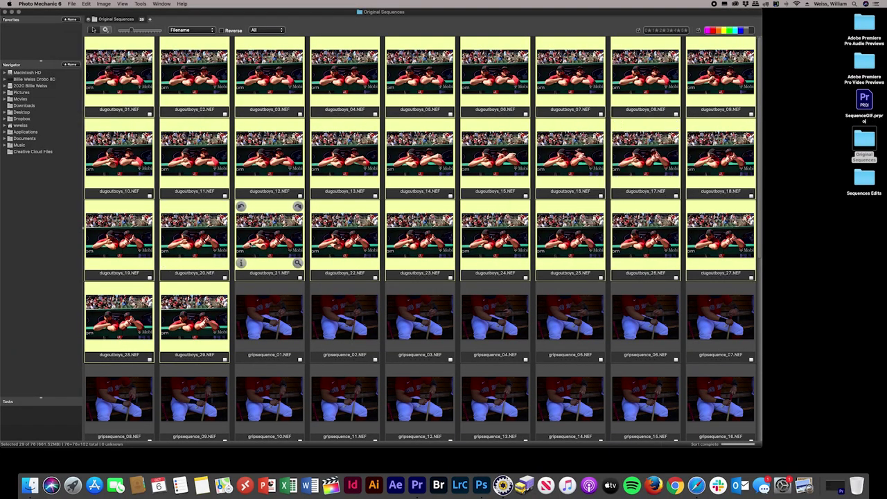
Open all photos of the Original Sequences folder in Photoshop's Camera Raw
{"action": "key", "text": "super+a"}
{"action": "left_click_drag", "start_coordinate": [413, 208], "coordinate": [484, 488]}
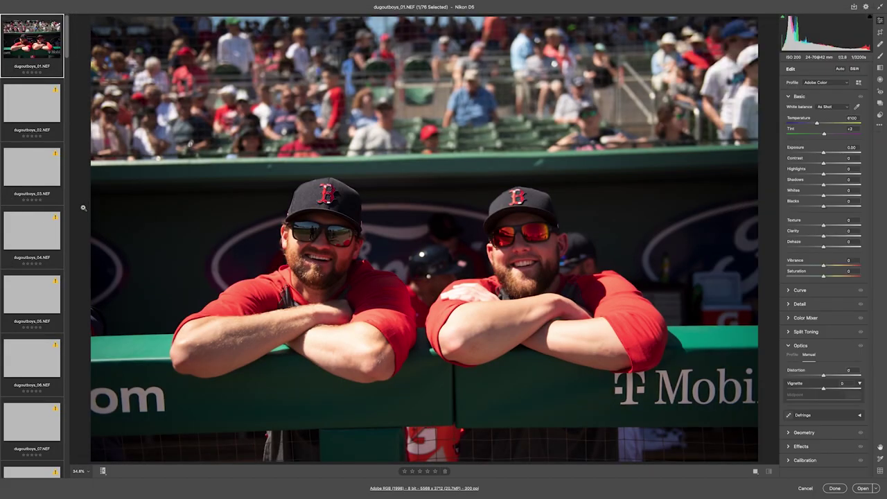
On dugoutboys_01.NEF, set Clarity +13, Dehaze +7, Highlights -20, Shadows +20 and Contrast +4, and raise the exposure slightly
{"action": "left_click_drag", "start_coordinate": [816, 234], "coordinate": [820, 243]}
{"action": "left_click", "coordinate": [814, 171]}
{"action": "key", "text": "shift+Up"}
{"action": "key", "text": "shift+Up"}
{"action": "left_click_drag", "start_coordinate": [813, 158], "coordinate": [816, 150]}
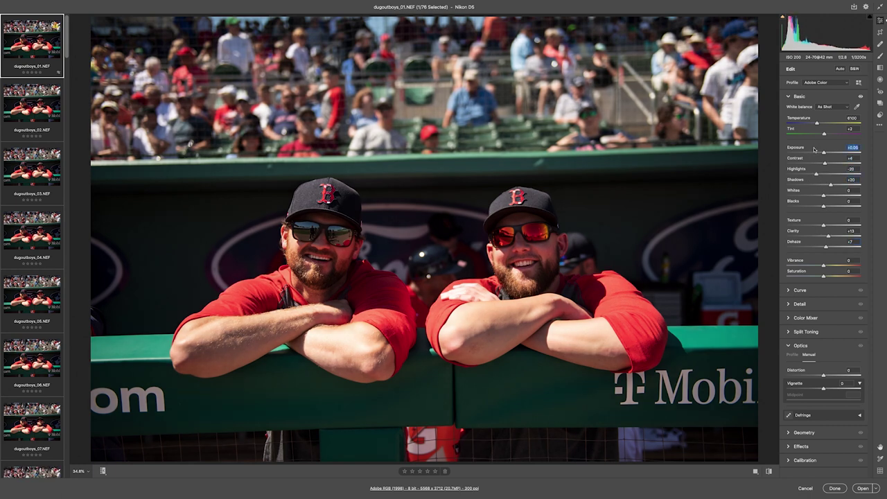
Set dugoutboys_01.NEF to Vibrance +16, Vignette -74 with Midpoint 27, Shadows +38 and Exposure +0.13
{"action": "left_click_drag", "start_coordinate": [821, 262], "coordinate": [826, 263]}
{"action": "mouse_move", "coordinate": [813, 385]}
{"action": "left_mouse_down"}
{"action": "mouse_move", "coordinate": [799, 393]}
{"action": "mouse_move", "coordinate": [800, 386]}
{"action": "left_mouse_up"}
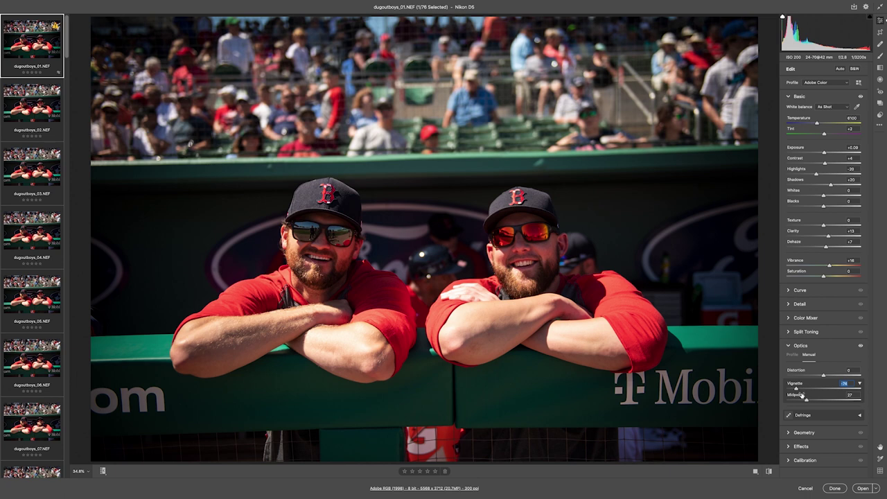
{"action": "left_click_drag", "start_coordinate": [825, 183], "coordinate": [827, 182]}
{"action": "left_click_drag", "start_coordinate": [814, 147], "coordinate": [817, 148]}
Synchronize dugoutboys_01.NEF's settings to all photos through dugoutboys_29.NEF using the Default subset, and check dugoutboys_27.NEF
{"action": "scroll", "coordinate": [26, 158], "scroll_direction": "down", "scroll_amount": 10}
{"action": "scroll", "coordinate": [26, 158], "scroll_direction": "down", "scroll_amount": 12}
{"action": "scroll", "coordinate": [26, 158], "scroll_direction": "down", "scroll_amount": 7}
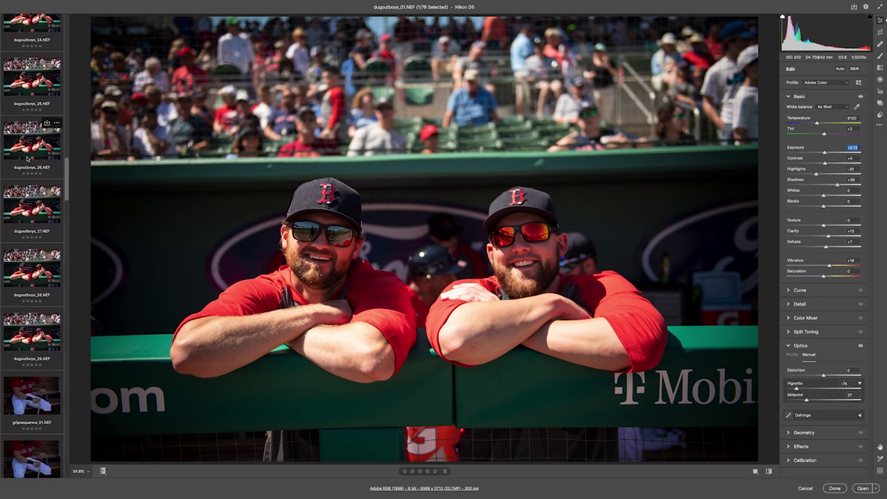
{"action": "scroll", "coordinate": [26, 158], "scroll_direction": "down", "scroll_amount": 2}
{"action": "left_click", "coordinate": [32, 312], "text": "shift"}
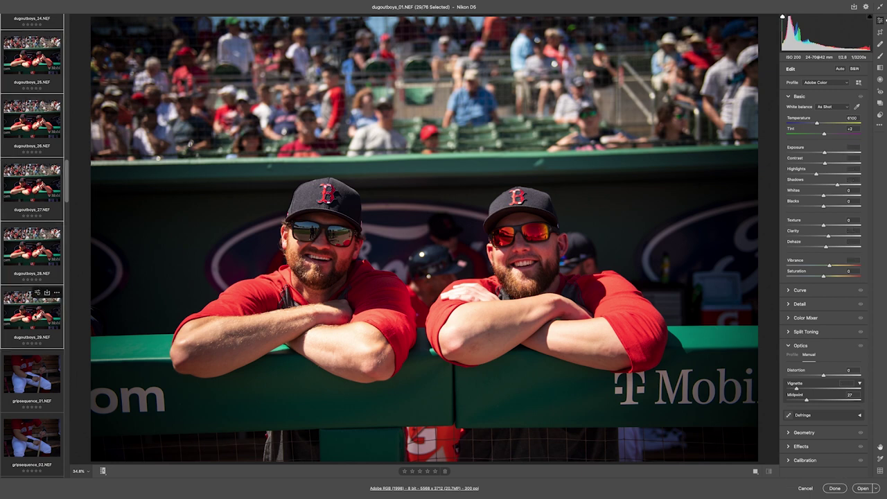
{"action": "key", "text": "alt"}
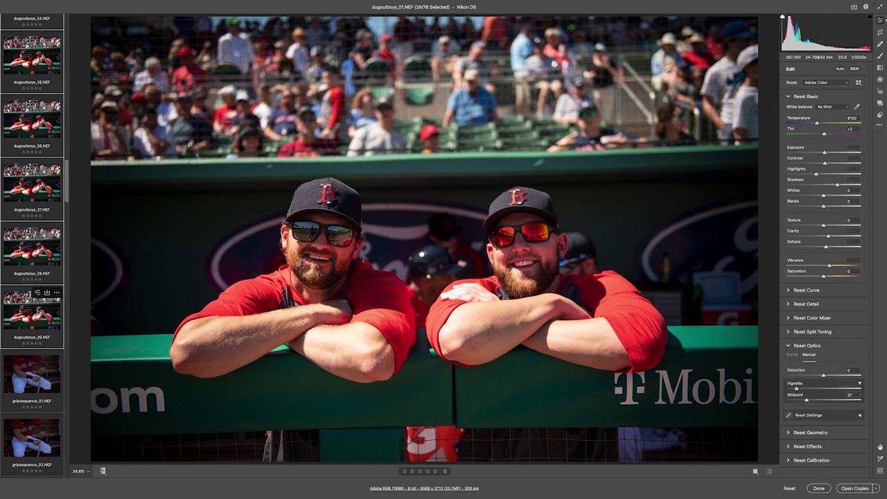
{"action": "key", "text": "alt+s"}
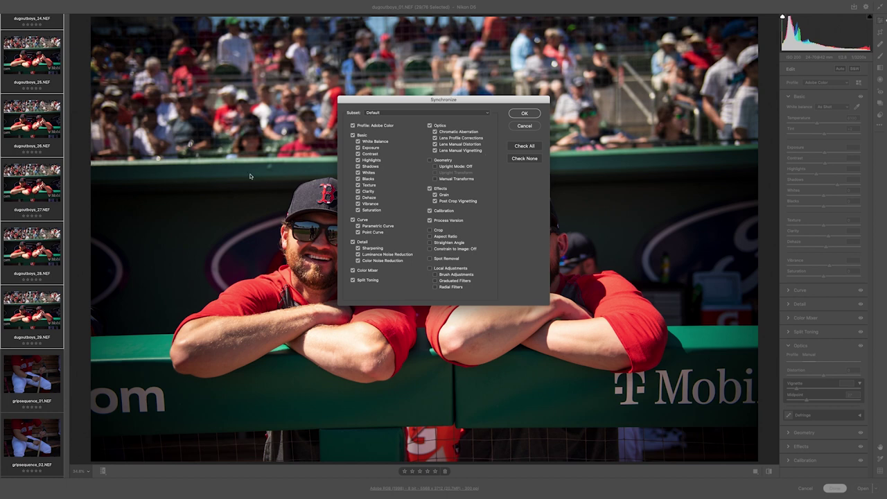
{"action": "left_click", "coordinate": [524, 115]}
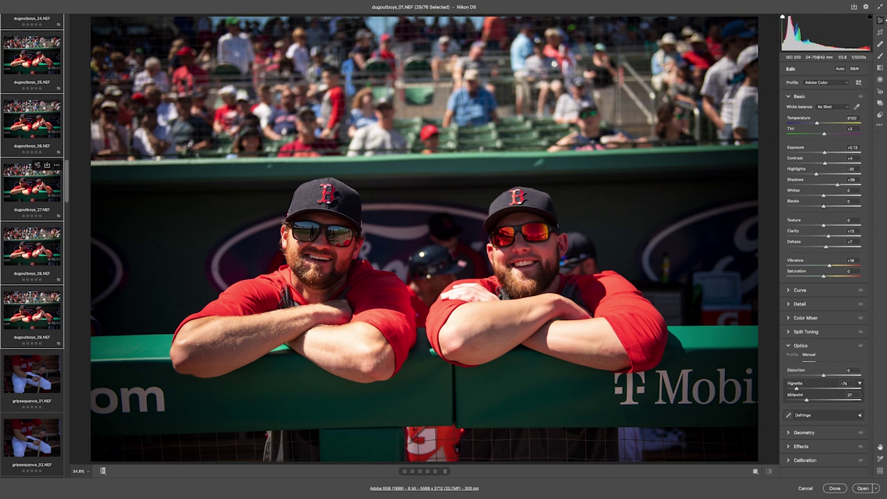
{"action": "left_click", "coordinate": [35, 186]}
{"action": "scroll", "coordinate": [33, 348], "scroll_direction": "down", "scroll_amount": 1}
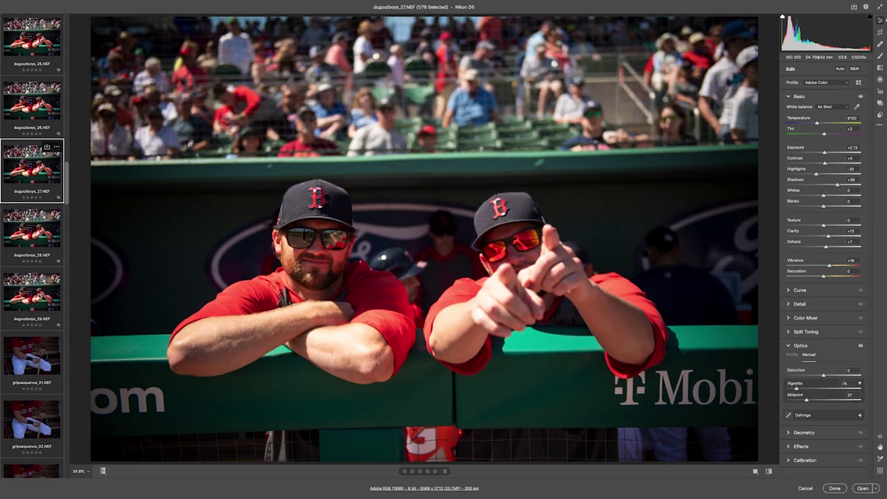
On gripsequence_01.NEF, set Clarity +18, Dehaze +14, Highlights -14, Shadows +21, Contrast +13, Exposure +1.10 and Temperature 7160
{"action": "left_click", "coordinate": [31, 340]}
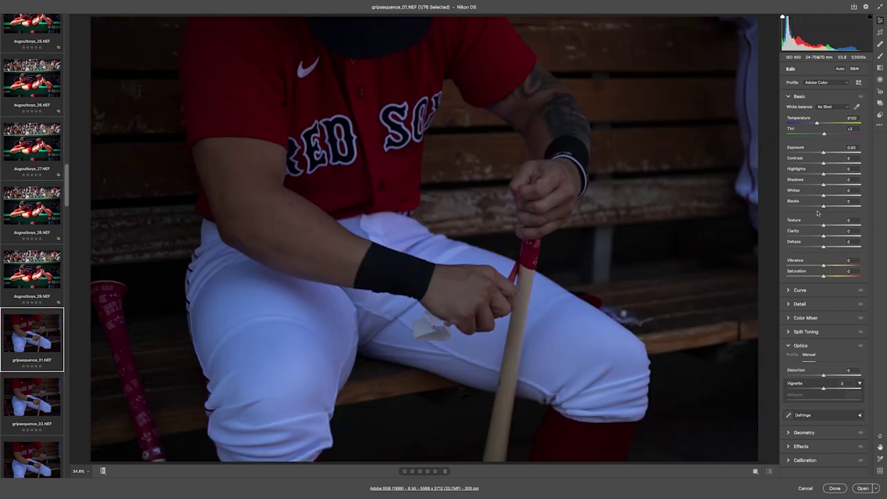
{"action": "left_click_drag", "start_coordinate": [825, 235], "coordinate": [830, 236]}
{"action": "left_click", "coordinate": [829, 246]}
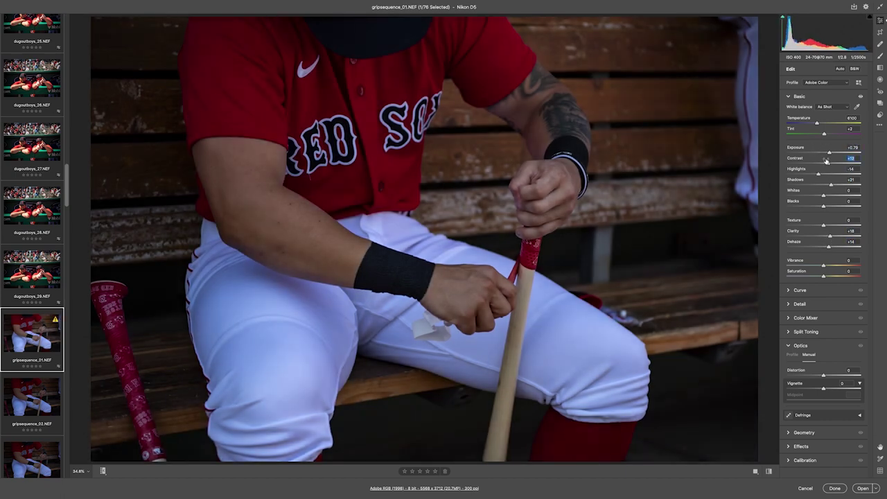
{"action": "left_click_drag", "start_coordinate": [823, 152], "coordinate": [825, 150]}
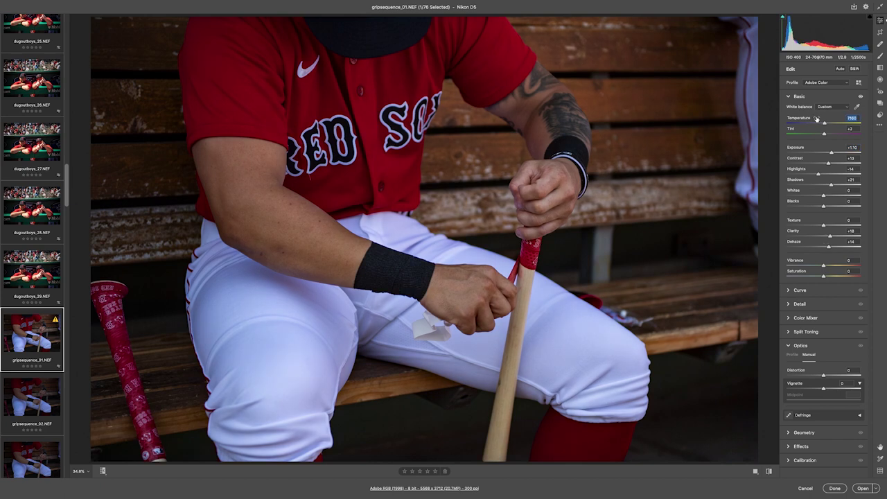
On gripsequence_01.NEF, set Blues saturation -38, Exposure +1.31, Blacks -21, Vibrance +22 and Vignette -30 with Midpoint 24
{"action": "key", "text": "super+alt+3"}
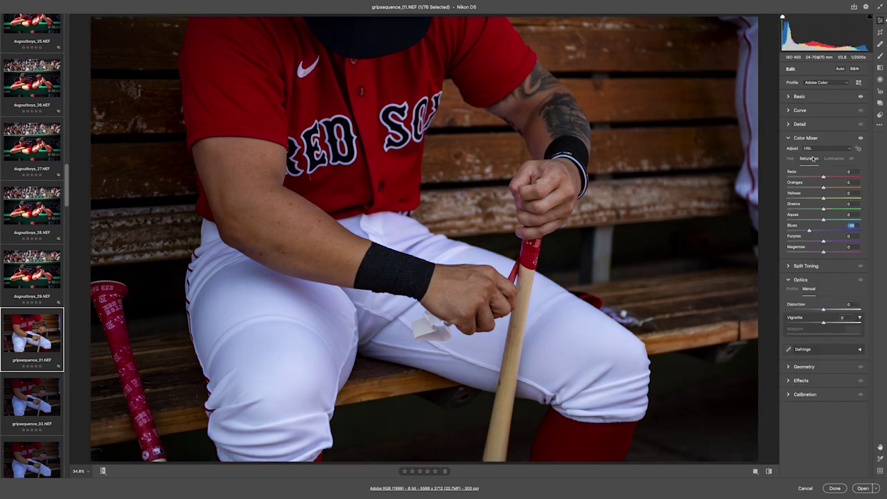
{"action": "key", "text": "super+alt+1"}
{"action": "left_click_drag", "start_coordinate": [823, 388], "coordinate": [804, 401]}
Synchronize gripsequence_01.NEF's settings to all photos through gripsequence_47.NEF using the Default subset
{"action": "scroll", "coordinate": [16, 271], "scroll_direction": "down", "scroll_amount": 1}
{"action": "scroll", "coordinate": [17, 271], "scroll_direction": "down", "scroll_amount": 20}
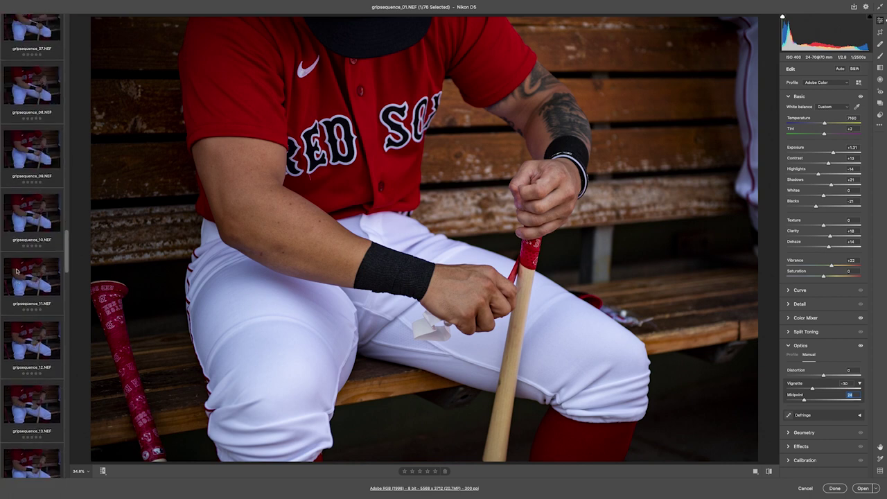
{"action": "left_click", "coordinate": [30, 446], "text": "shift"}
{"action": "key", "text": "alt+s"}
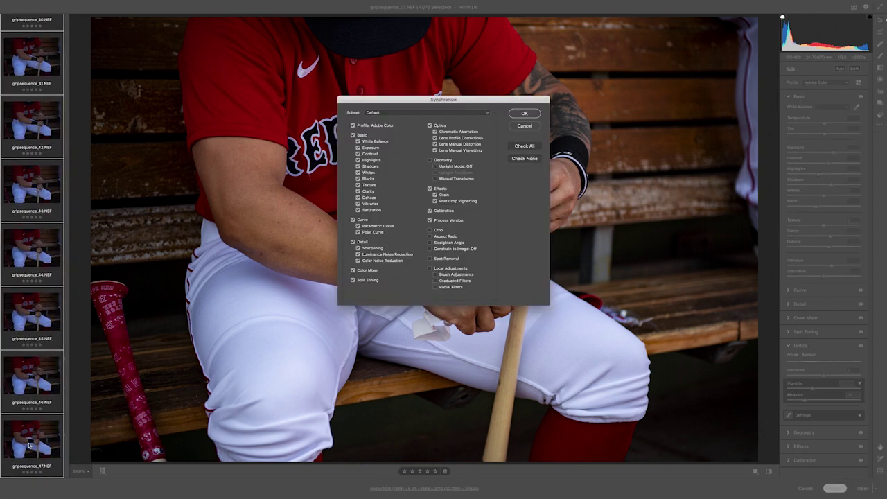
{"action": "left_click", "coordinate": [525, 113]}
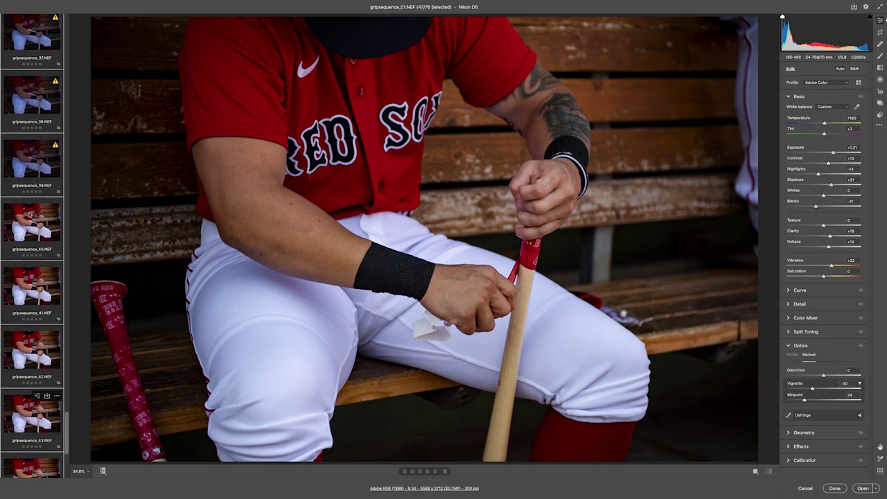
Save dugoutboys_01.NEF through dugoutboys_29.NEF as JPEGs in the Sequences Edits folder on the Desktop
{"action": "scroll", "coordinate": [29, 216], "scroll_direction": "up", "scroll_amount": 15}
{"action": "scroll", "coordinate": [29, 215], "scroll_direction": "up", "scroll_amount": 6}
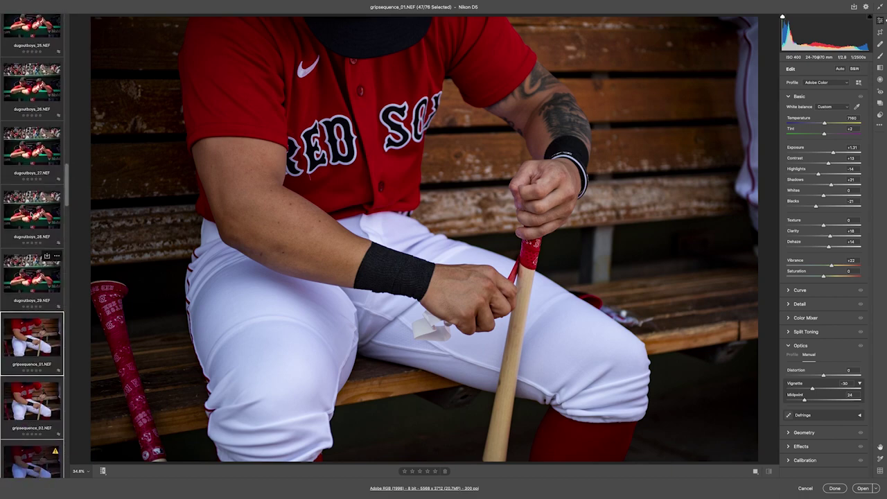
{"action": "left_click", "coordinate": [31, 40]}
{"action": "scroll", "coordinate": [17, 103], "scroll_direction": "down", "scroll_amount": 6}
{"action": "scroll", "coordinate": [17, 103], "scroll_direction": "down", "scroll_amount": 6}
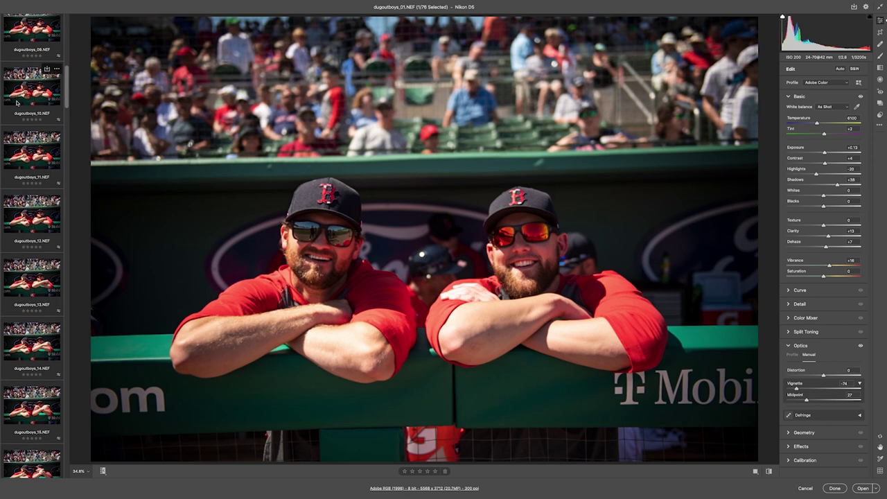
{"action": "scroll", "coordinate": [18, 106], "scroll_direction": "down", "scroll_amount": 9}
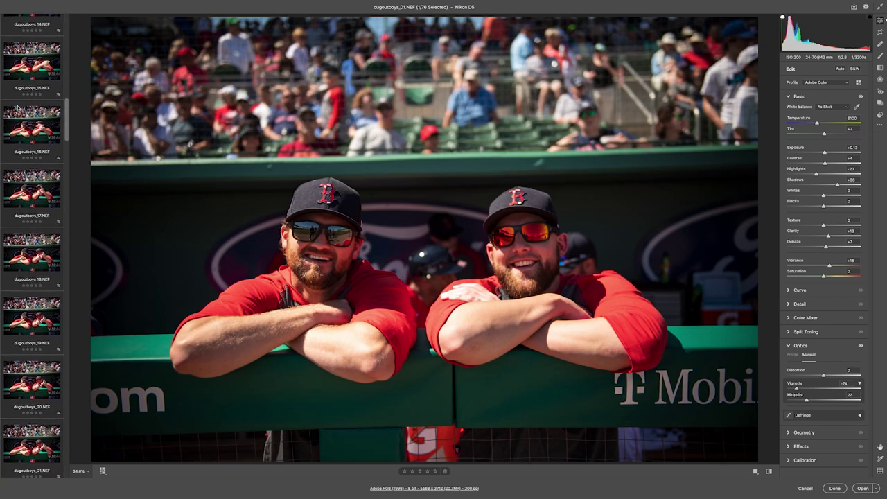
{"action": "scroll", "coordinate": [18, 107], "scroll_direction": "down", "scroll_amount": 3}
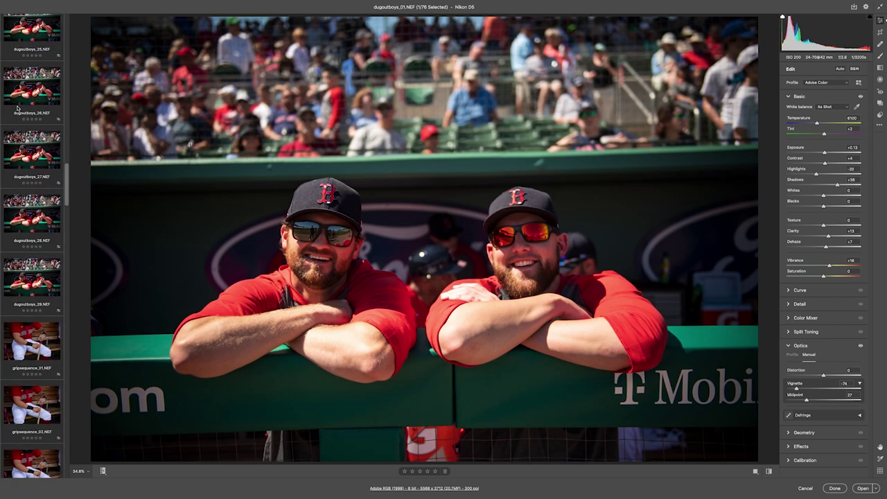
{"action": "left_click", "coordinate": [32, 282], "text": "shift"}
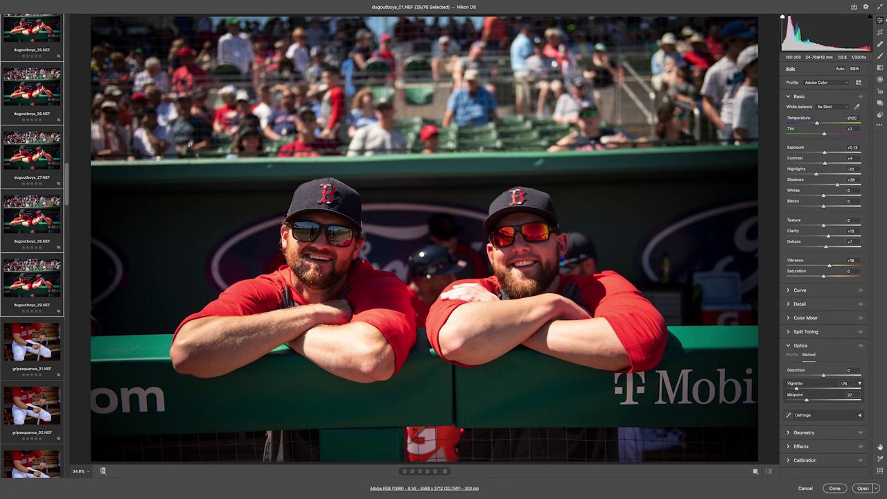
{"action": "left_click", "coordinate": [854, 7]}
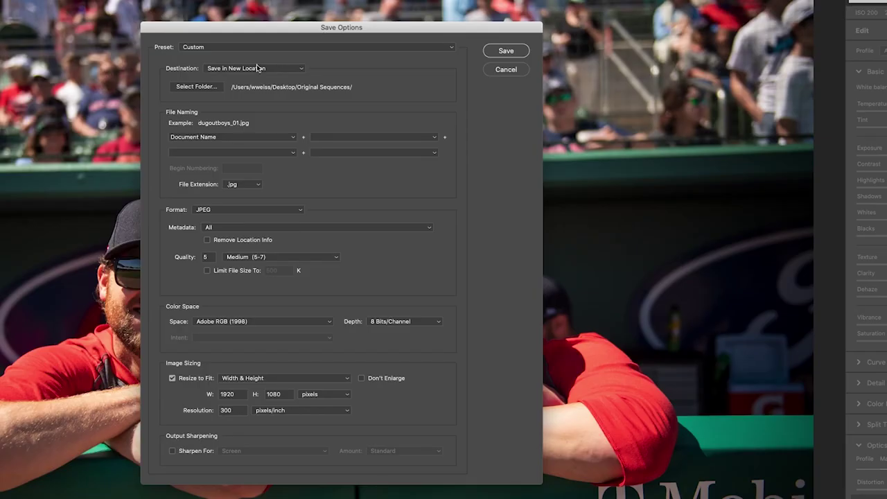
{"action": "left_click", "coordinate": [212, 87]}
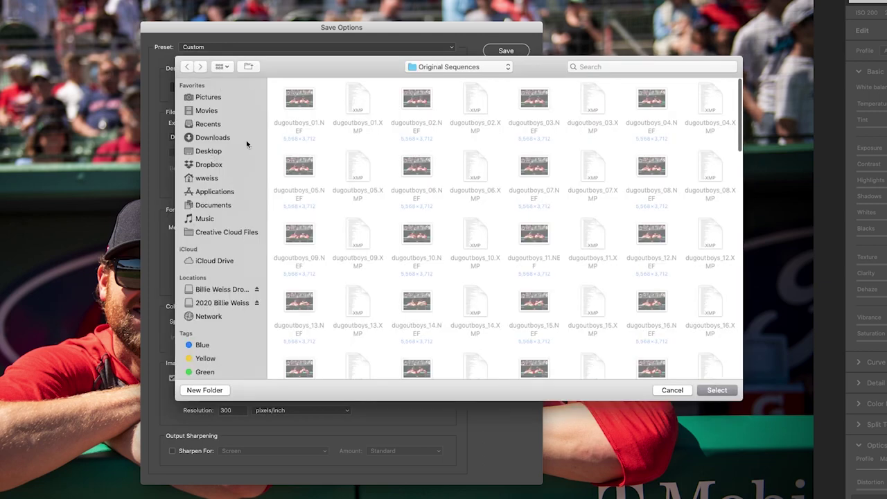
{"action": "left_click", "coordinate": [222, 151]}
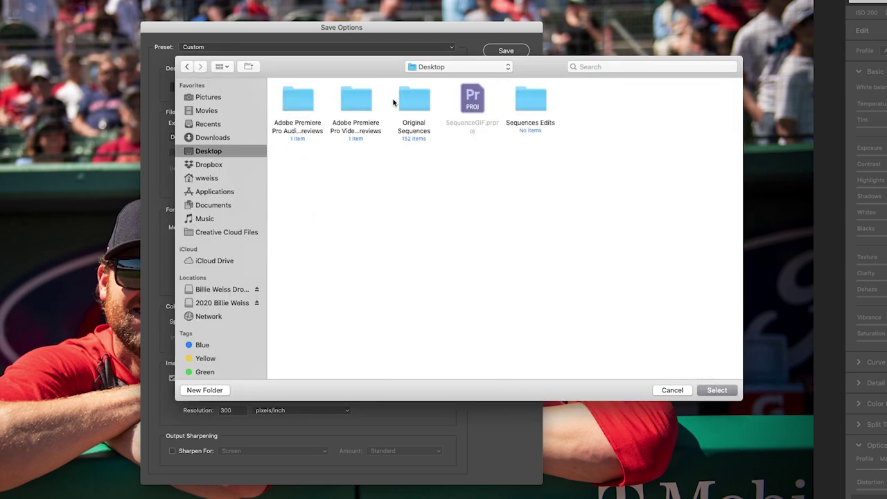
{"action": "left_click", "coordinate": [539, 102]}
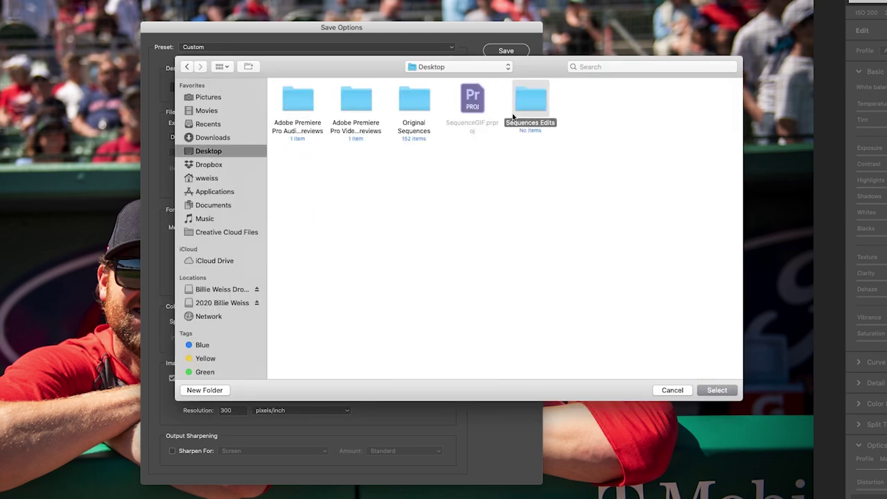
{"action": "left_click", "coordinate": [718, 390]}
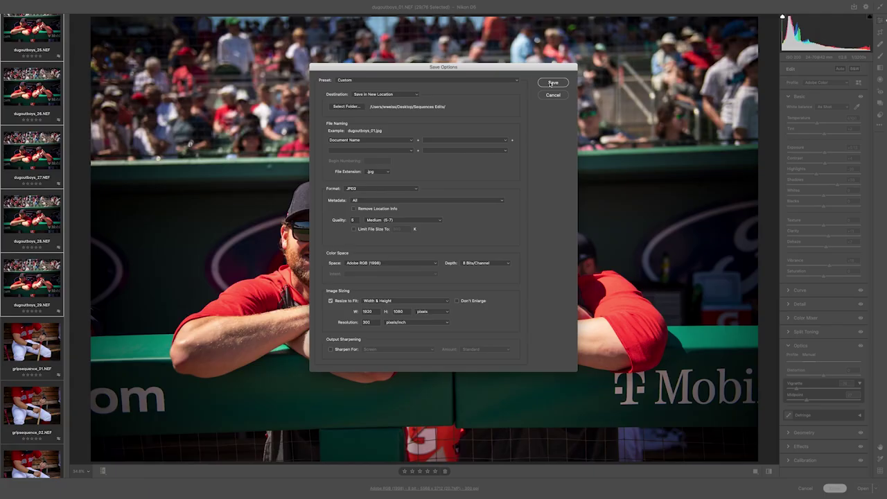
{"action": "left_click", "coordinate": [506, 50]}
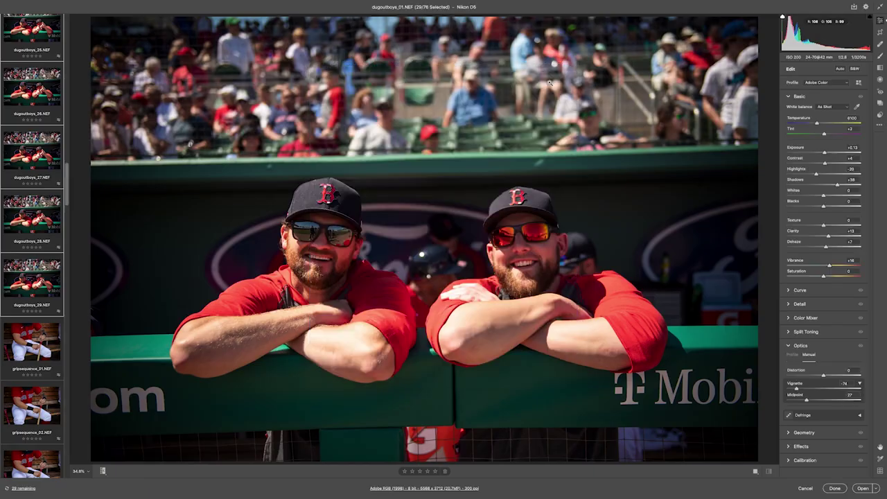
Save gripsequence_01.NEF through gripsequence_47.NEF as JPEGs in the Sequences Edits folder and finish the Camera Raw editing
{"action": "left_click", "coordinate": [28, 229]}
{"action": "scroll", "coordinate": [25, 340], "scroll_direction": "down", "scroll_amount": 3}
{"action": "scroll", "coordinate": [25, 340], "scroll_direction": "down", "scroll_amount": 20}
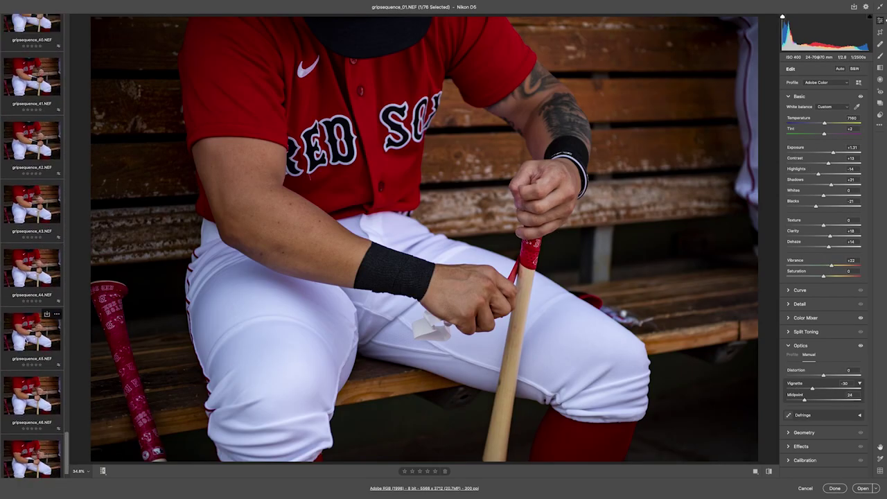
{"action": "left_click", "coordinate": [43, 447], "text": "shift"}
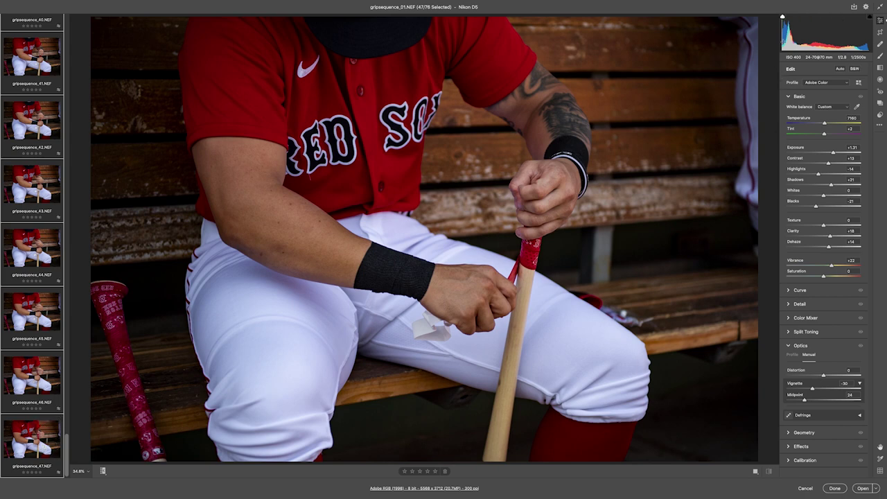
{"action": "left_click", "coordinate": [854, 7]}
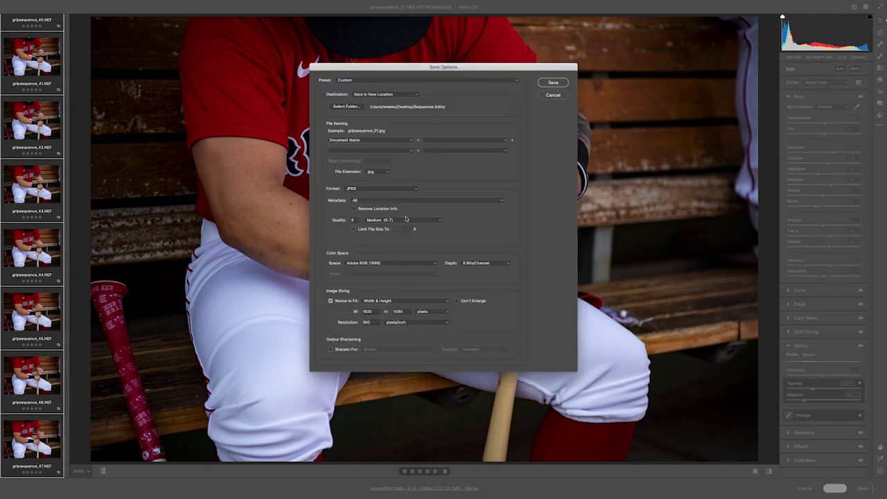
{"action": "left_click", "coordinate": [552, 83]}
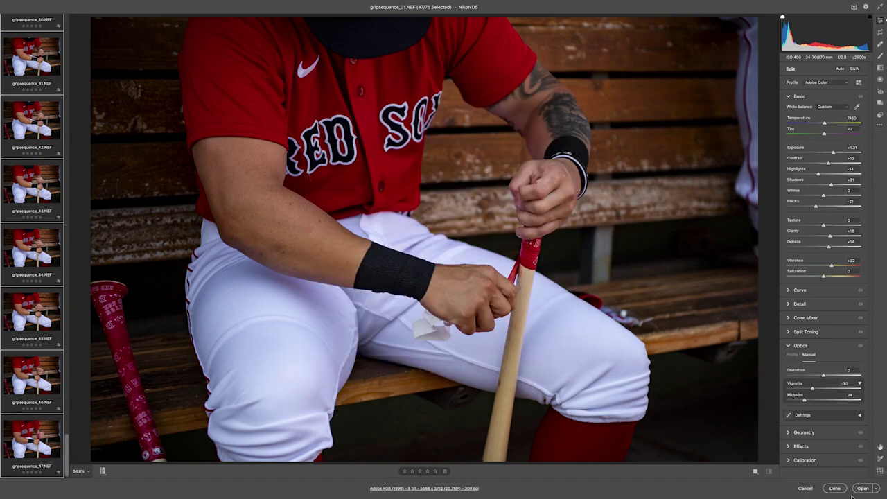
{"action": "left_click", "coordinate": [835, 488]}
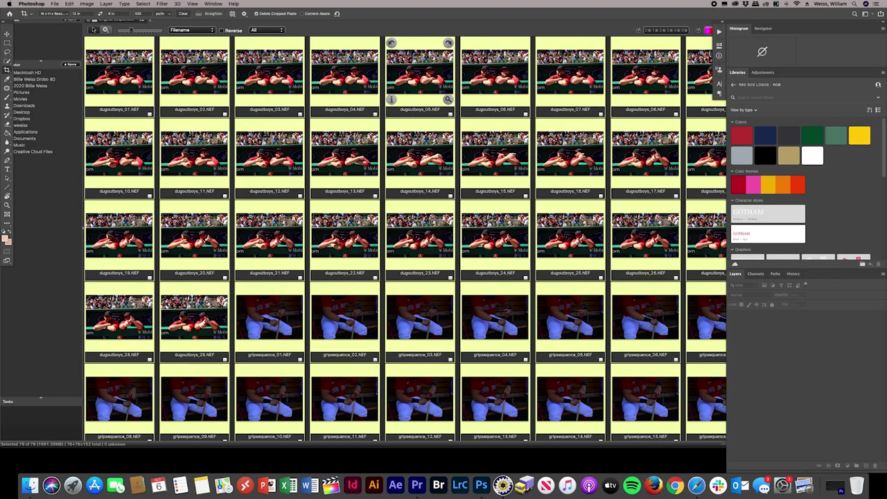
Check the exported dugoutboys and gripsequence JPEGs as icons in the desktop's Sequences Edits folder, and close the folder
{"action": "key", "text": "super+h"}
{"action": "key", "text": "super+h"}
{"action": "left_click", "coordinate": [859, 179]}
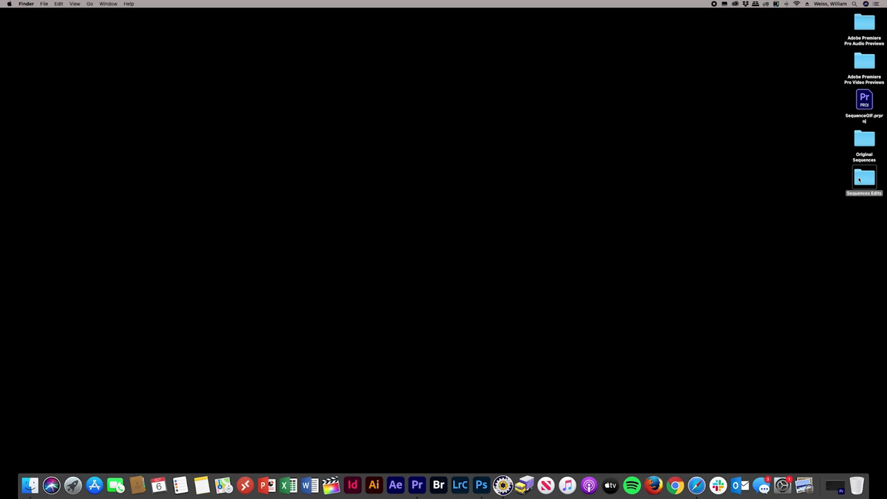
{"action": "double_click", "coordinate": [854, 179]}
{"action": "left_click", "coordinate": [385, 165]}
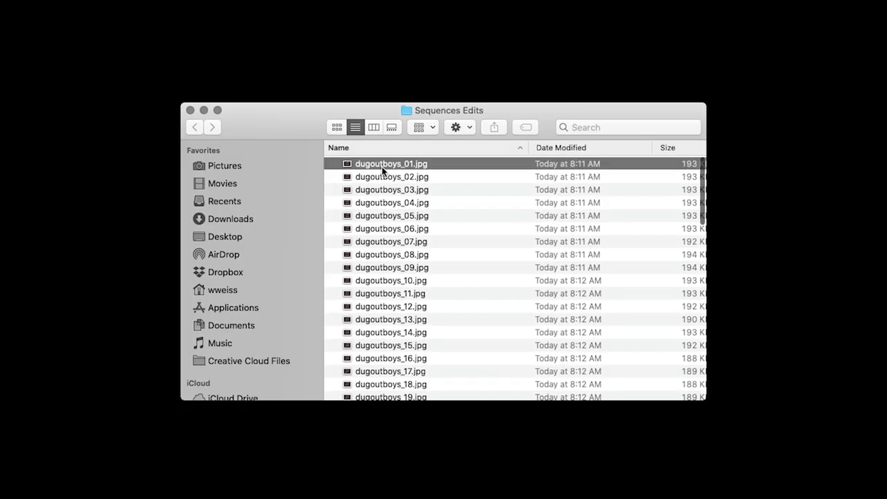
{"action": "left_click", "coordinate": [337, 127]}
{"action": "scroll", "coordinate": [477, 261], "scroll_direction": "down", "scroll_amount": 15}
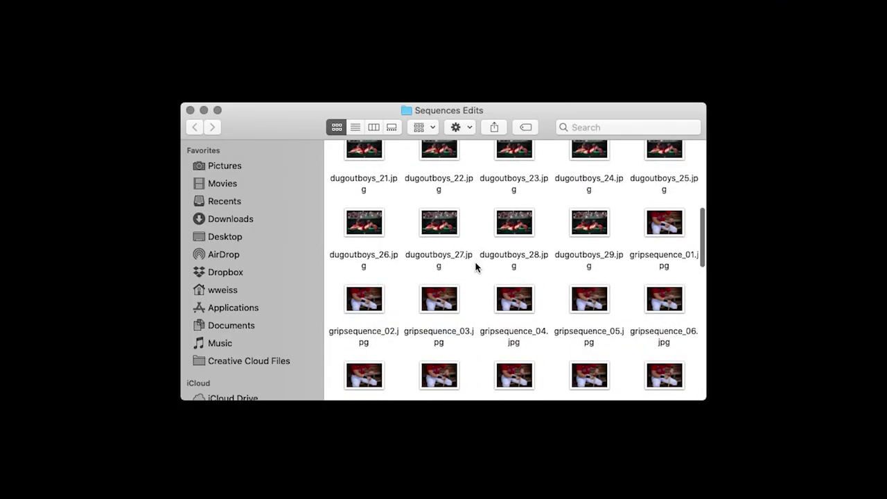
{"action": "scroll", "coordinate": [475, 265], "scroll_direction": "down", "scroll_amount": 5}
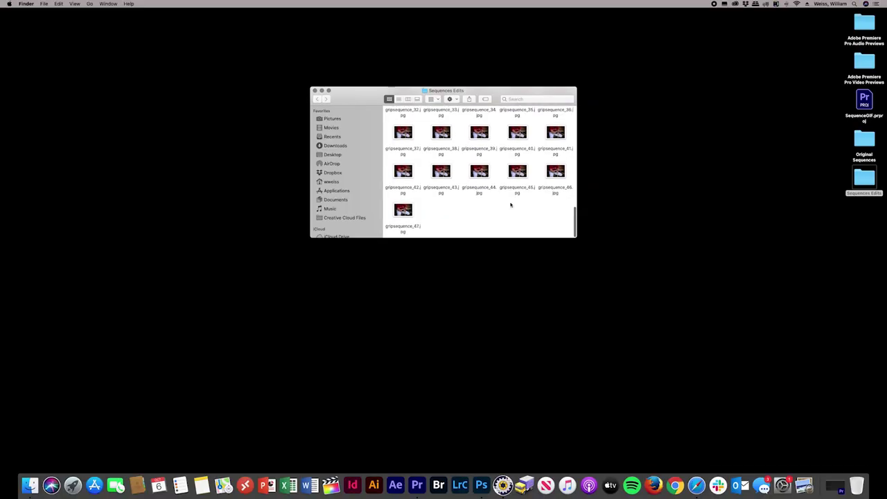
{"action": "key", "text": "super+w"}
Open the desktop project SequenceGIF.prproj in Premiere Pro and import all JPEGs from the Sequences Edits folder
{"action": "double_click", "coordinate": [865, 100]}
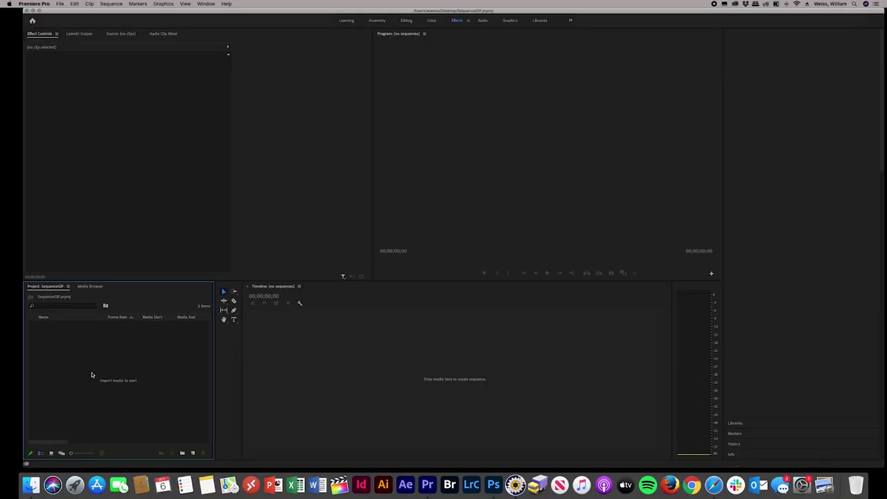
{"action": "double_click", "coordinate": [86, 372]}
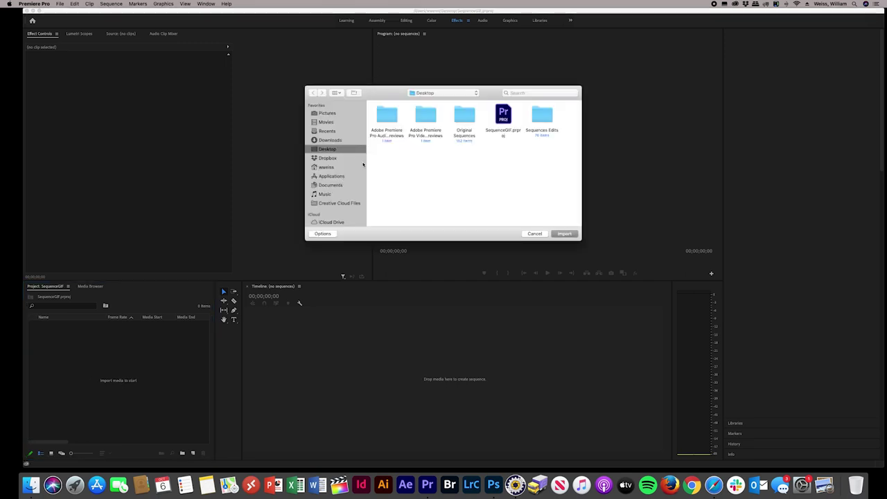
{"action": "double_click", "coordinate": [543, 116]}
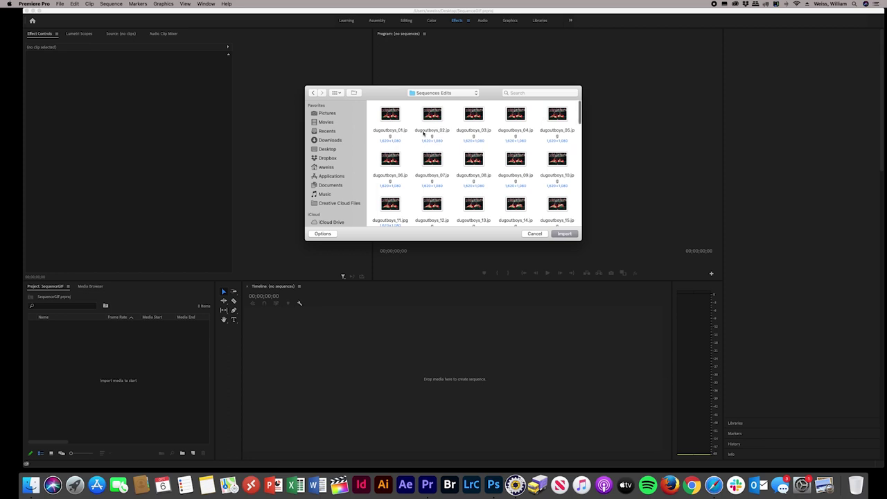
{"action": "left_click", "coordinate": [402, 122]}
{"action": "scroll", "coordinate": [409, 159], "scroll_direction": "down", "scroll_amount": 10}
{"action": "left_click", "coordinate": [391, 198]}
{"action": "key", "text": "super+a"}
{"action": "scroll", "coordinate": [537, 217], "scroll_direction": "up", "scroll_amount": 10}
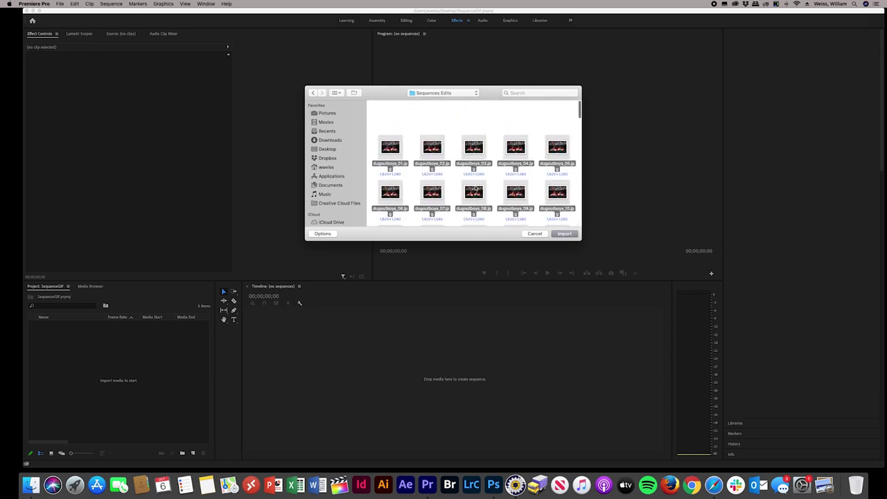
{"action": "left_click", "coordinate": [565, 233]}
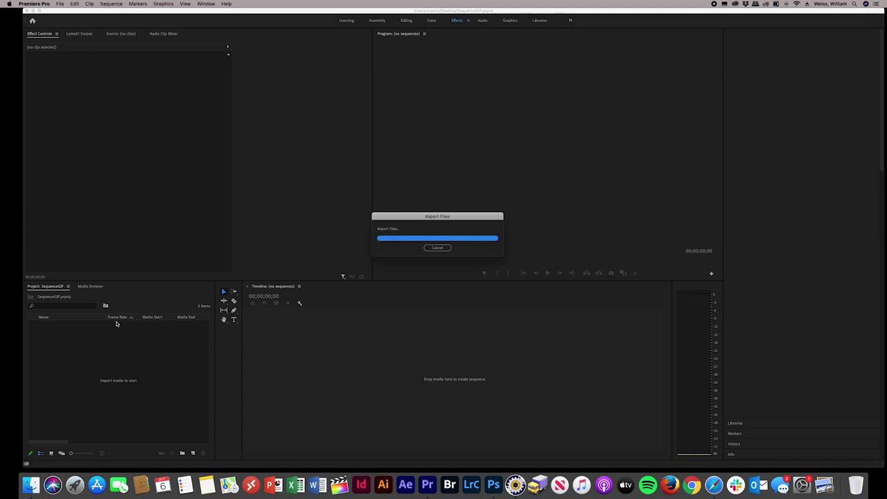
Create a sequence in the timeline from dugoutboys_01.jpg through dugoutboys_29.jpg
{"action": "scroll", "coordinate": [149, 253], "scroll_direction": "down", "scroll_amount": 20}
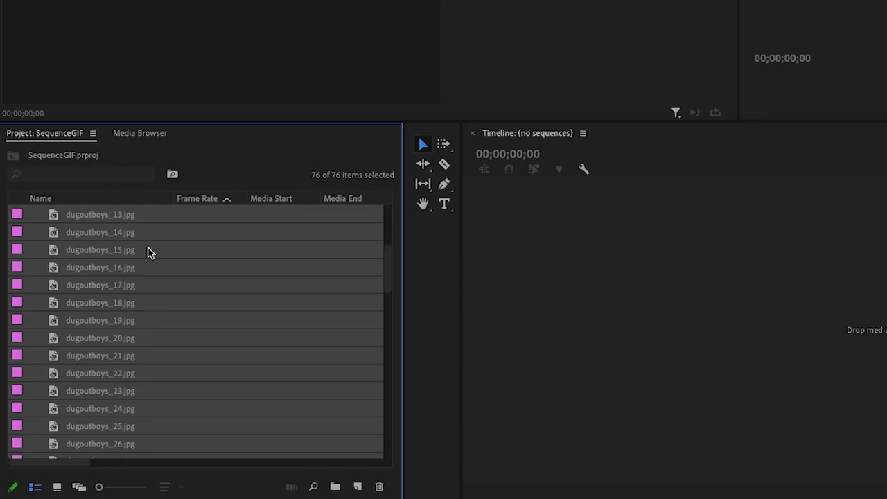
{"action": "scroll", "coordinate": [149, 253], "scroll_direction": "up", "scroll_amount": 20}
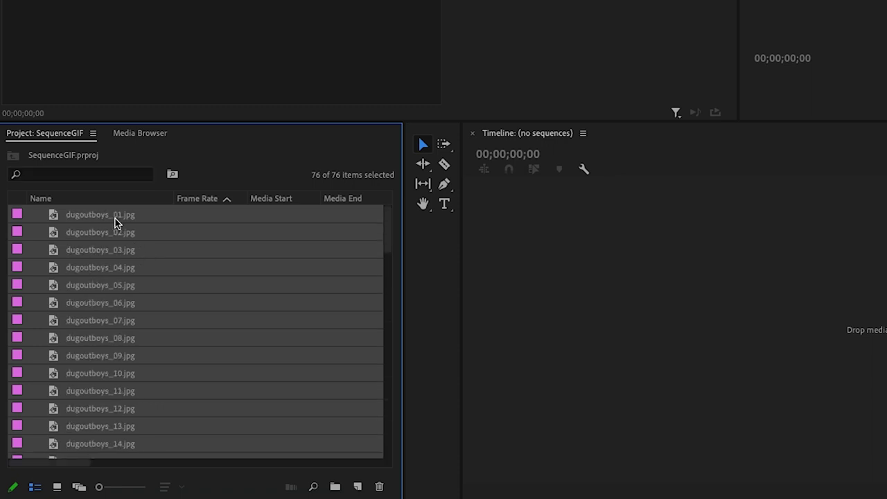
{"action": "left_click", "coordinate": [115, 219]}
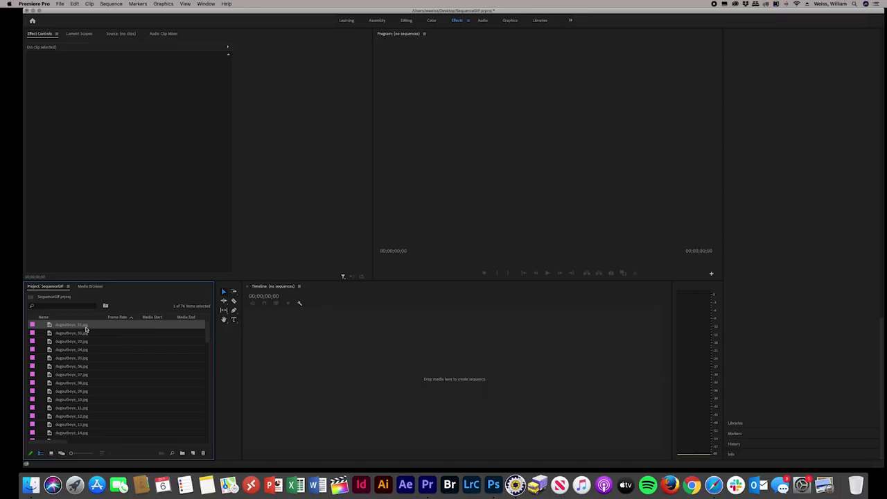
{"action": "scroll", "coordinate": [85, 331], "scroll_direction": "down", "scroll_amount": 9}
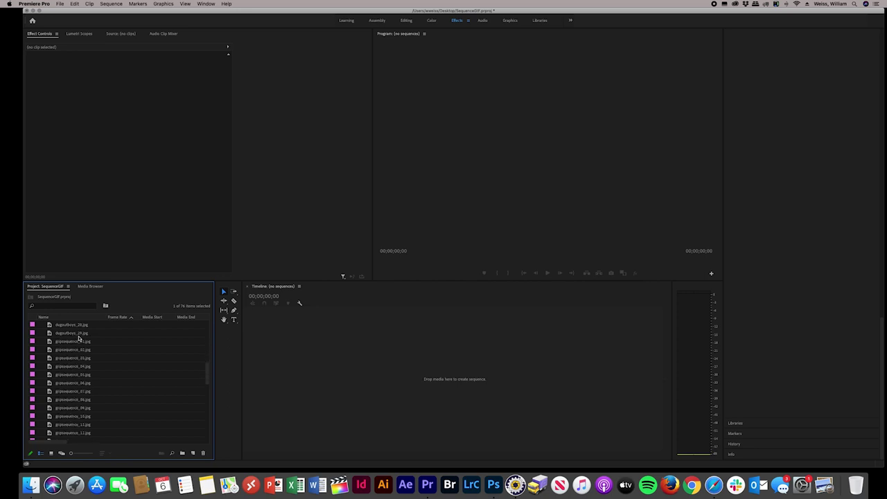
{"action": "left_click", "coordinate": [80, 336], "text": "shift"}
{"action": "scroll", "coordinate": [78, 336], "scroll_direction": "up", "scroll_amount": 9}
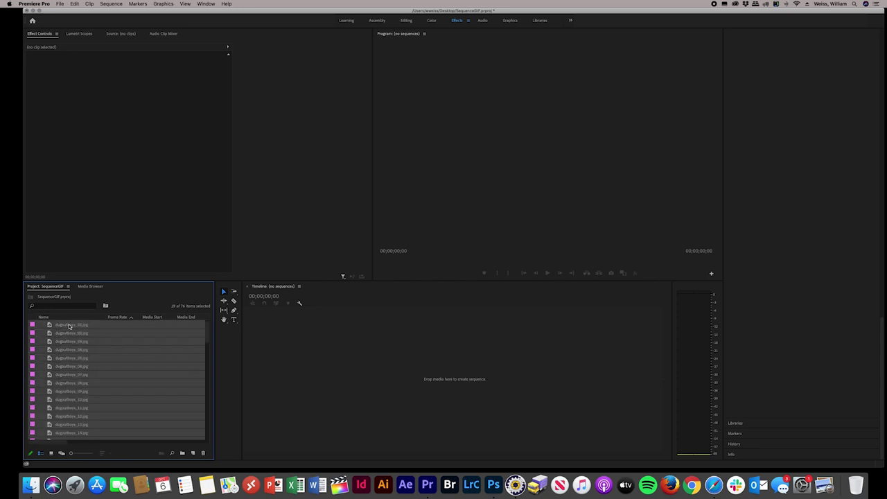
{"action": "left_click_drag", "start_coordinate": [321, 357], "coordinate": [312, 366]}
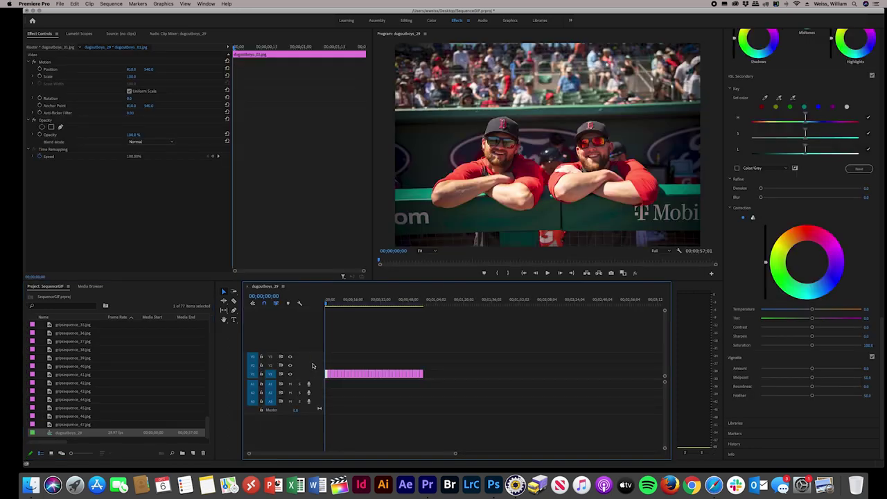
Scrub through the dugoutboys_29 sequence and play it from the start to judge the clips' pace
{"action": "left_click_drag", "start_coordinate": [326, 304], "coordinate": [356, 306]}
{"action": "mouse_move", "coordinate": [455, 454]}
{"action": "left_mouse_down"}
{"action": "mouse_move", "coordinate": [392, 458]}
{"action": "mouse_move", "coordinate": [450, 460]}
{"action": "left_mouse_up"}
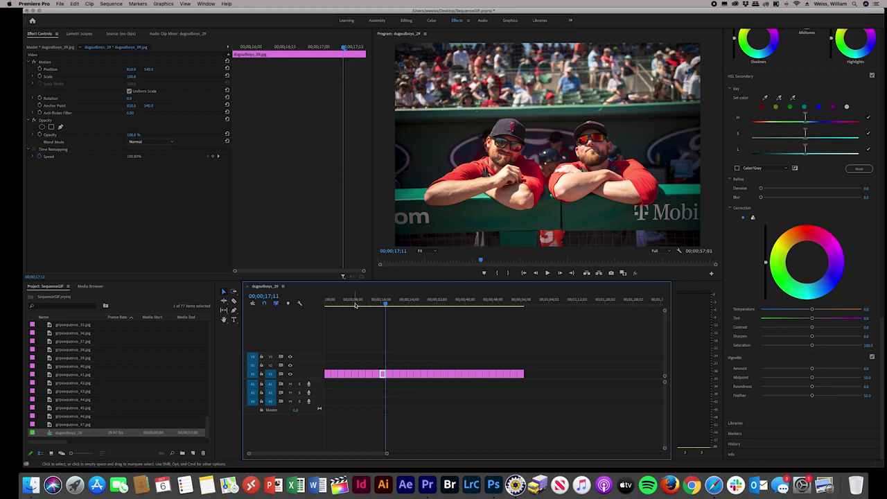
{"action": "left_click_drag", "start_coordinate": [358, 305], "coordinate": [308, 303]}
{"action": "key", "text": "space"}
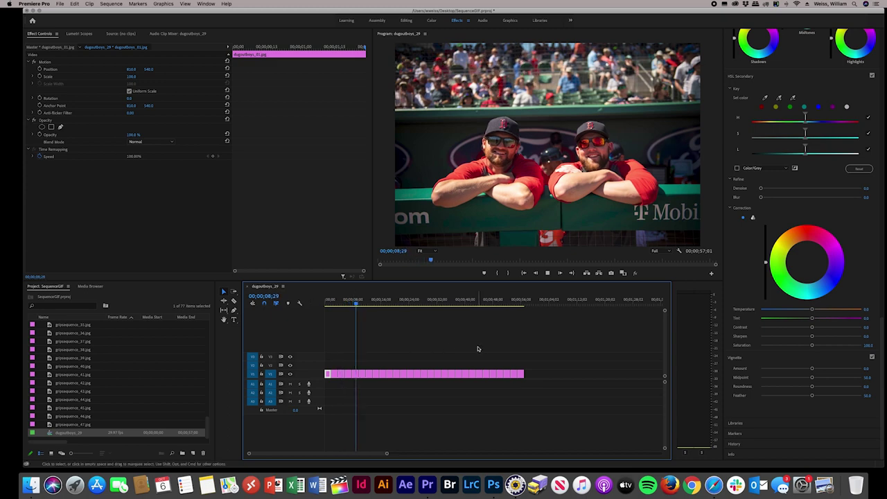
{"action": "key", "text": "space"}
Set the duration of all dugoutboys clips in the timeline to 00;00;00;03 with Ripple Edit, Shifting Trailing Clips enabled
{"action": "left_click", "coordinate": [380, 367]}
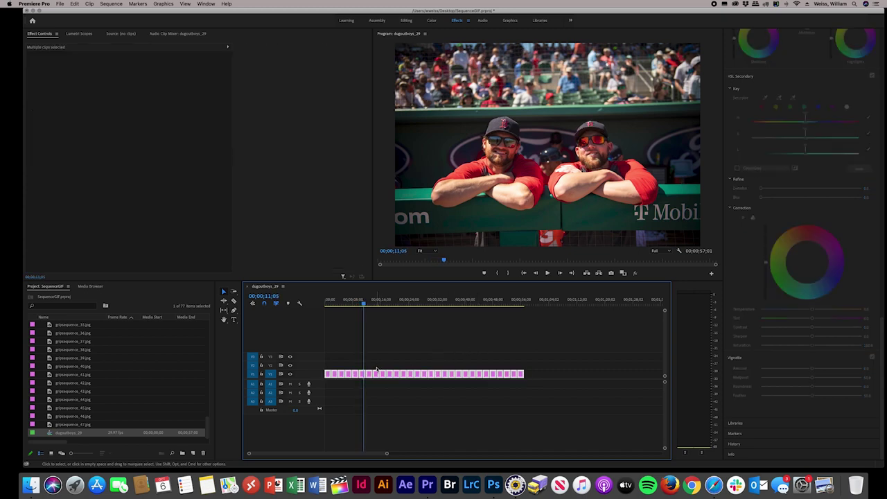
{"action": "left_click_drag", "start_coordinate": [549, 345], "coordinate": [326, 380]}
{"action": "right_click", "coordinate": [356, 375]}
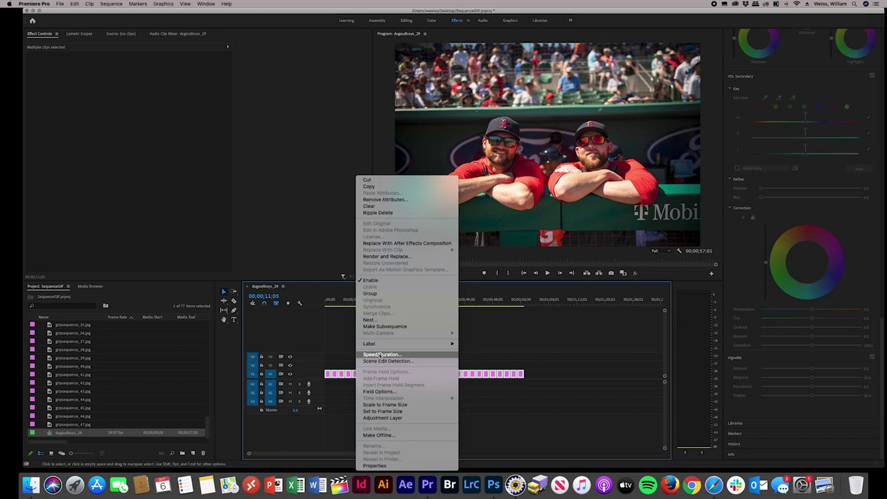
{"action": "left_click", "coordinate": [380, 355]}
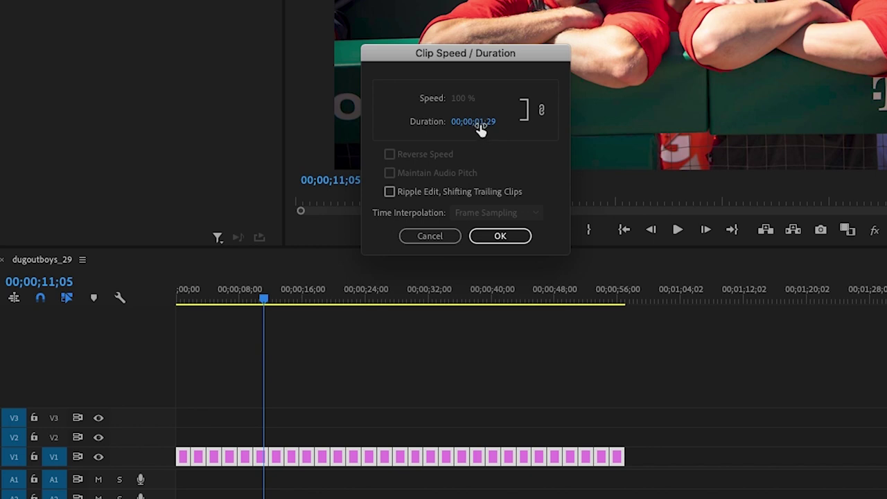
{"action": "left_click", "coordinate": [484, 121]}
{"action": "left_click", "coordinate": [498, 121]}
{"action": "key", "text": "BackSpace"}
{"action": "type", "text": "5"}
{"action": "key", "text": "BackSpace"}
{"action": "key", "text": "BackSpace"}
{"action": "key", "text": "BackSpace"}
{"action": "key", "text": "BackSpace"}
{"action": "type", "text": "0;29"}
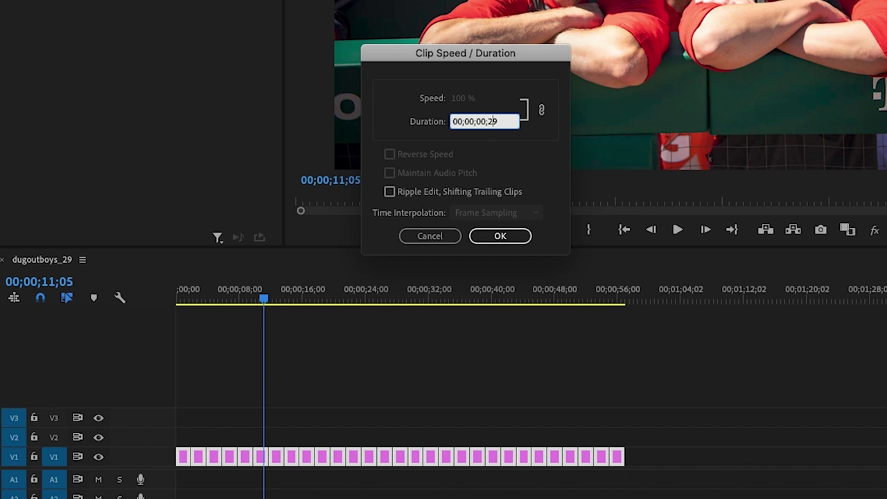
{"action": "key", "text": "BackSpace"}
{"action": "key", "text": "BackSpace"}
{"action": "type", "text": "03"}
{"action": "left_click", "coordinate": [391, 192]}
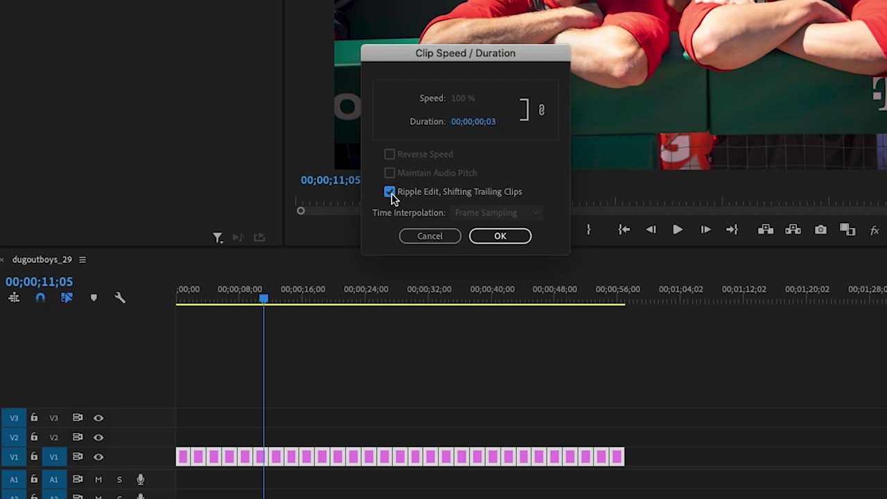
{"action": "left_click", "coordinate": [524, 241]}
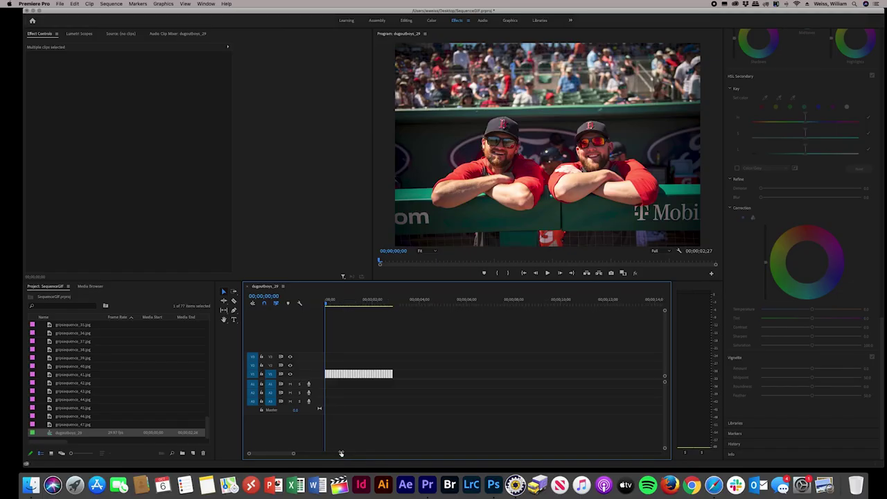
Play the shortened dugoutboys sequence from the start to judge its pace, and deselect the clips
{"action": "scroll", "coordinate": [340, 453], "scroll_direction": "up", "scroll_amount": 5}
{"action": "scroll", "coordinate": [333, 456], "scroll_direction": "down", "scroll_amount": 2}
{"action": "scroll", "coordinate": [337, 455], "scroll_direction": "up", "scroll_amount": 2}
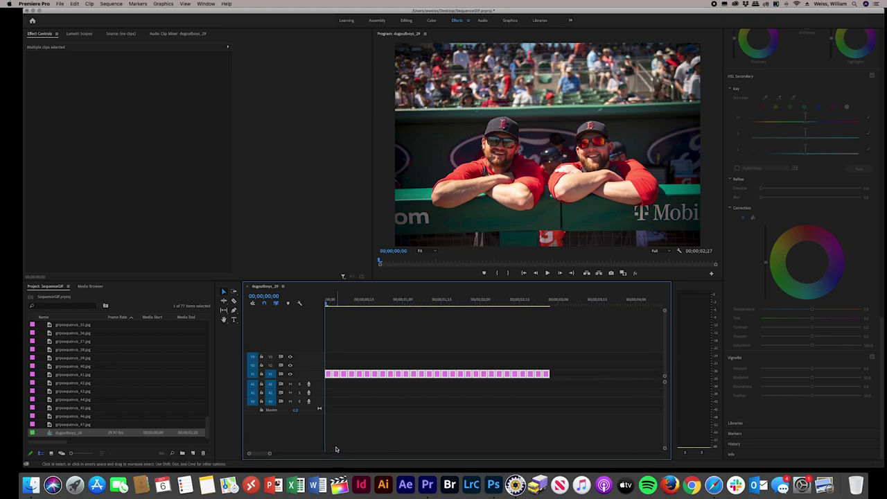
{"action": "key", "text": "space"}
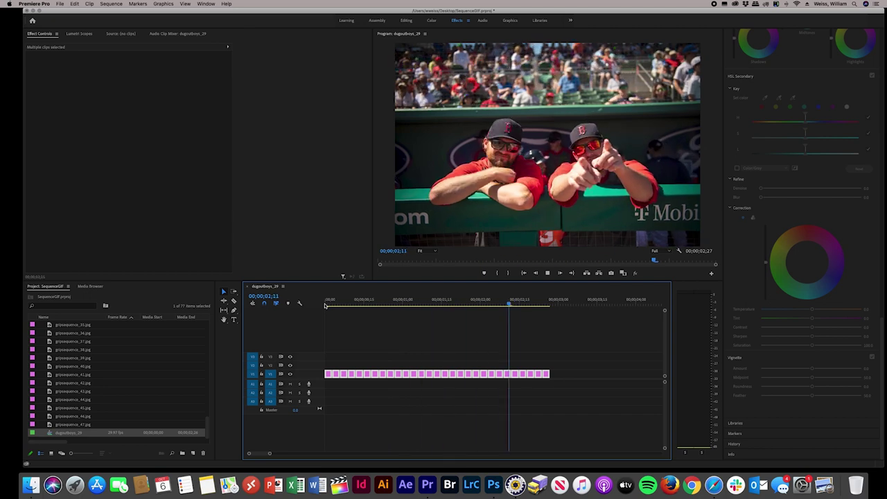
{"action": "key", "text": "space"}
{"action": "scroll", "coordinate": [378, 399], "scroll_direction": "down", "scroll_amount": 3}
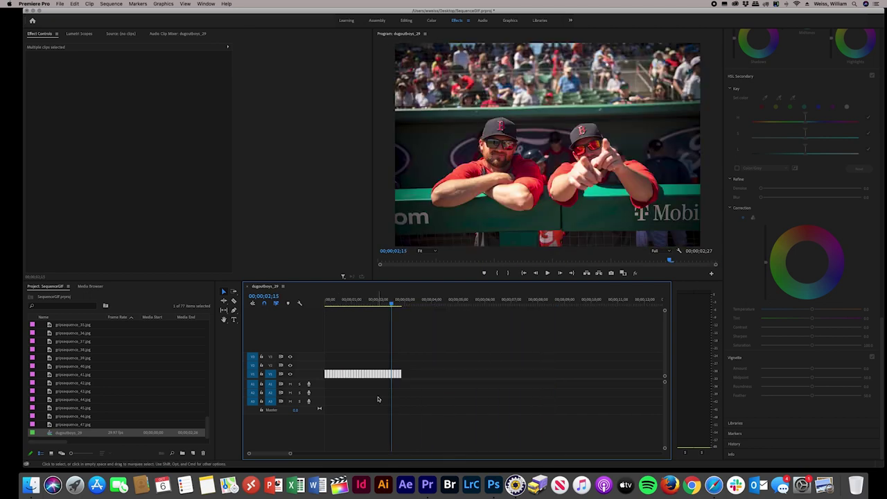
{"action": "left_click", "coordinate": [378, 400]}
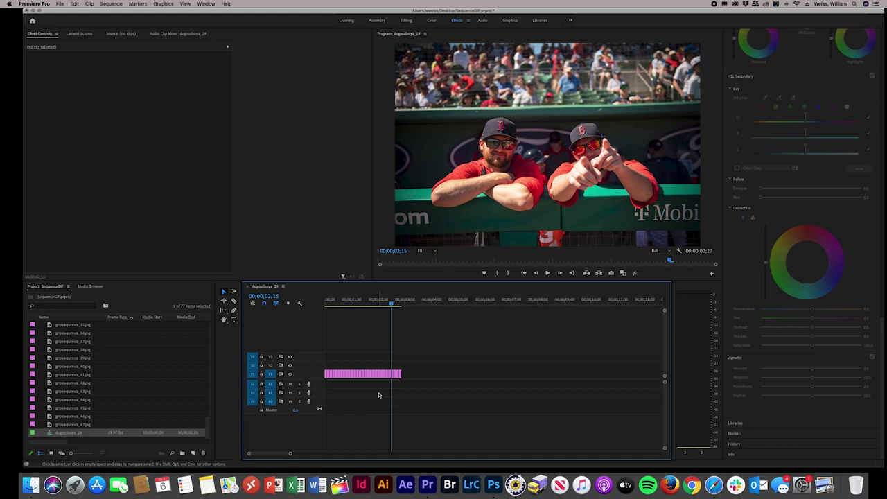
Add gripsequence_01.jpg through gripsequence_47.jpg to video track V1 directly after the last dugoutboys clip
{"action": "scroll", "coordinate": [111, 389], "scroll_direction": "up", "scroll_amount": 14}
{"action": "left_click", "coordinate": [107, 392]}
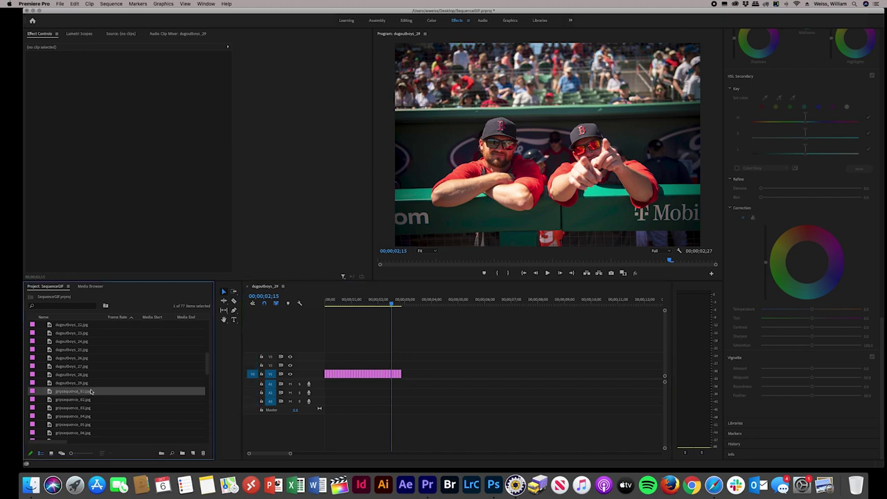
{"action": "scroll", "coordinate": [107, 393], "scroll_direction": "down", "scroll_amount": 8}
{"action": "scroll", "coordinate": [107, 393], "scroll_direction": "down", "scroll_amount": 6}
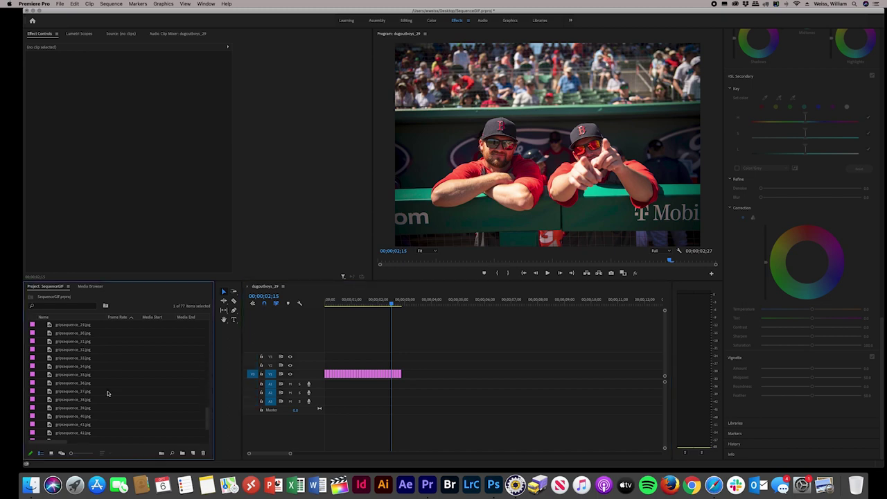
{"action": "left_click", "coordinate": [87, 424], "text": "shift"}
{"action": "scroll", "coordinate": [96, 400], "scroll_direction": "up", "scroll_amount": 12}
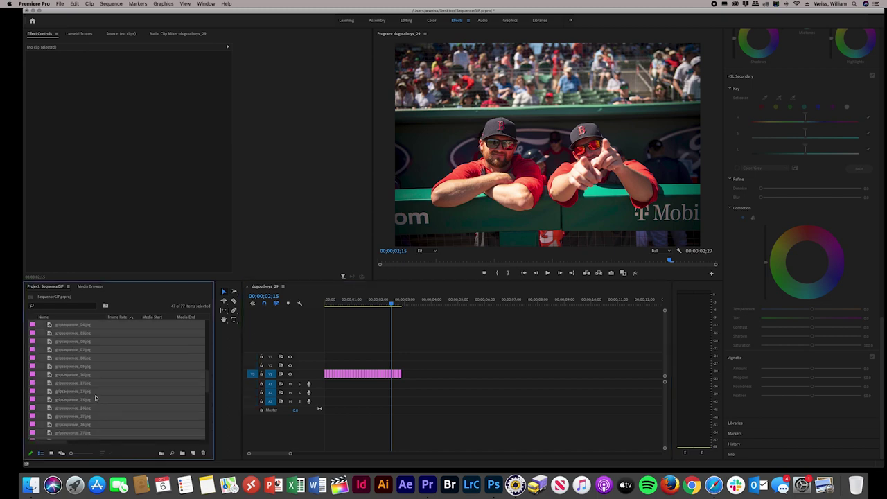
{"action": "left_click_drag", "start_coordinate": [77, 408], "coordinate": [409, 376]}
{"action": "scroll", "coordinate": [296, 456], "scroll_direction": "right", "scroll_amount": 3}
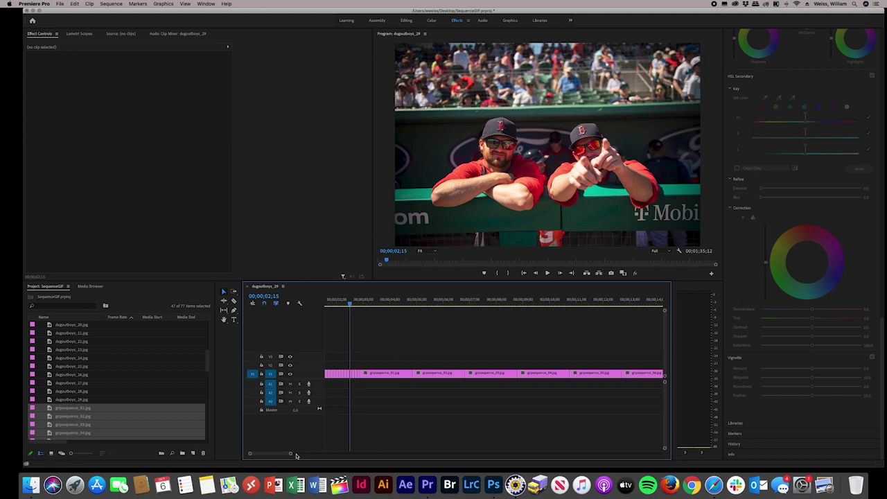
Set the duration of all gripsequence clips in the timeline to 00;00;00;03 with ripple edit
{"action": "left_click_drag", "start_coordinate": [289, 453], "coordinate": [400, 453]}
{"action": "left_click_drag", "start_coordinate": [612, 359], "coordinate": [337, 398]}
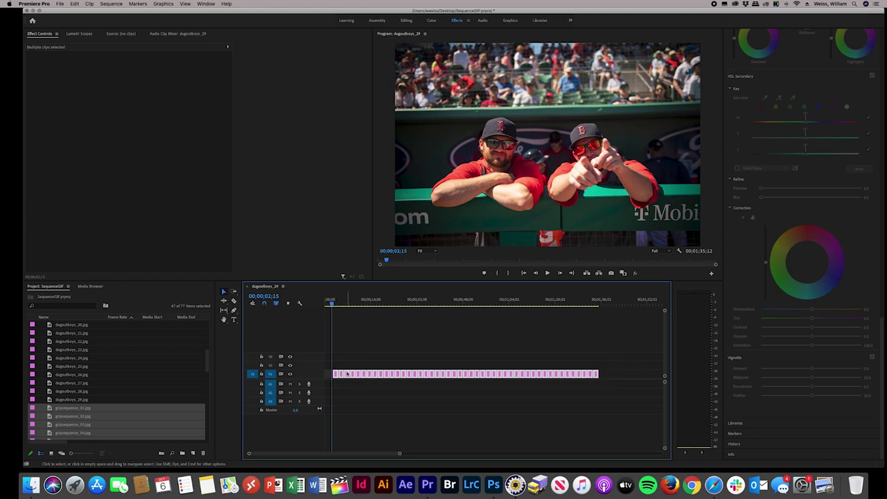
{"action": "right_click", "coordinate": [347, 373]}
{"action": "left_click", "coordinate": [367, 359]}
{"action": "left_click", "coordinate": [463, 224]}
{"action": "type", "text": "1"}
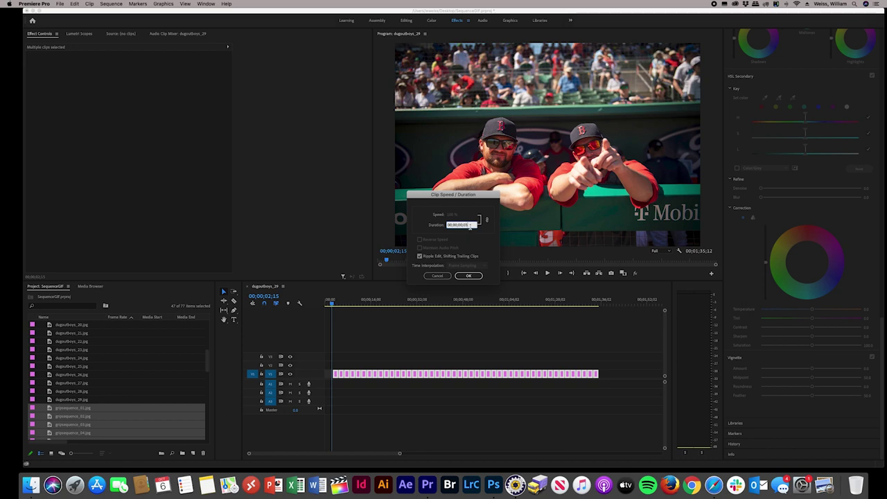
{"action": "left_click", "coordinate": [474, 278]}
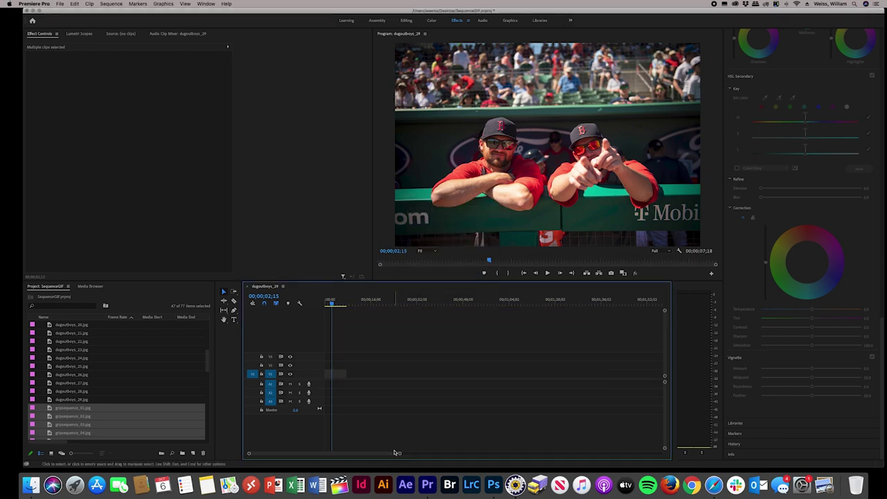
Play the combined dugoutboys and gripsequence animation from the start to check it
{"action": "left_click_drag", "start_coordinate": [399, 454], "coordinate": [285, 454]}
{"action": "left_click", "coordinate": [397, 305]}
{"action": "key", "text": "Home"}
{"action": "key", "text": "space"}
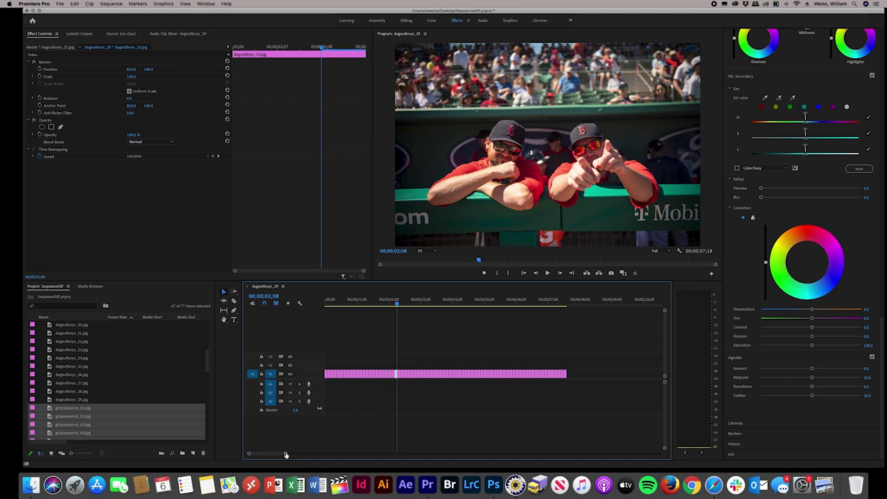
{"action": "left_click_drag", "start_coordinate": [286, 455], "coordinate": [321, 455]}
{"action": "key", "text": "Home"}
{"action": "key", "text": "space"}
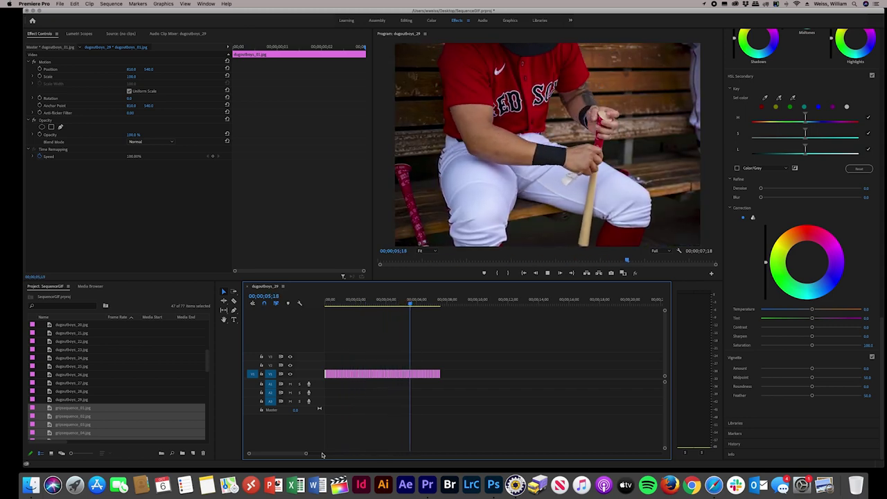
{"action": "key", "text": "space"}
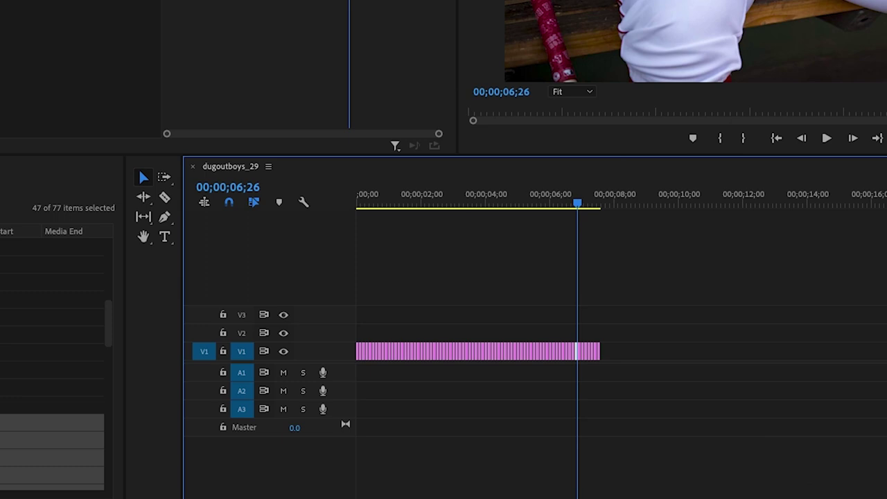
Export the sequence to the Desktop as an H.264 video named baseballgifsequence.mp4 with the Match Source - High bitrate preset
{"action": "mouse_move", "coordinate": [494, 363]}
{"action": "left_click", "coordinate": [0, 0]}
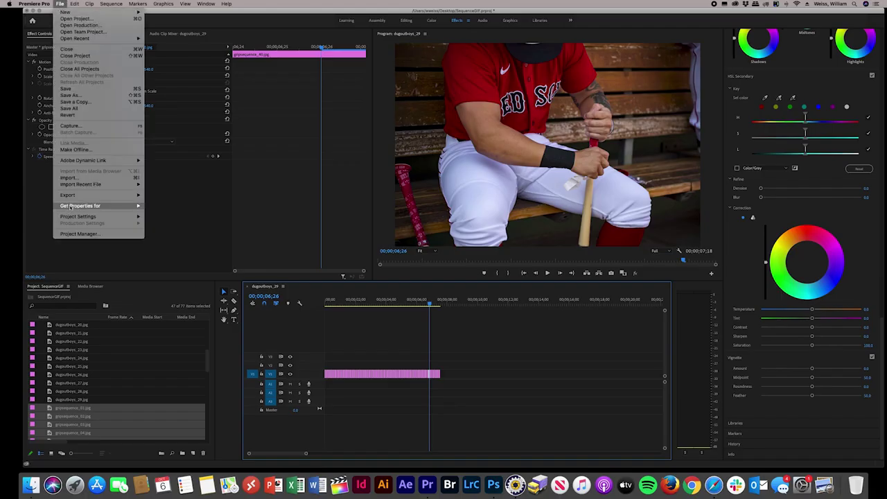
{"action": "mouse_move", "coordinate": [0, 0]}
{"action": "left_click", "coordinate": [154, 194]}
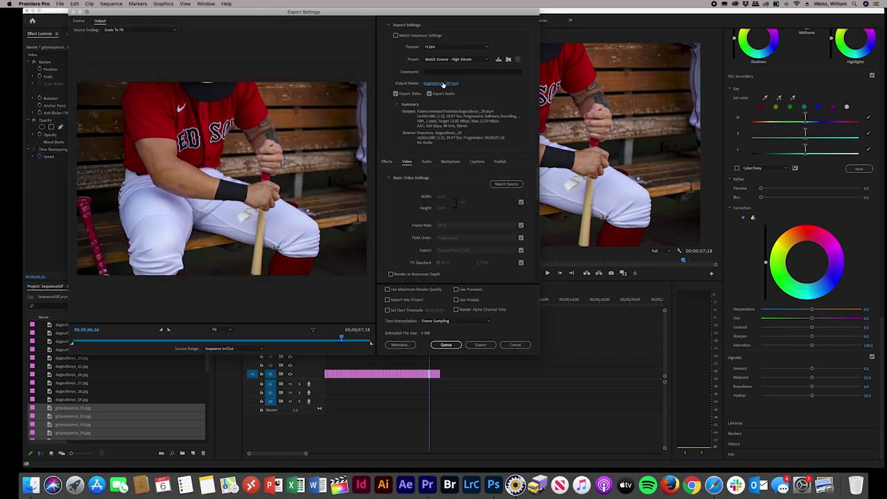
{"action": "left_click", "coordinate": [443, 84]}
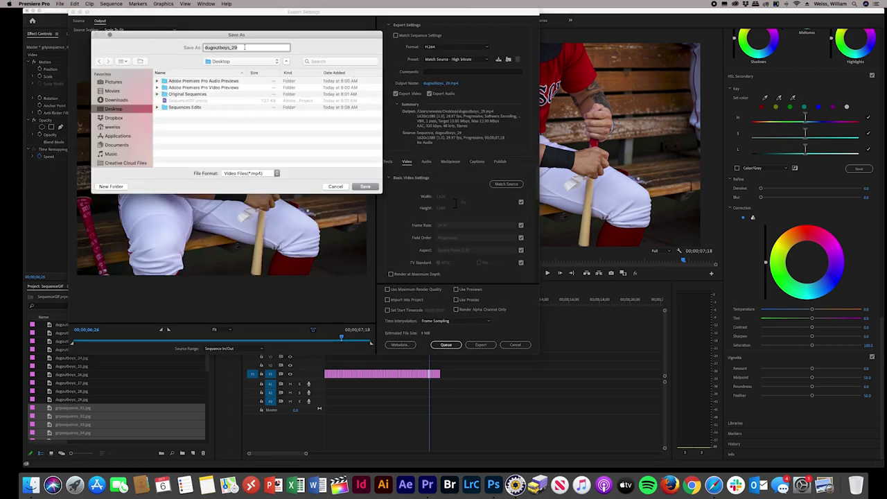
{"action": "type", "text": "baseballgifsequence"}
{"action": "left_click", "coordinate": [363, 187]}
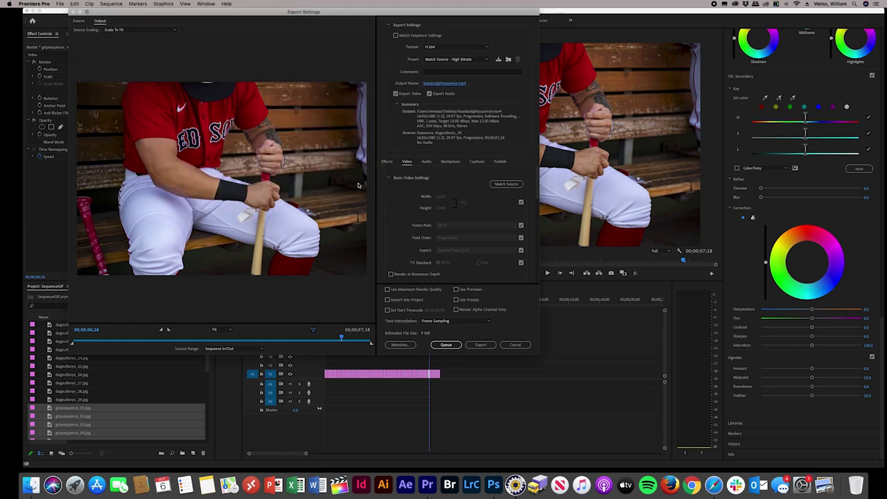
{"action": "left_click", "coordinate": [489, 345]}
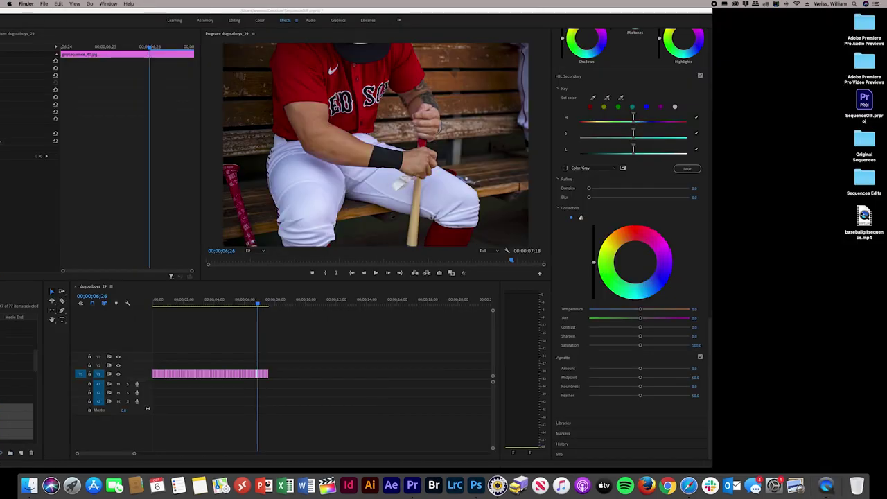
Play the exported baseballgifsequence.mp4 from the desktop in QuickTime Player and close it
{"action": "double_click", "coordinate": [864, 216]}
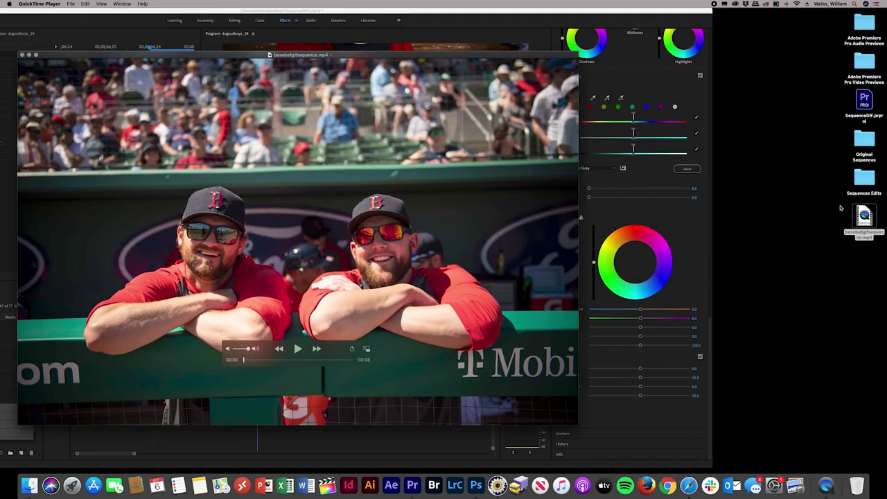
{"action": "left_click", "coordinate": [297, 349]}
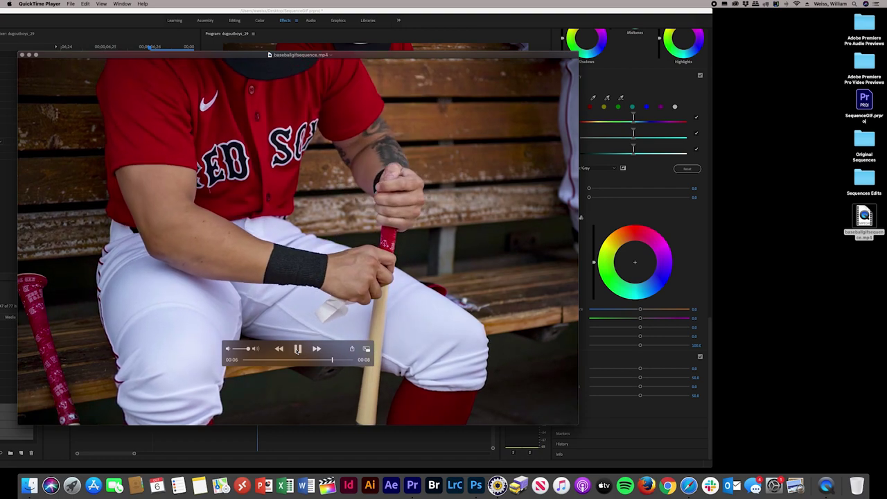
{"action": "key", "text": "super+w"}
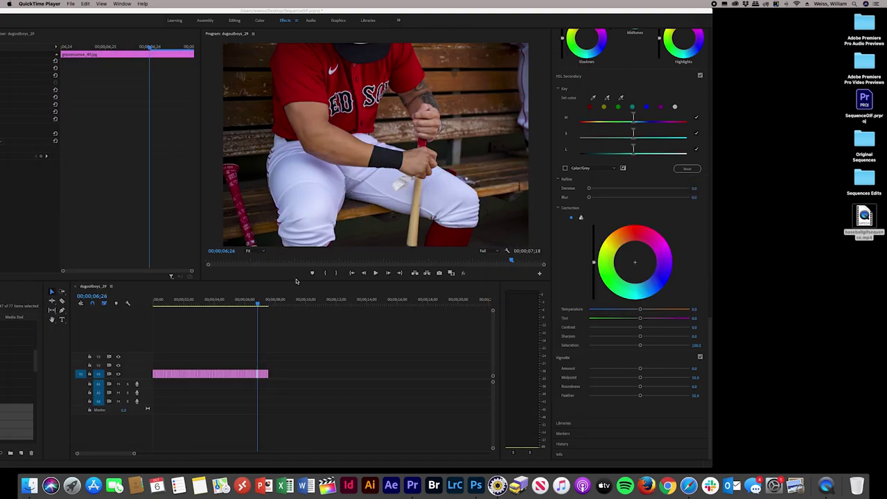
Return to Premiere Pro, copy all clips in the timeline and paste them at the end of the sequence
{"action": "left_click_drag", "start_coordinate": [206, 13], "coordinate": [342, 13]}
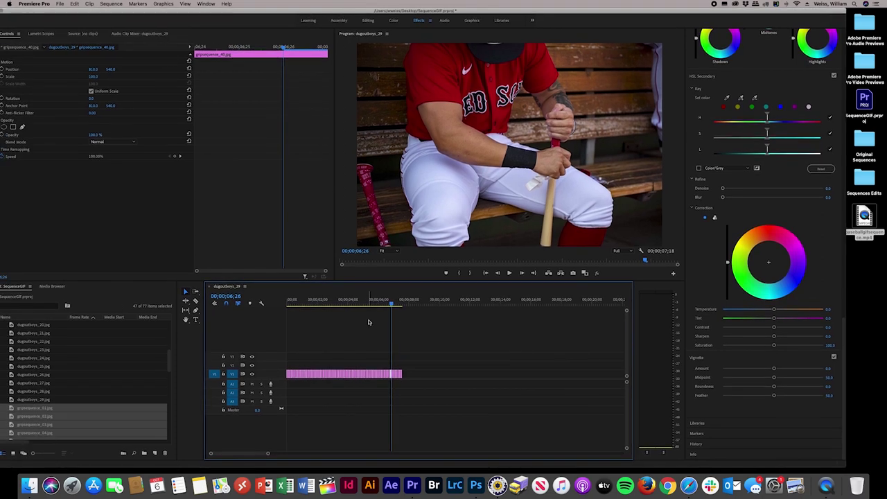
{"action": "left_click_drag", "start_coordinate": [376, 378], "coordinate": [299, 375]}
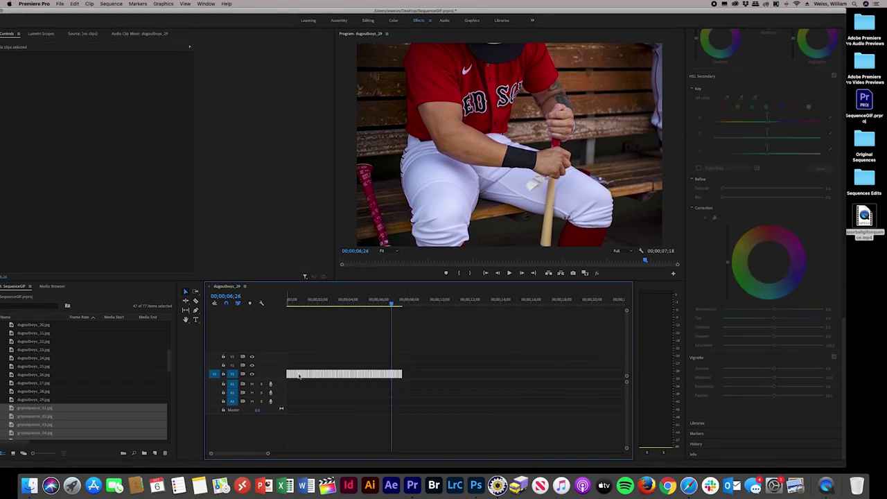
{"action": "left_click", "coordinate": [75, 3]}
{"action": "key", "text": "Escape"}
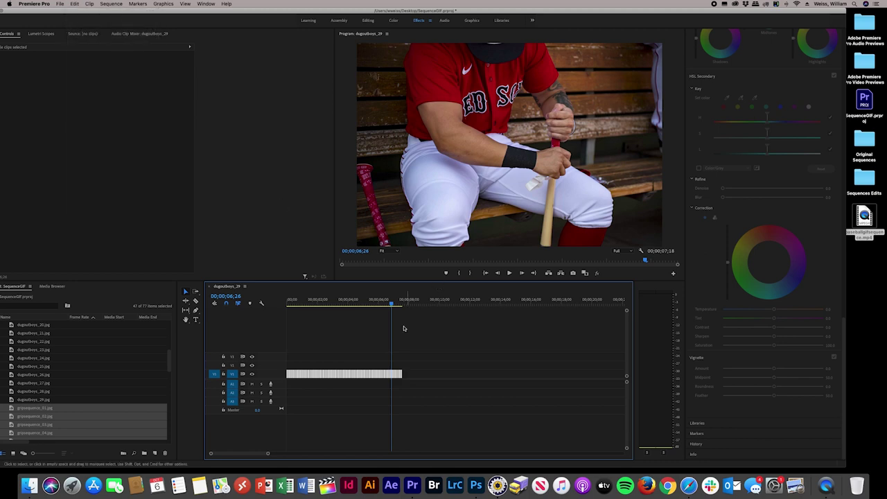
{"action": "key", "text": "space"}
{"action": "left_click_drag", "start_coordinate": [269, 455], "coordinate": [243, 456]}
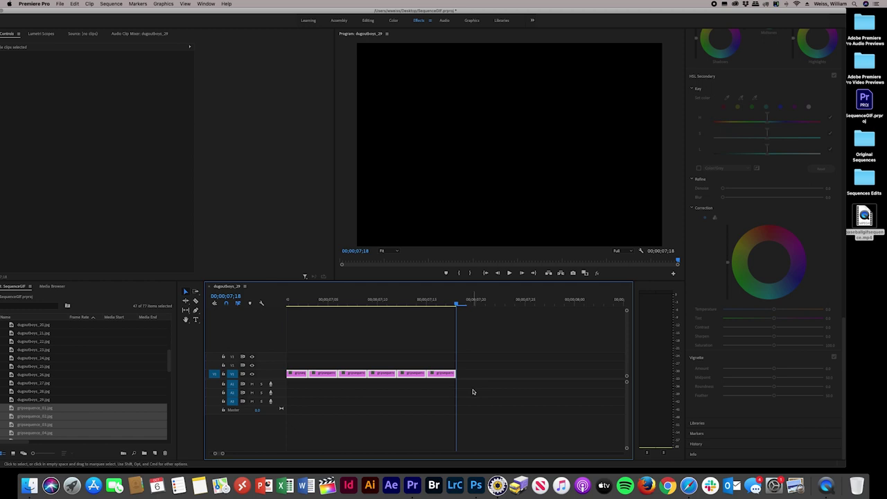
{"action": "left_click", "coordinate": [75, 4]}
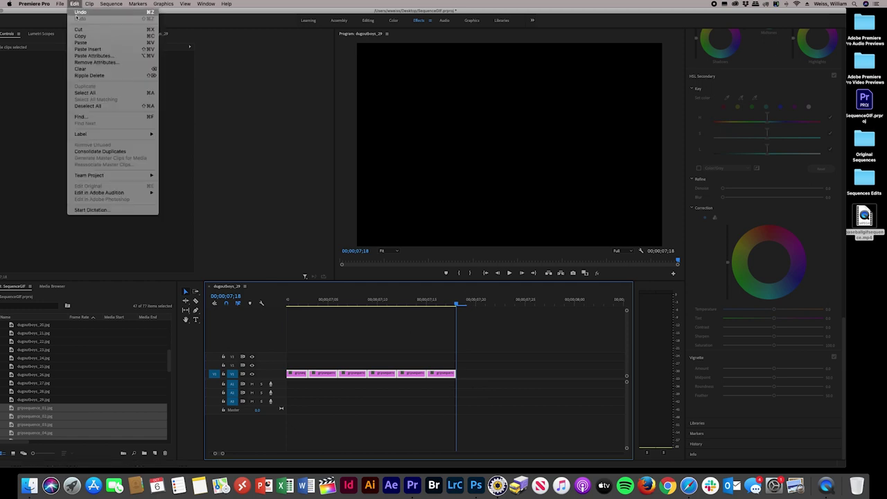
{"action": "left_click", "coordinate": [88, 50]}
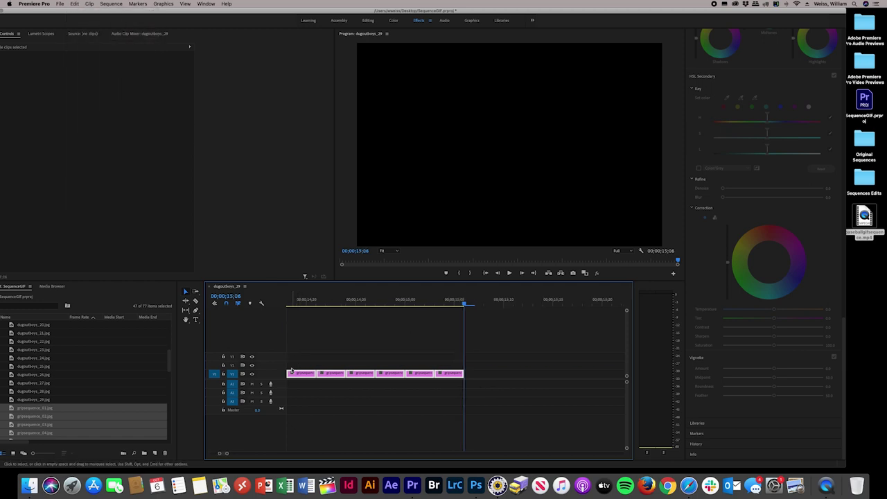
Play the doubled sequence across the start of the pasted clips to check the loop
{"action": "left_click_drag", "start_coordinate": [228, 455], "coordinate": [320, 454]}
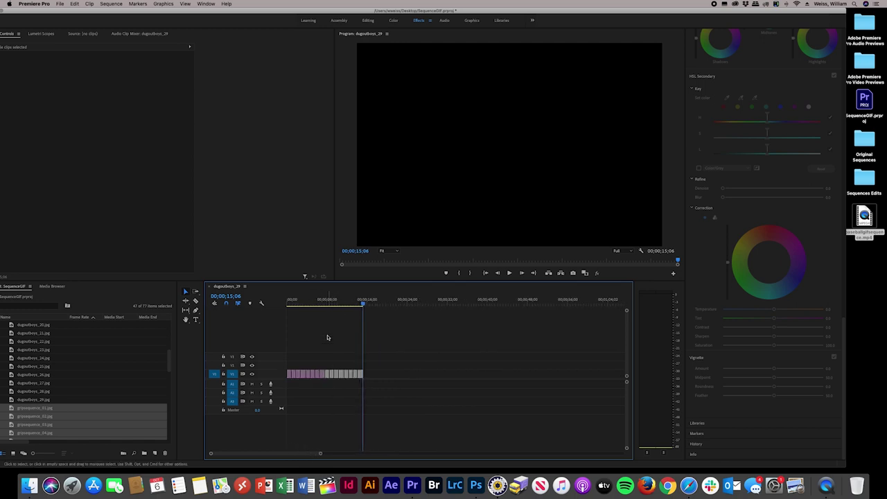
{"action": "key", "text": "space"}
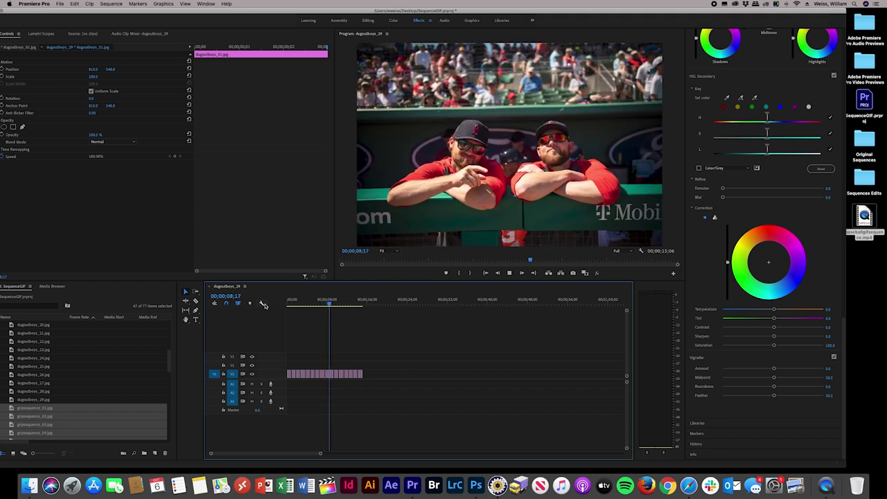
{"action": "key", "text": "space"}
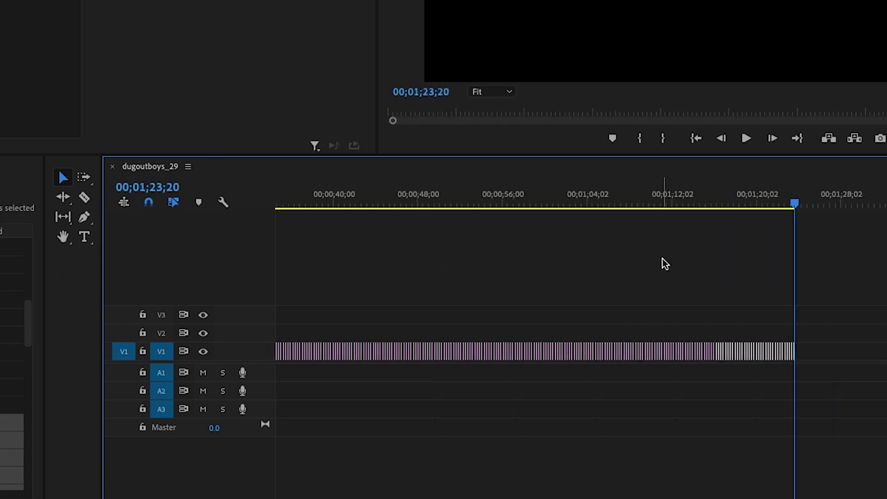
Scrub through the timeline of repeated clips to review the looping animation
{"action": "scroll", "coordinate": [721, 201], "scroll_direction": "up", "scroll_amount": 5}
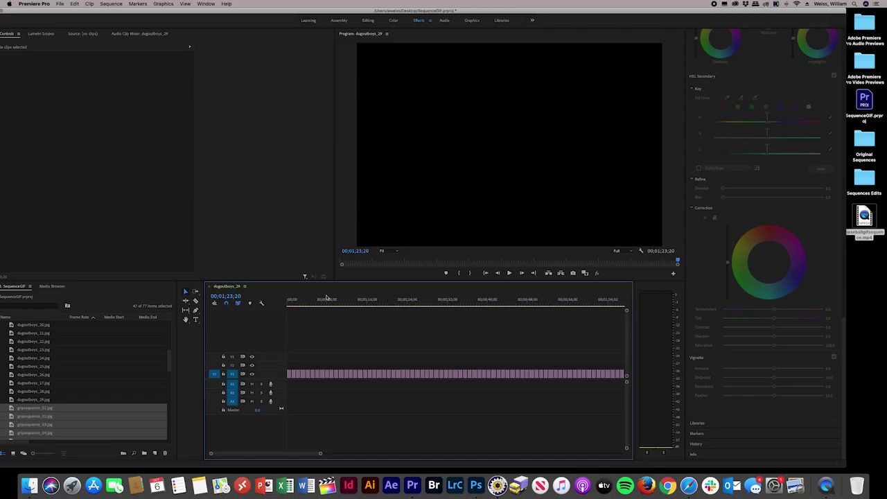
{"action": "left_click_drag", "start_coordinate": [541, 201], "coordinate": [510, 201]}
{"action": "left_click_drag", "start_coordinate": [409, 303], "coordinate": [458, 307]}
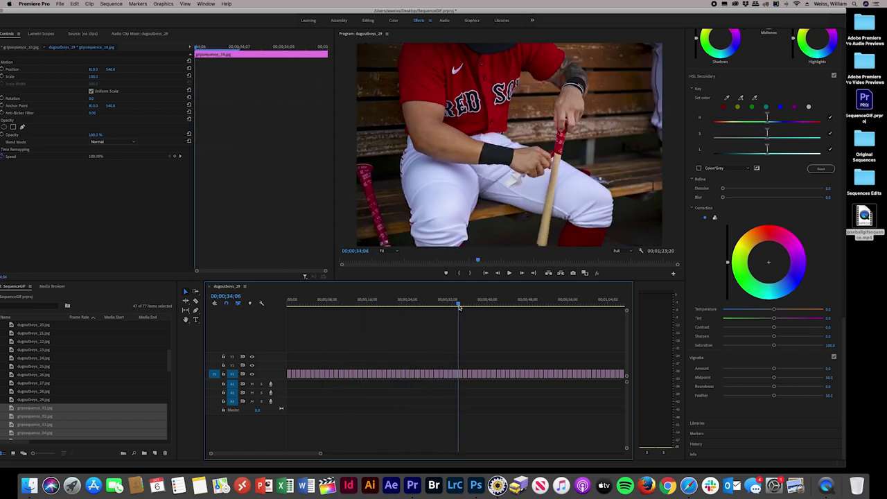